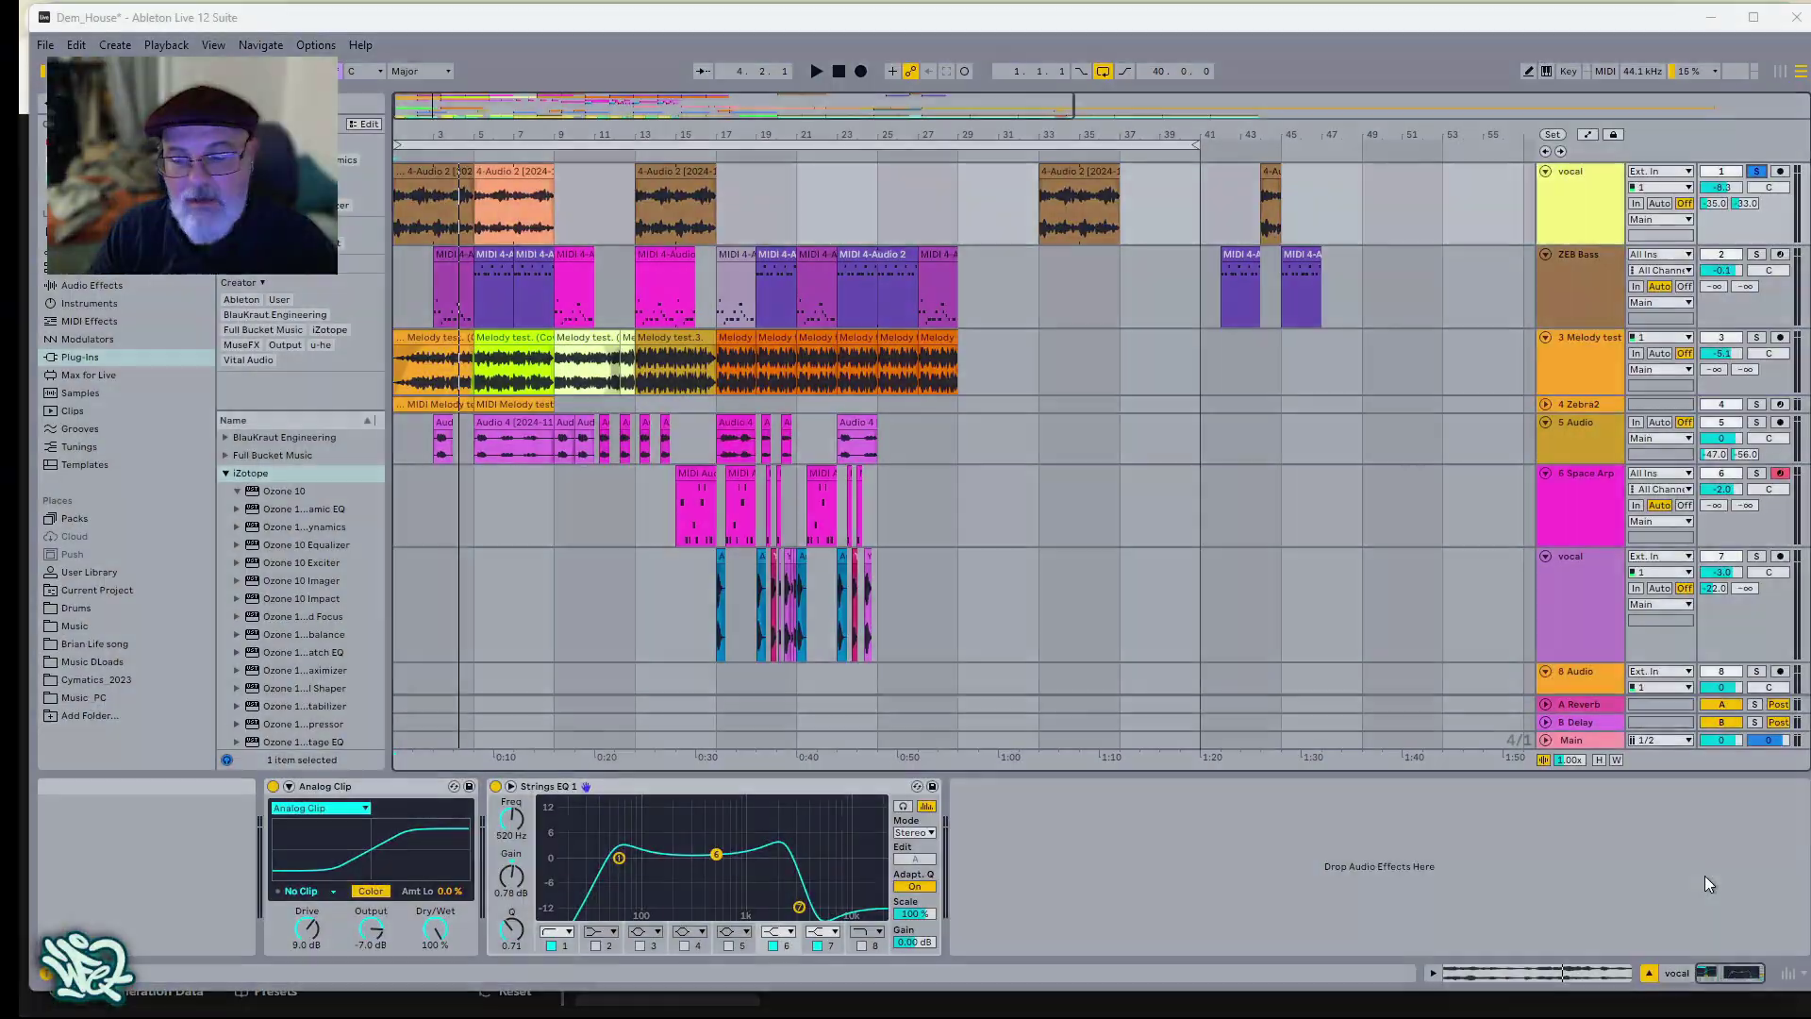
# Play the soloed top vocal track from the start of the arrangement and open its first clip.
pyautogui.click(1705, 877)
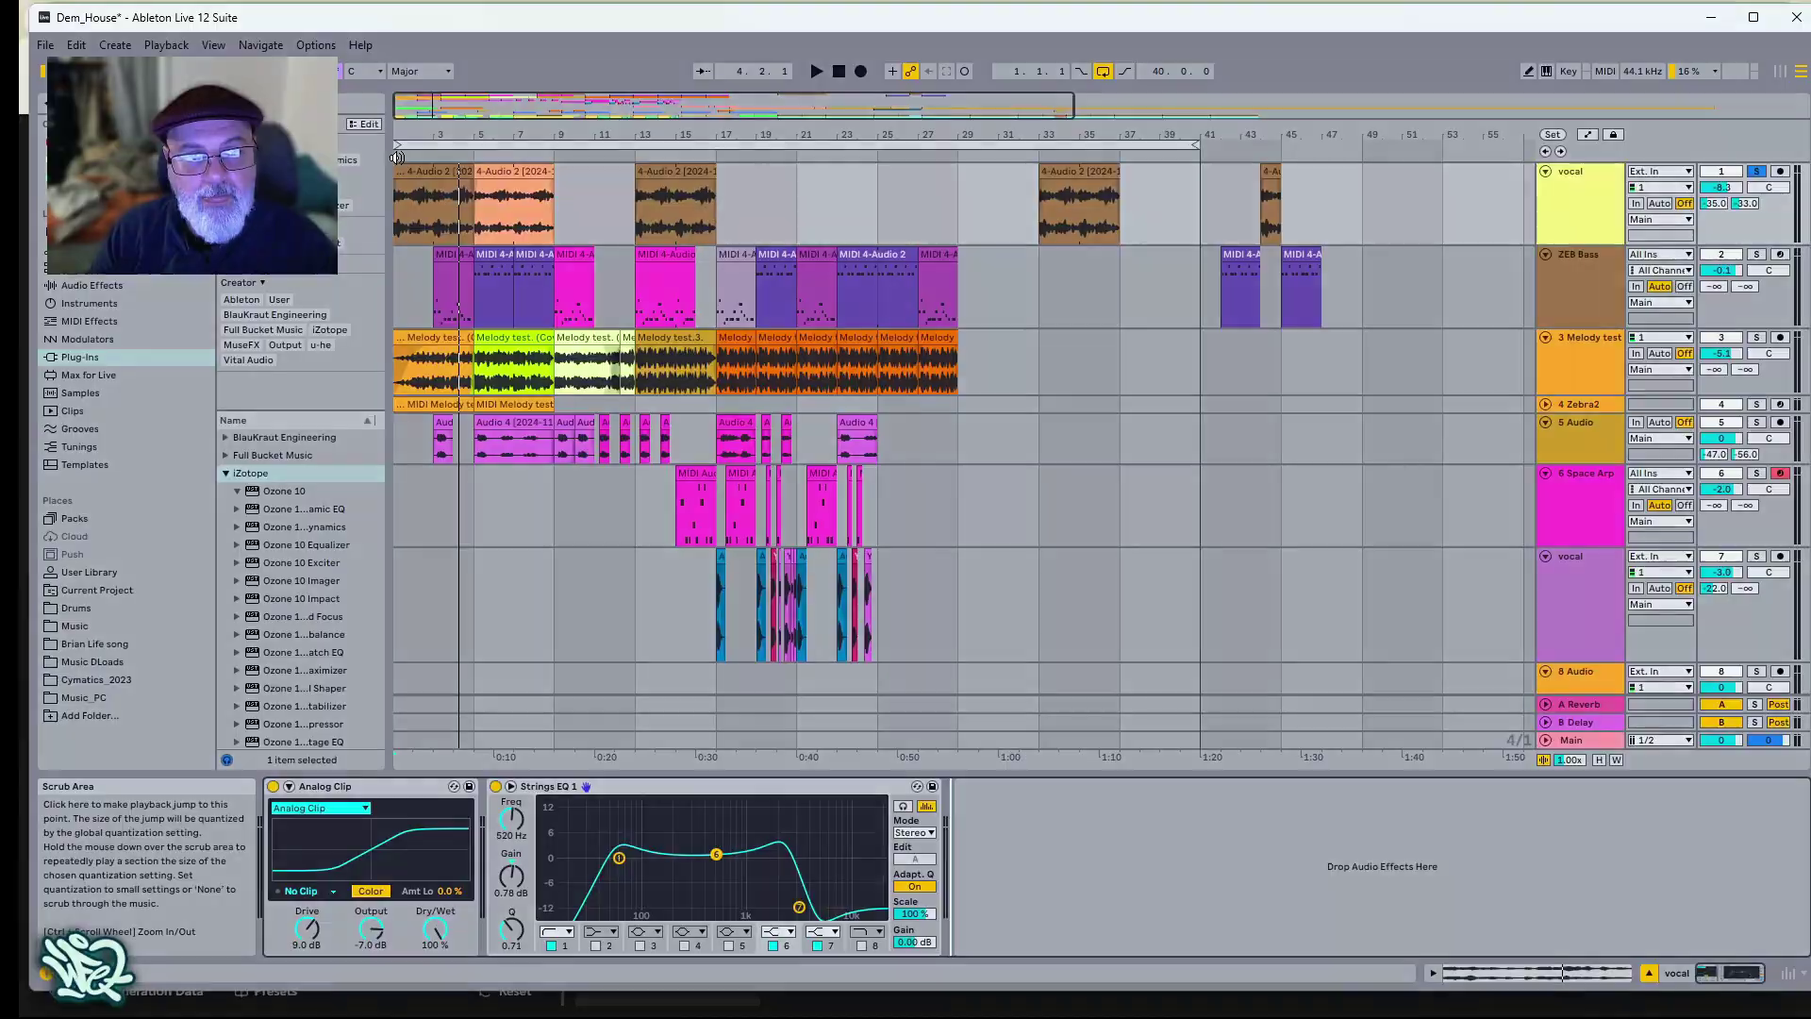
pyautogui.click(397, 158)
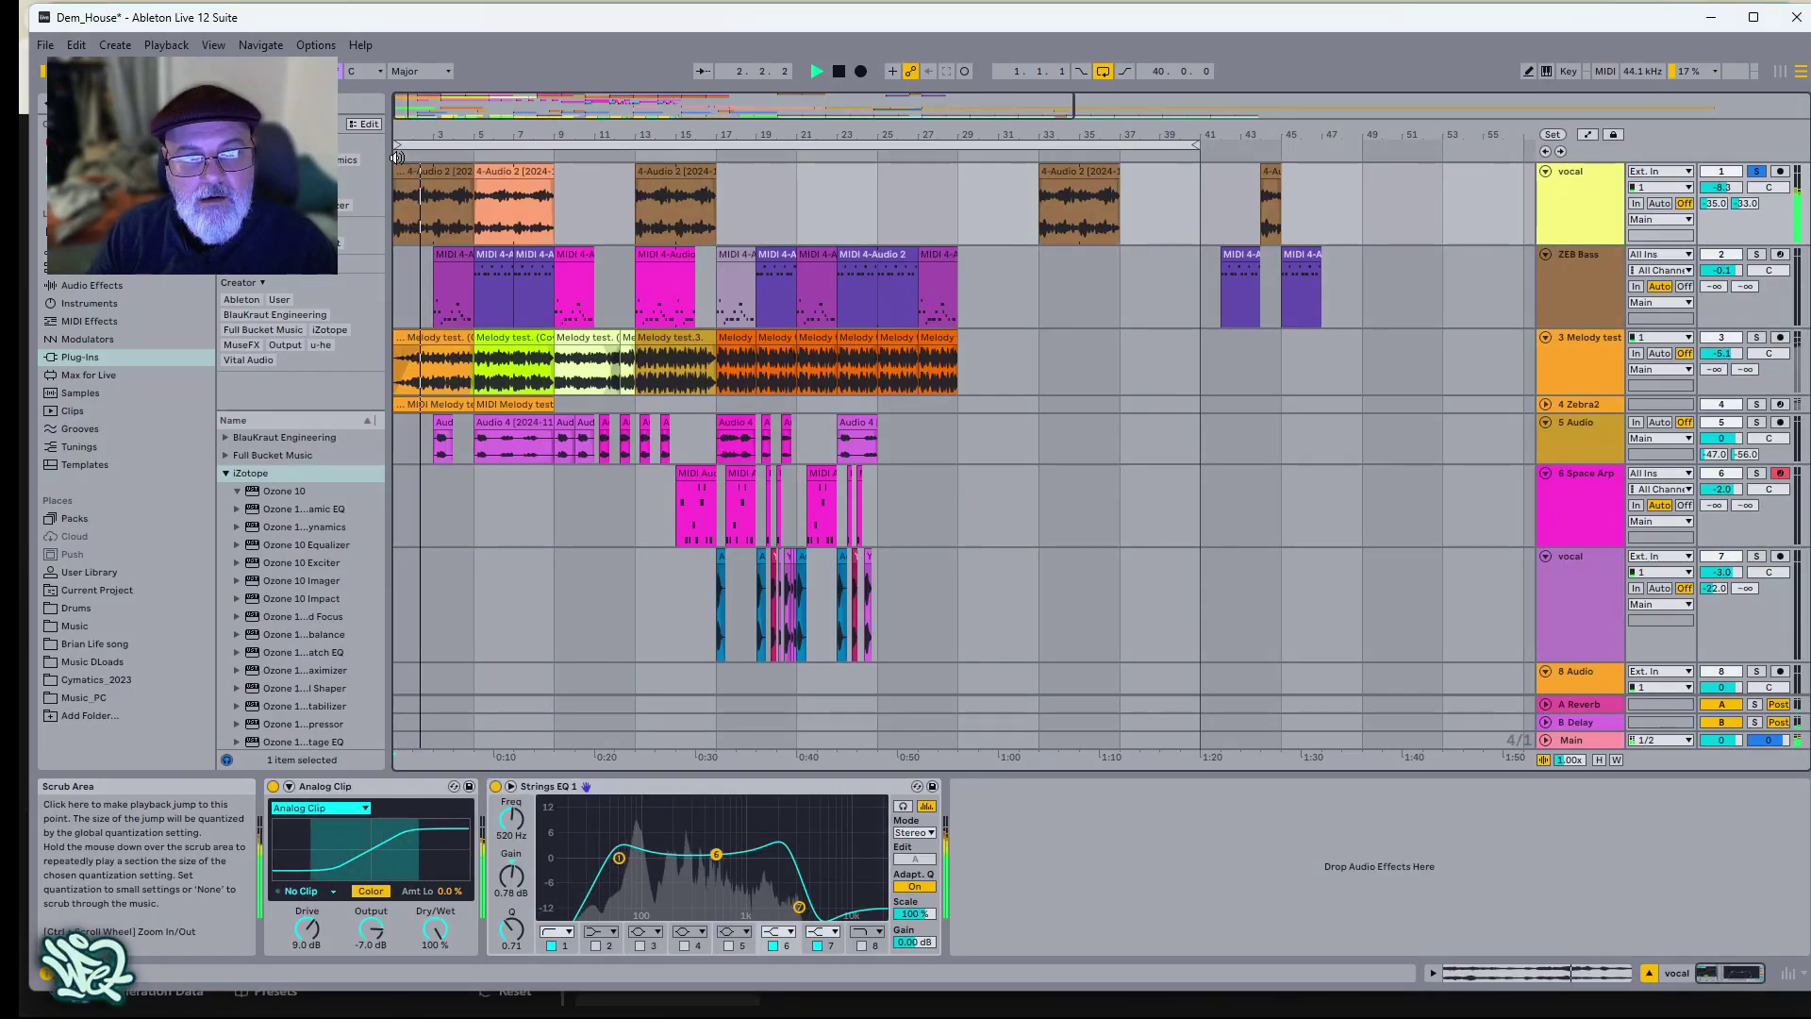
pyautogui.click(442, 203)
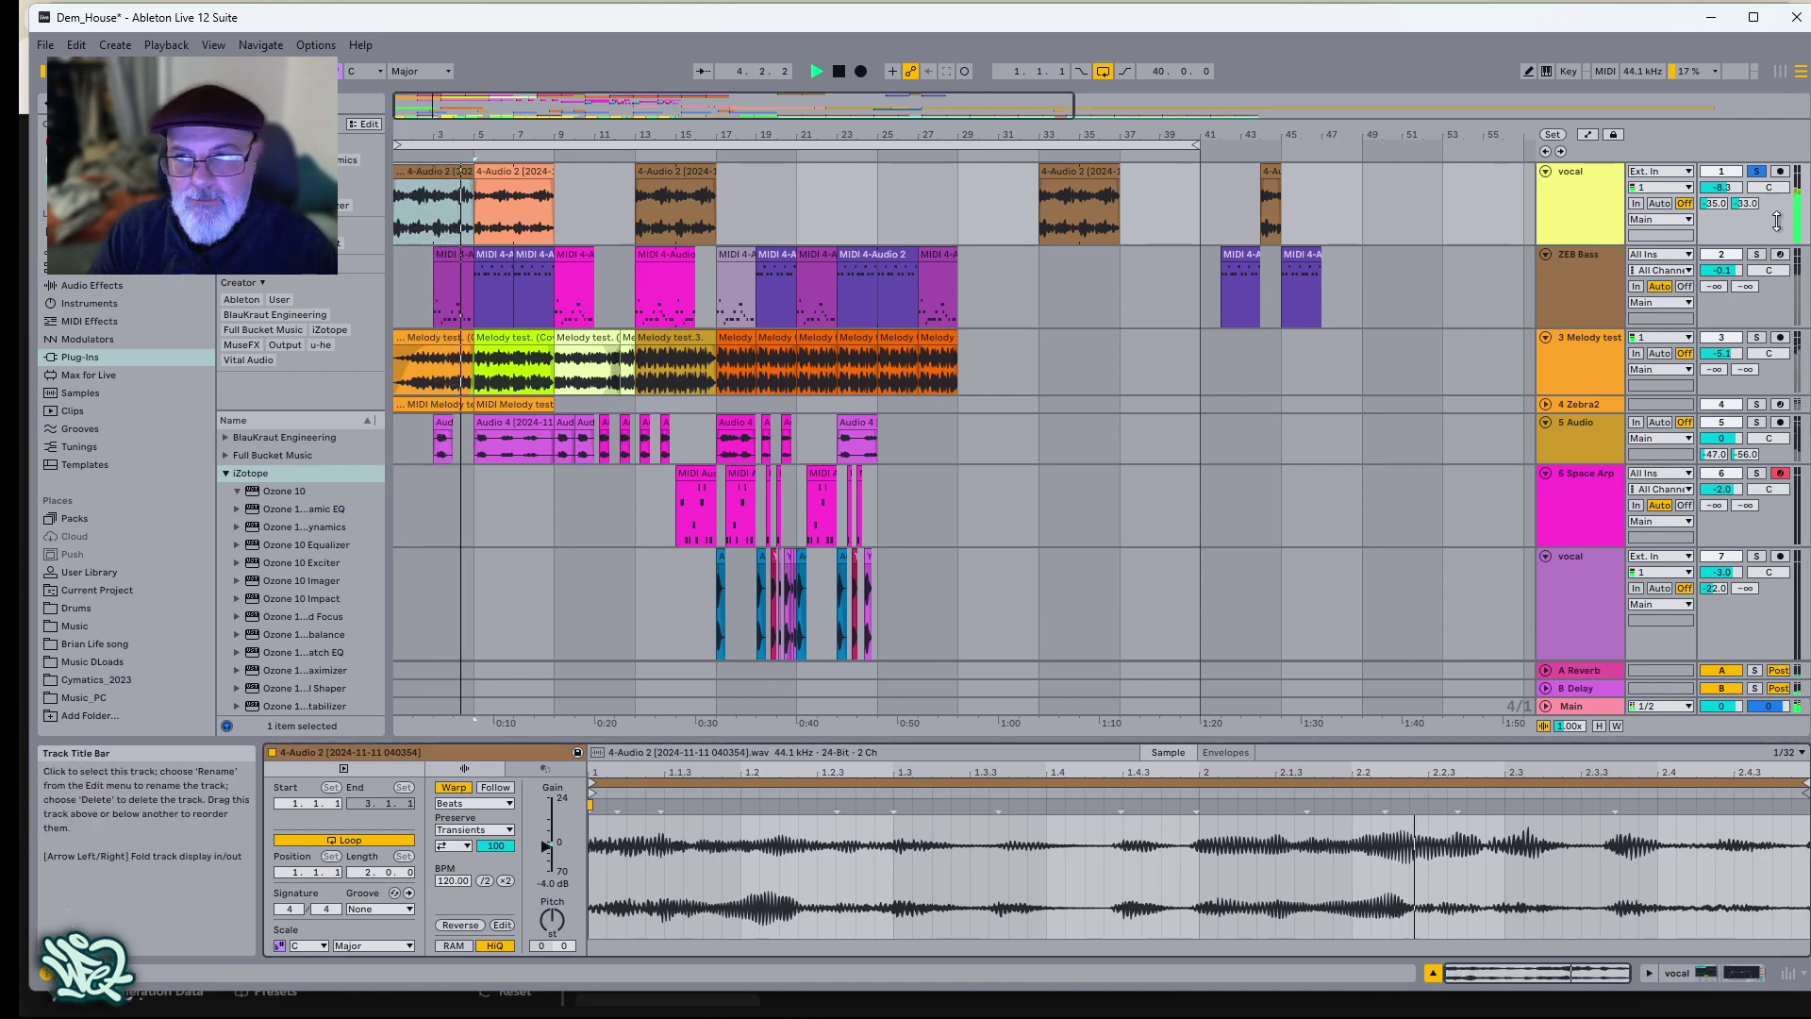
# Show the top vocal track's device chain and bypass Strings EQ 1 and Analog Clip.
pyautogui.doubleClick(1566, 187)
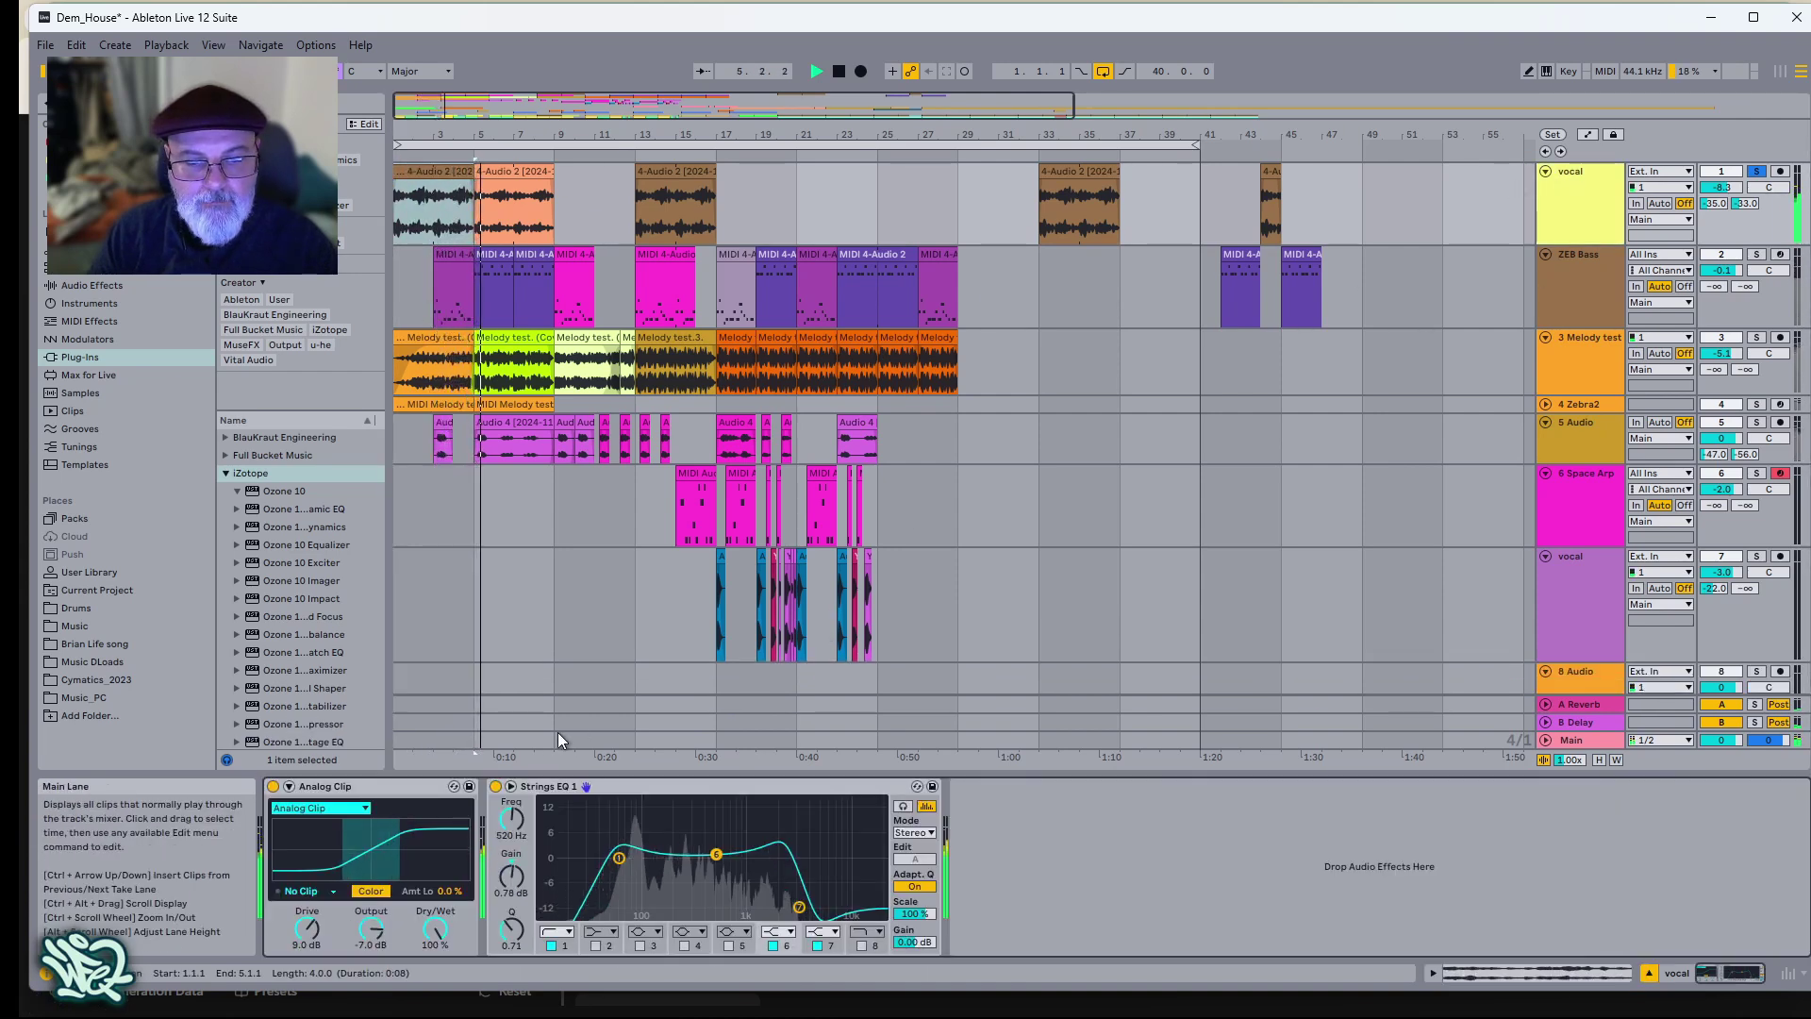
pyautogui.click(494, 787)
pyautogui.click(272, 786)
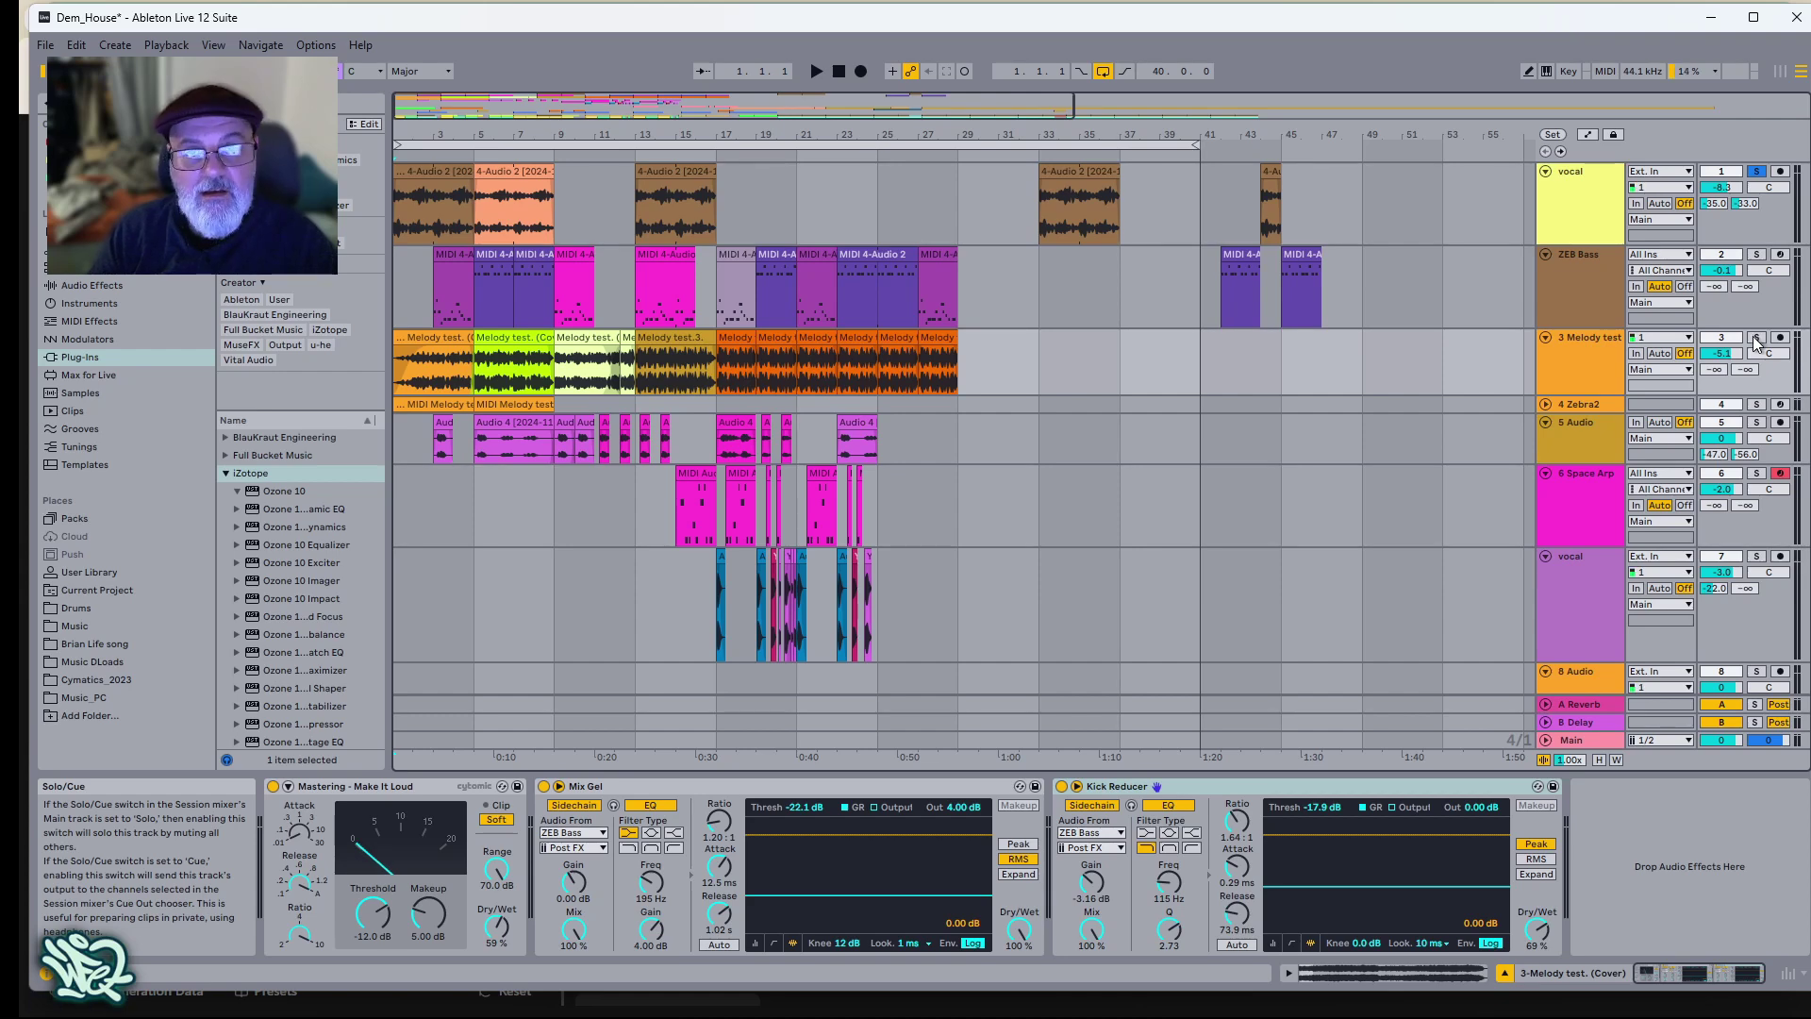
# Solo the Melody test track, switch the solo to the lower vocal track and play from bar 17.
pyautogui.click(1756, 342)
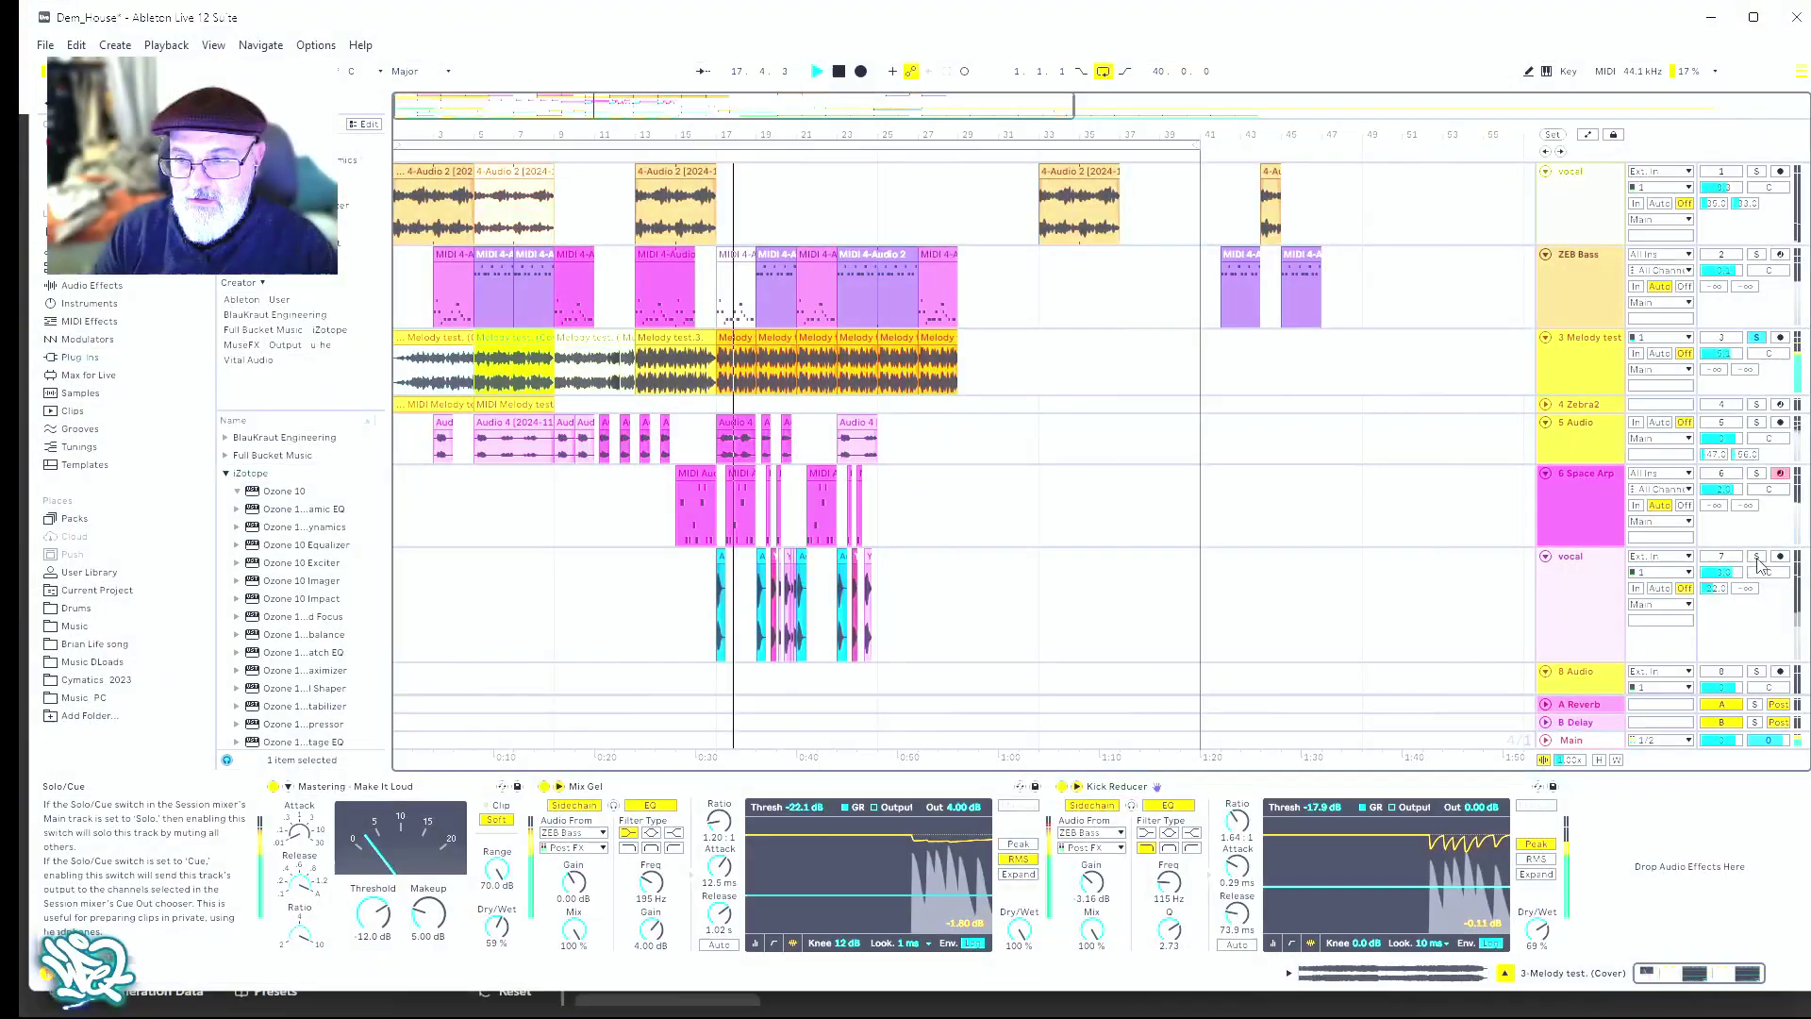
pyautogui.click(1596, 570)
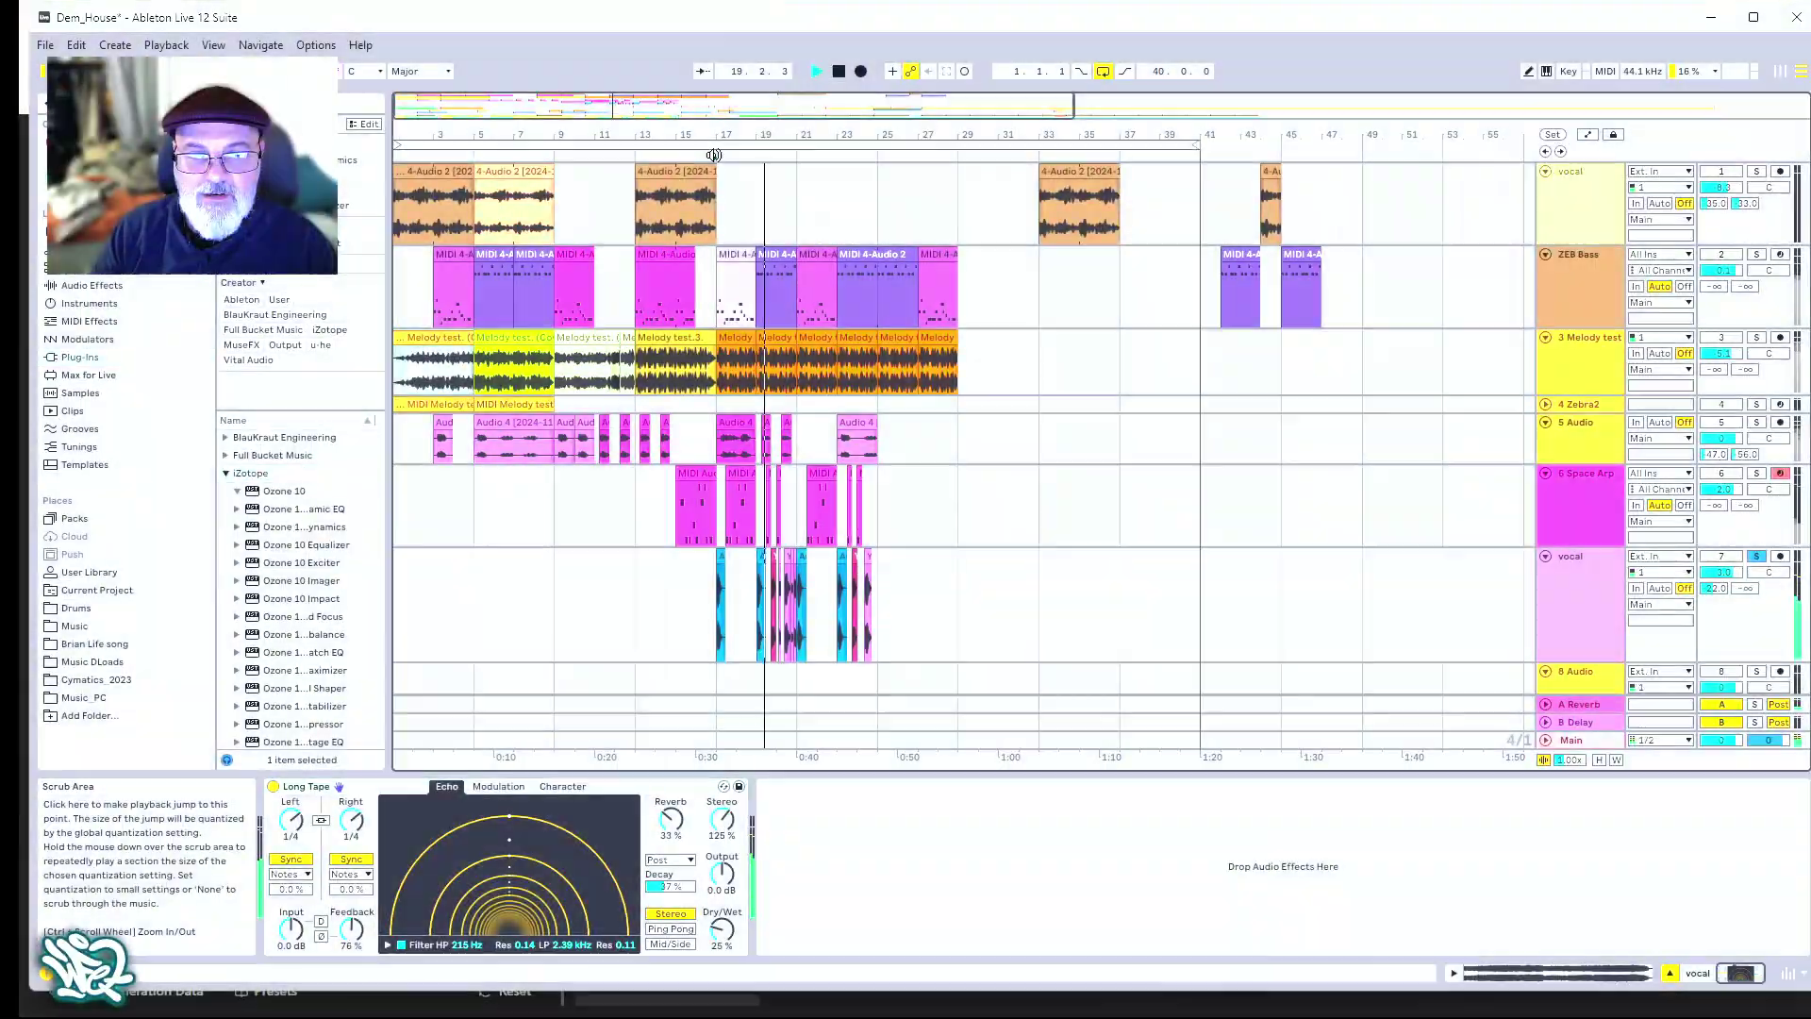
pyautogui.click(714, 155)
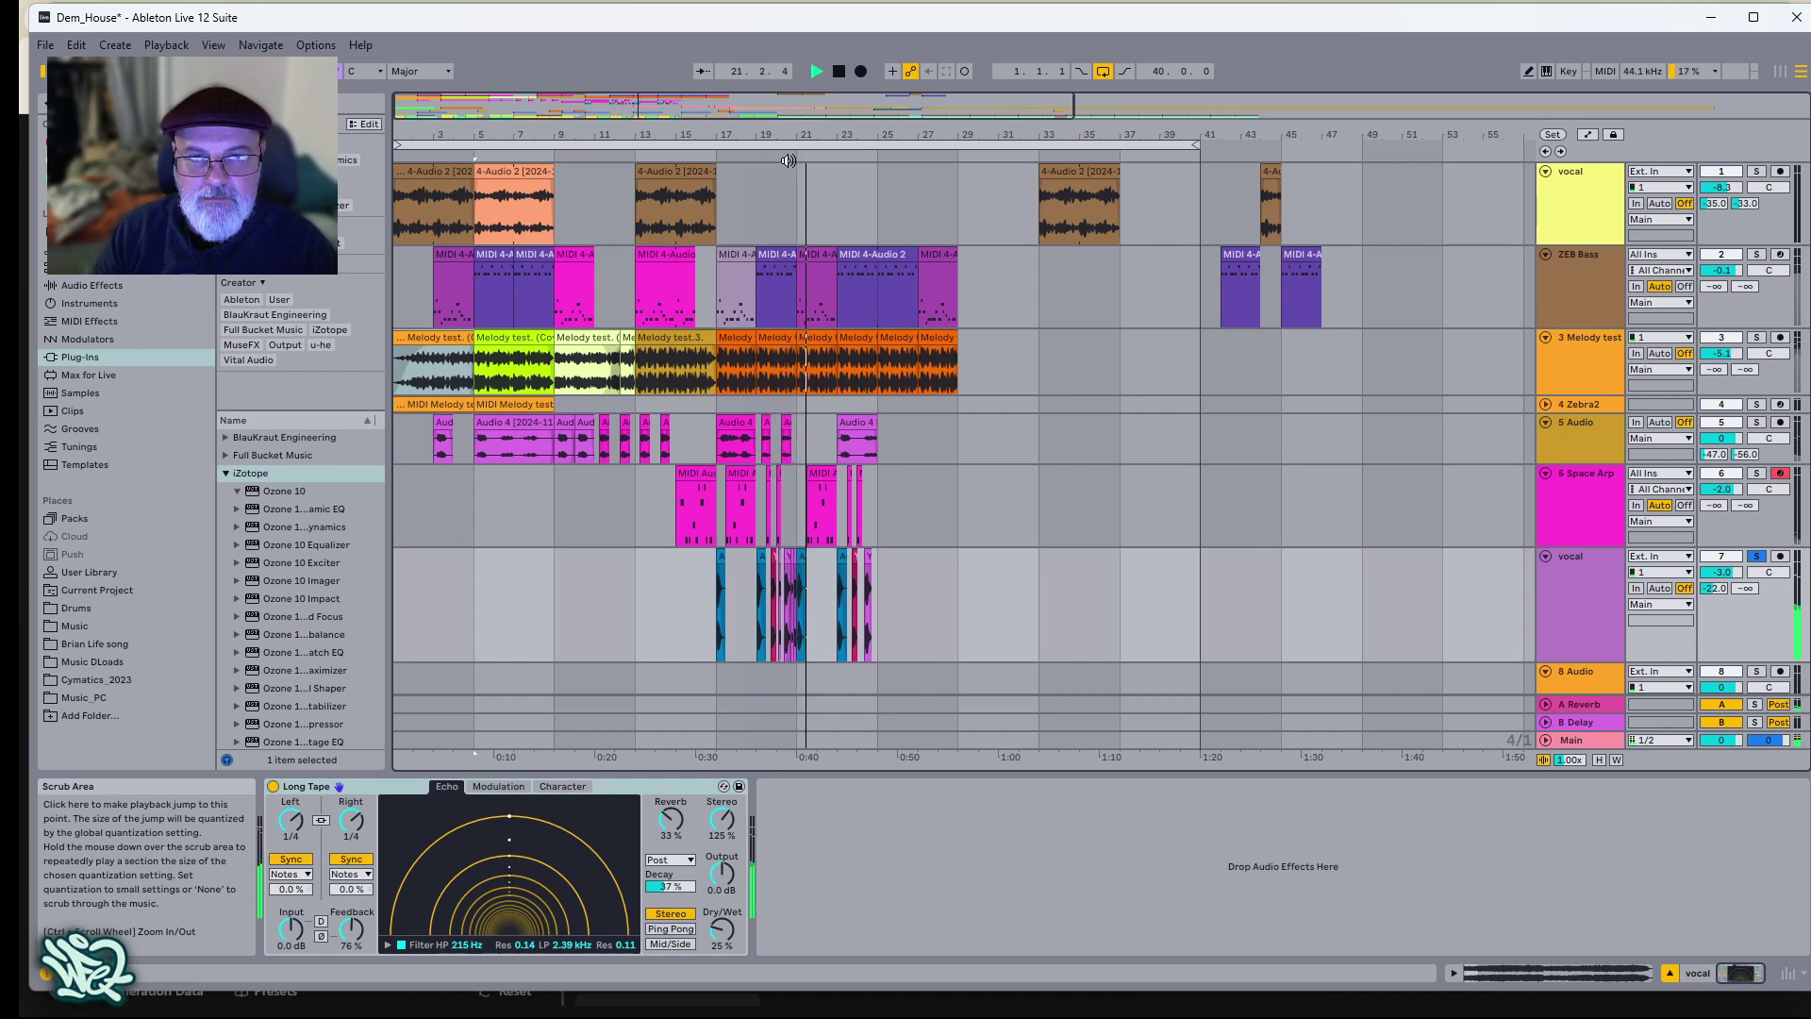
# Clear the lower vocal track's solo and restart playback to hear the full mix.
pyautogui.click(1756, 557)
pyautogui.press('space')
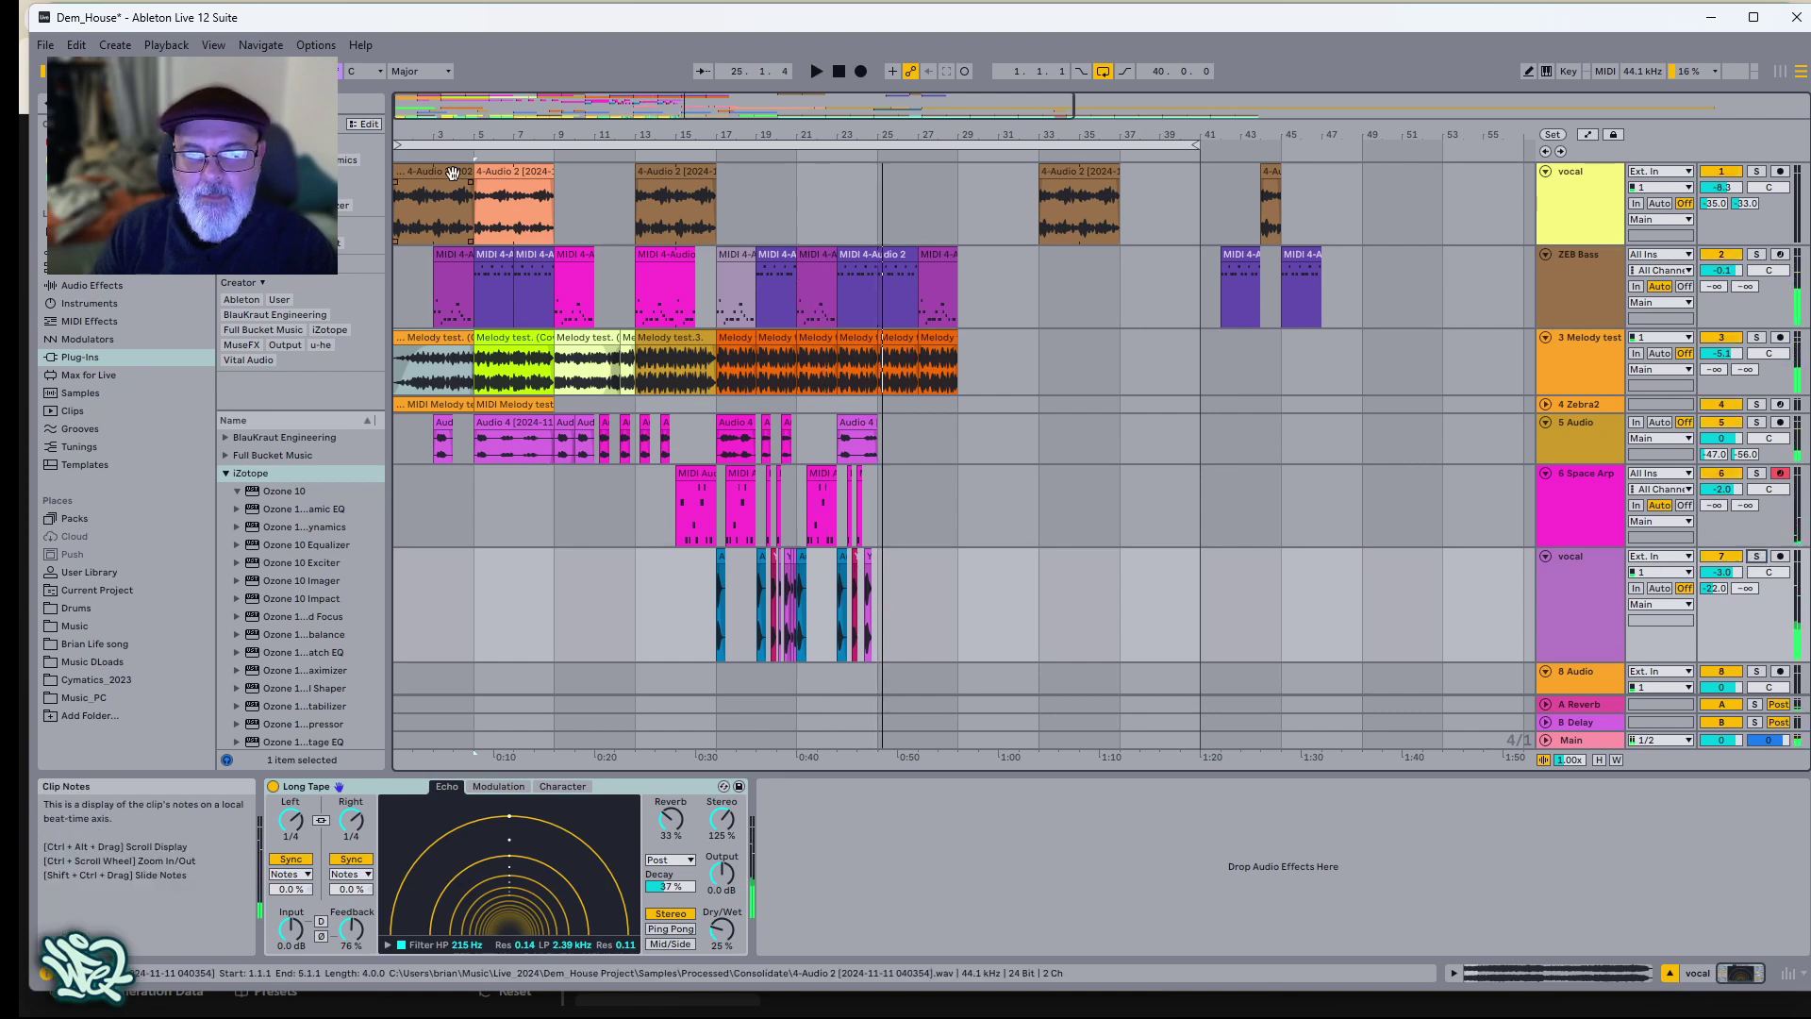
pyautogui.press('space')
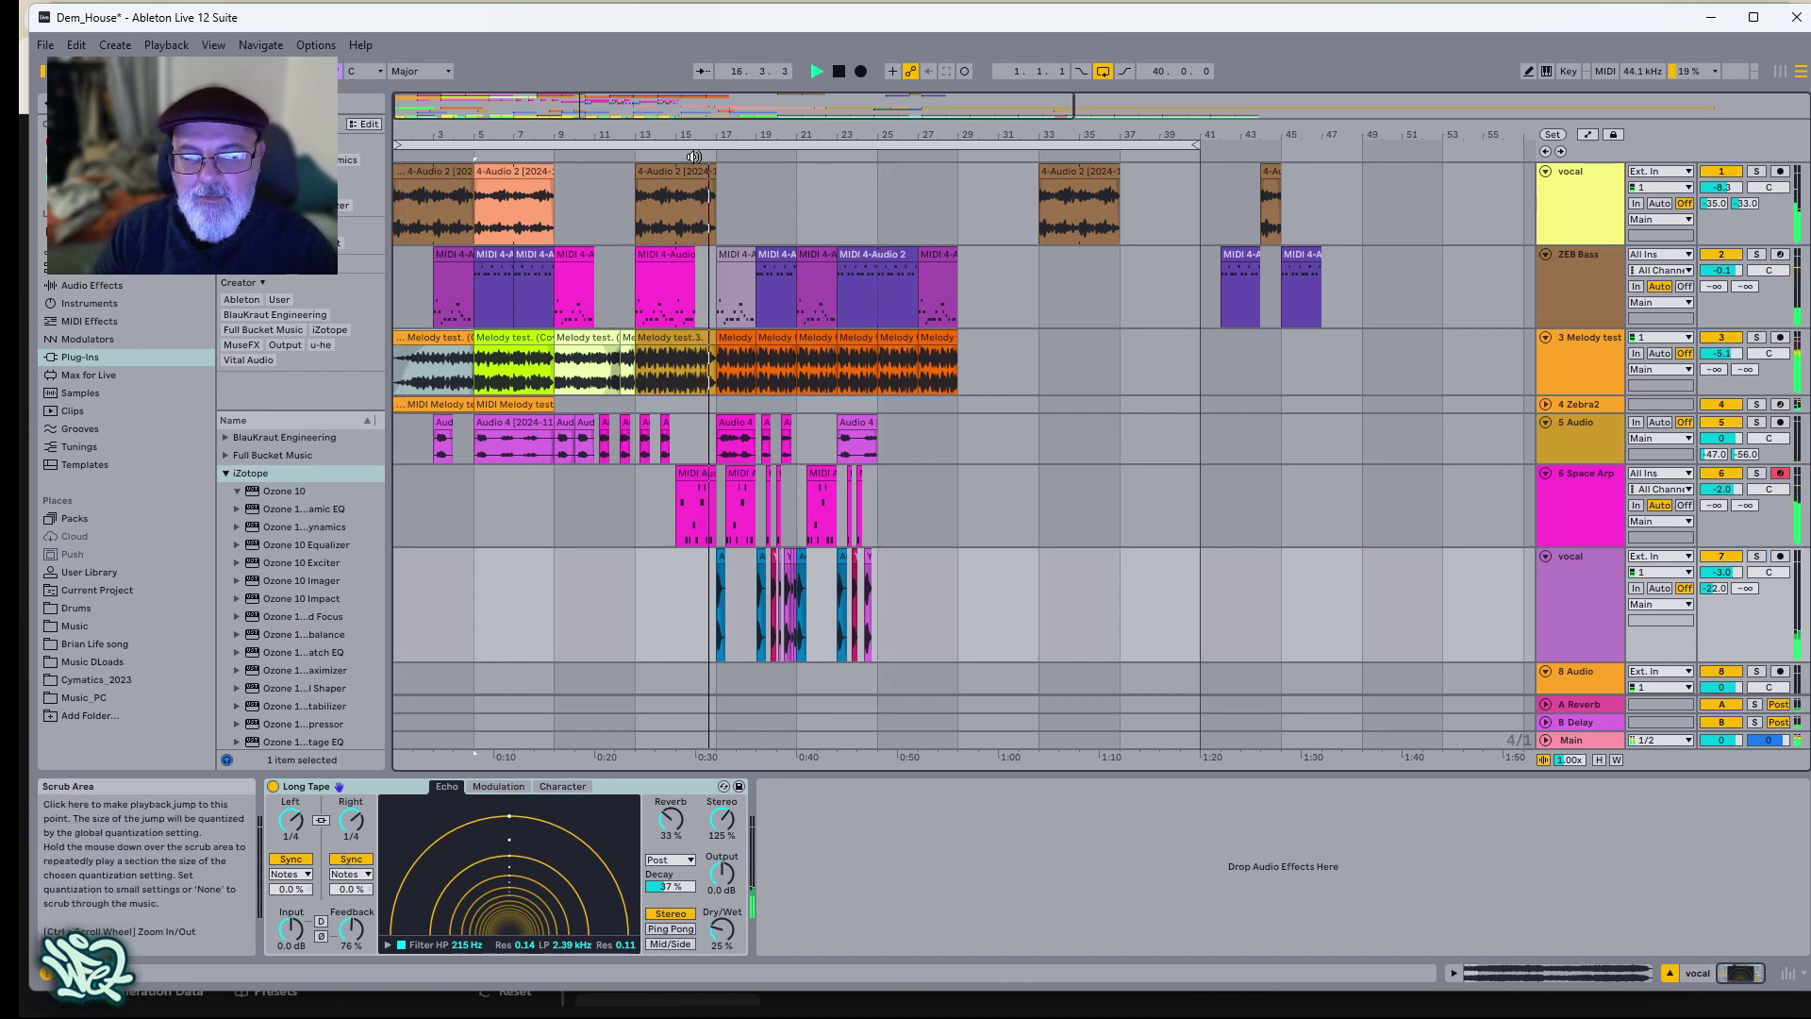
pyautogui.moveTo(868, 1009)
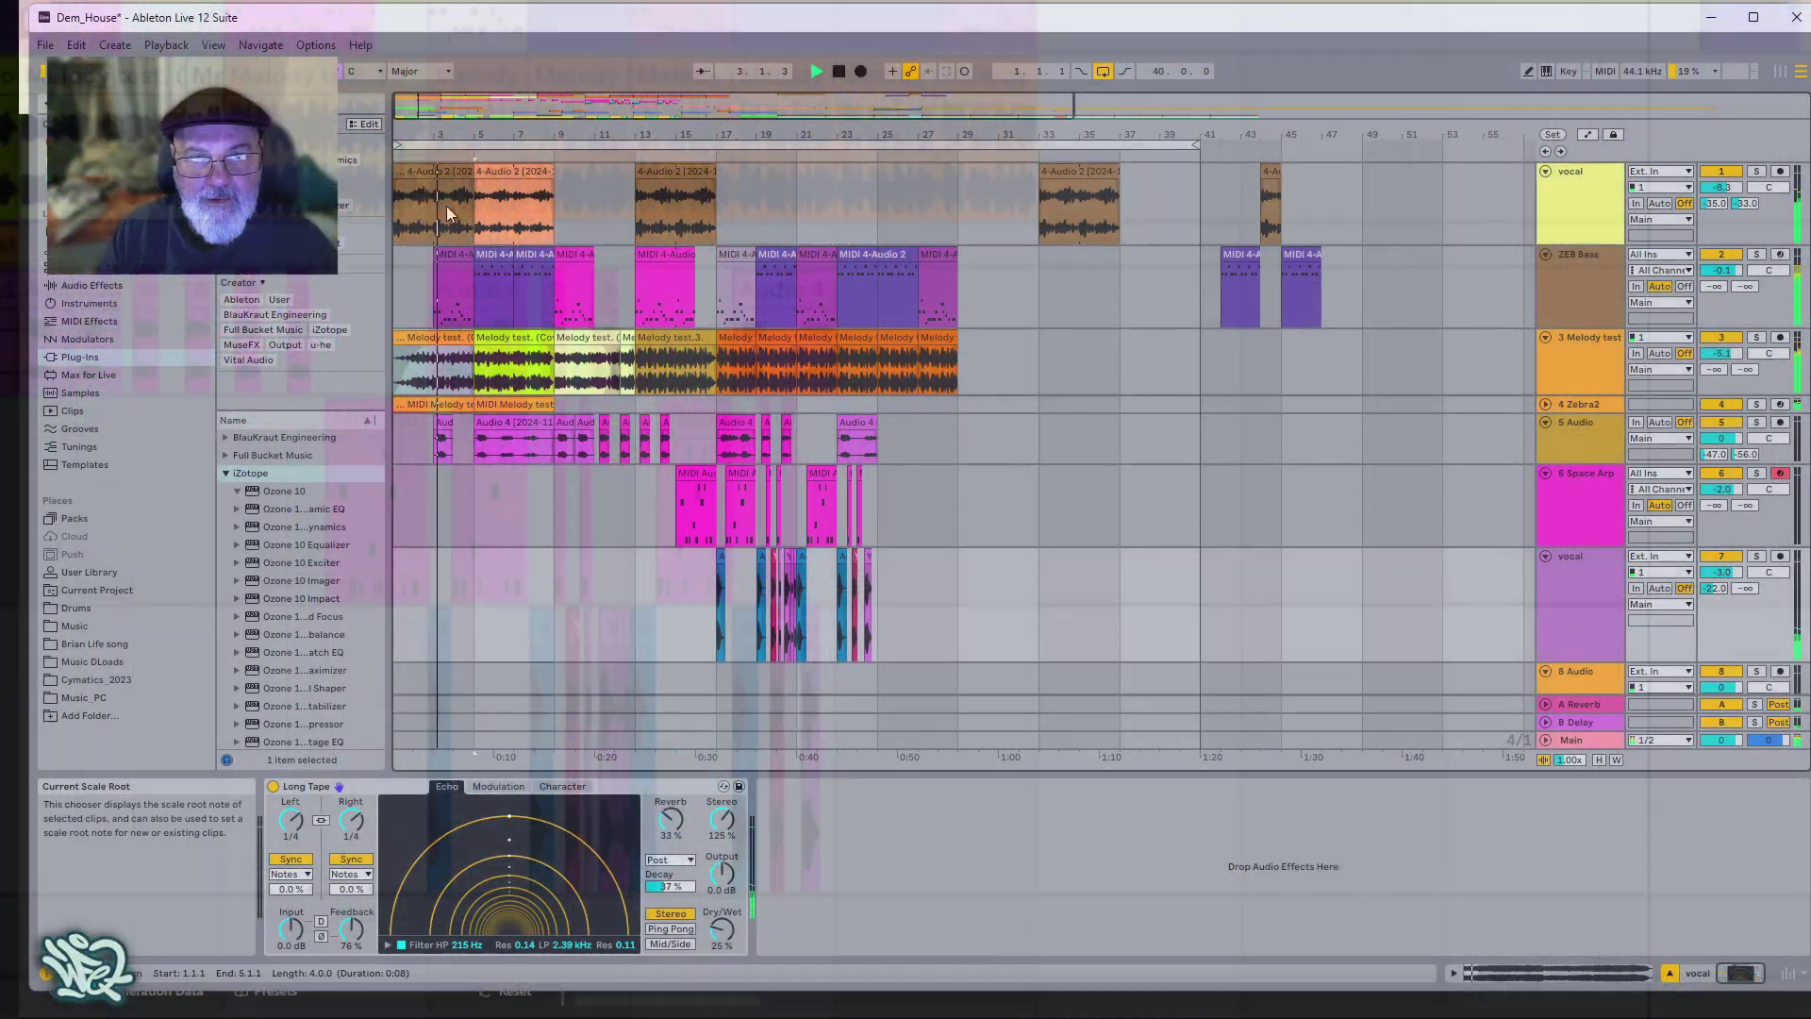
# Toggle the solo on the 5 Audio track on and off to listen to its clips around bar 9.
pyautogui.scroll(6, 477, 279)
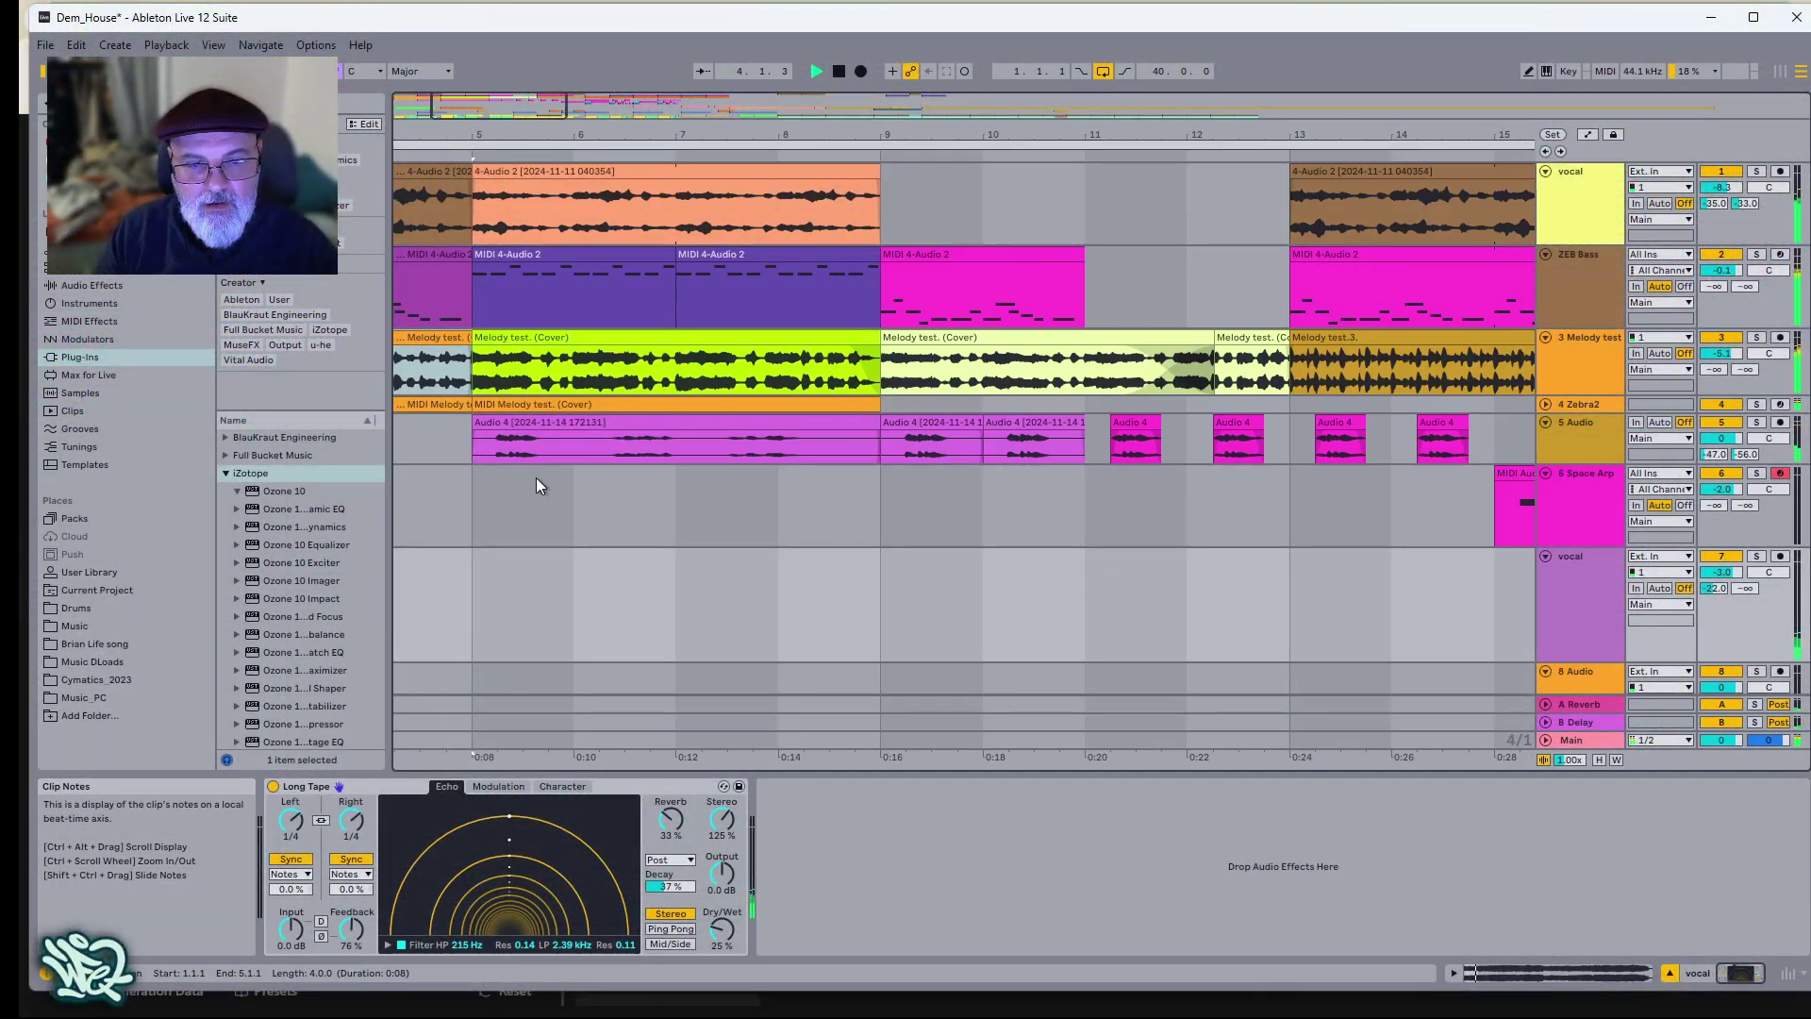
pyautogui.moveTo(481, 113); pyautogui.dragTo(476, 111)
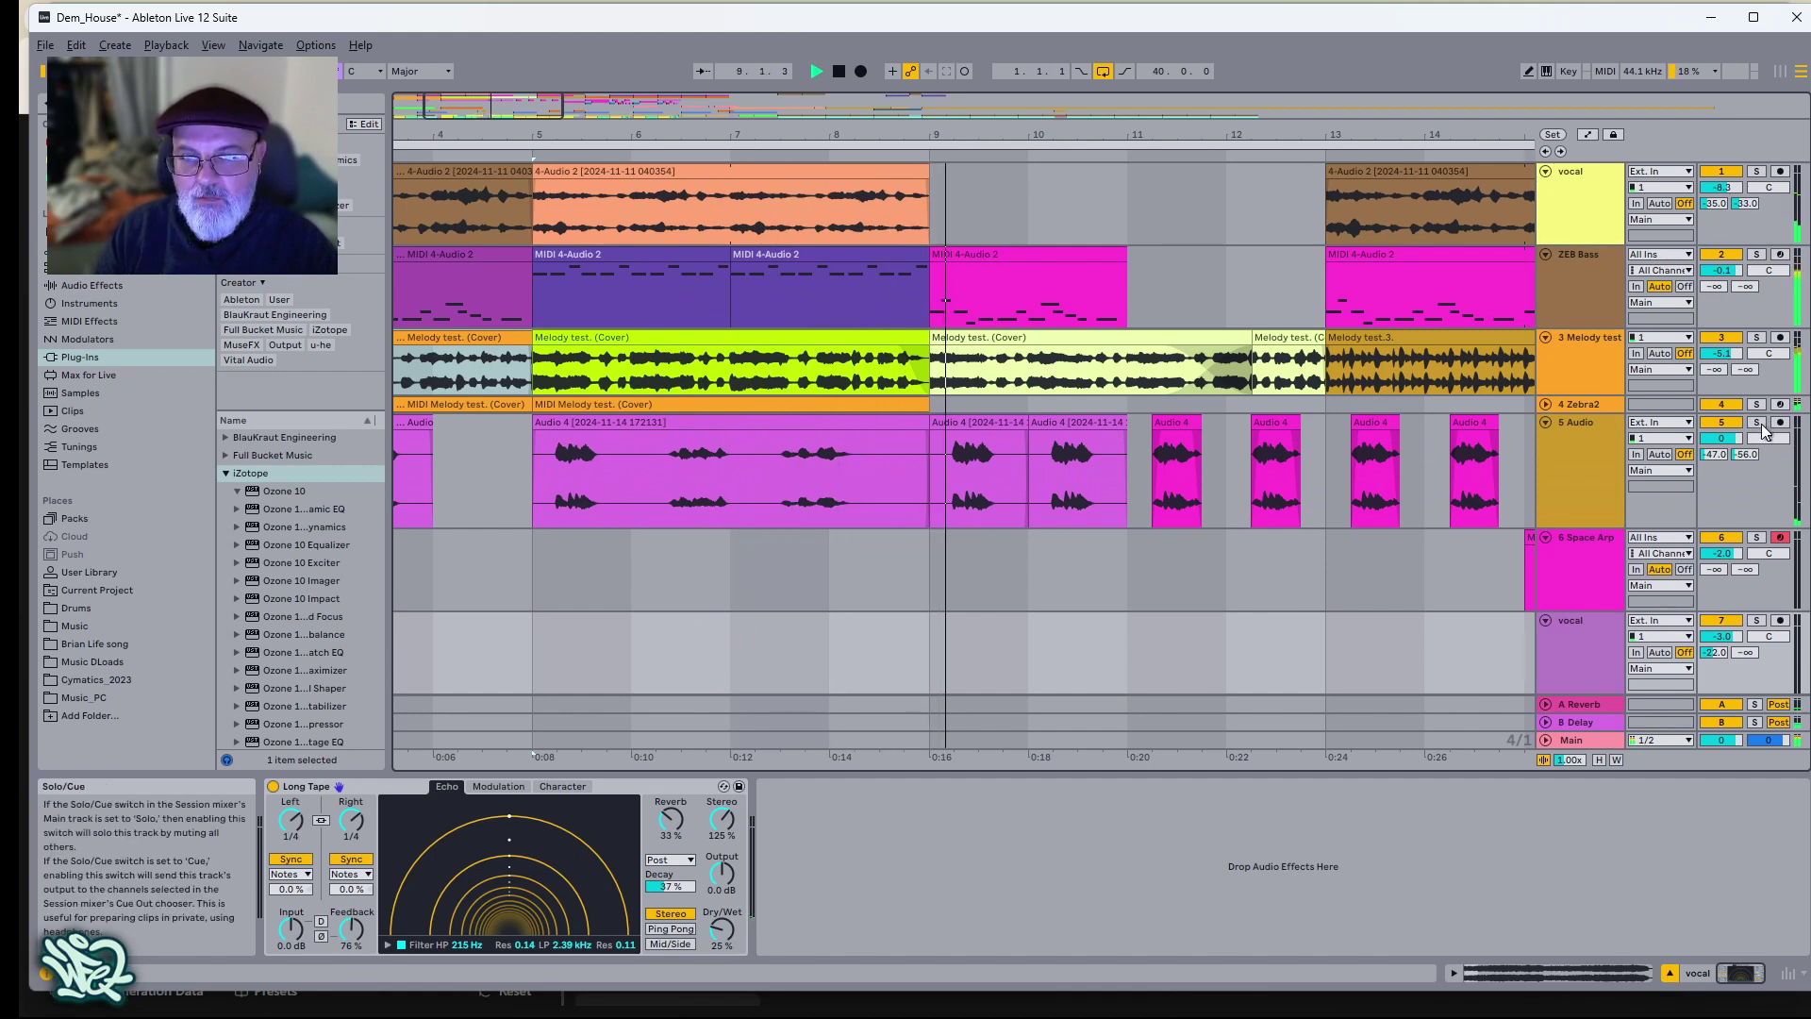
pyautogui.click(1758, 423)
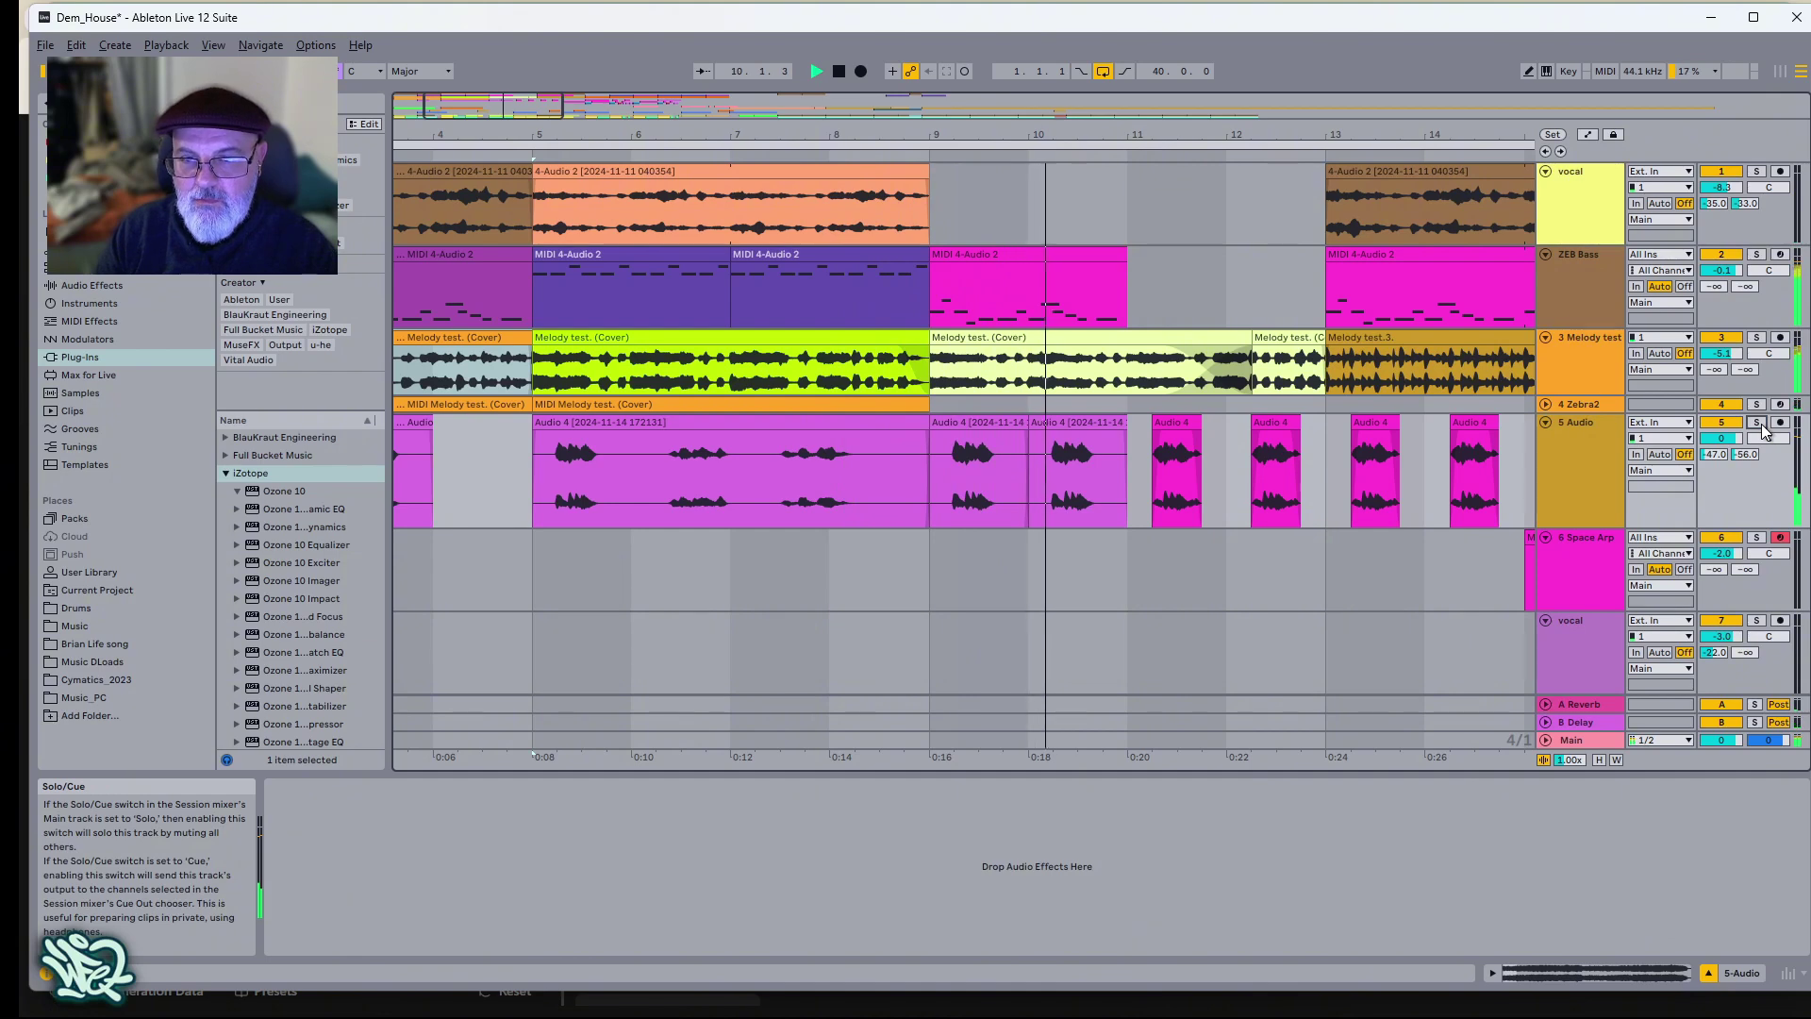
pyautogui.click(1761, 422)
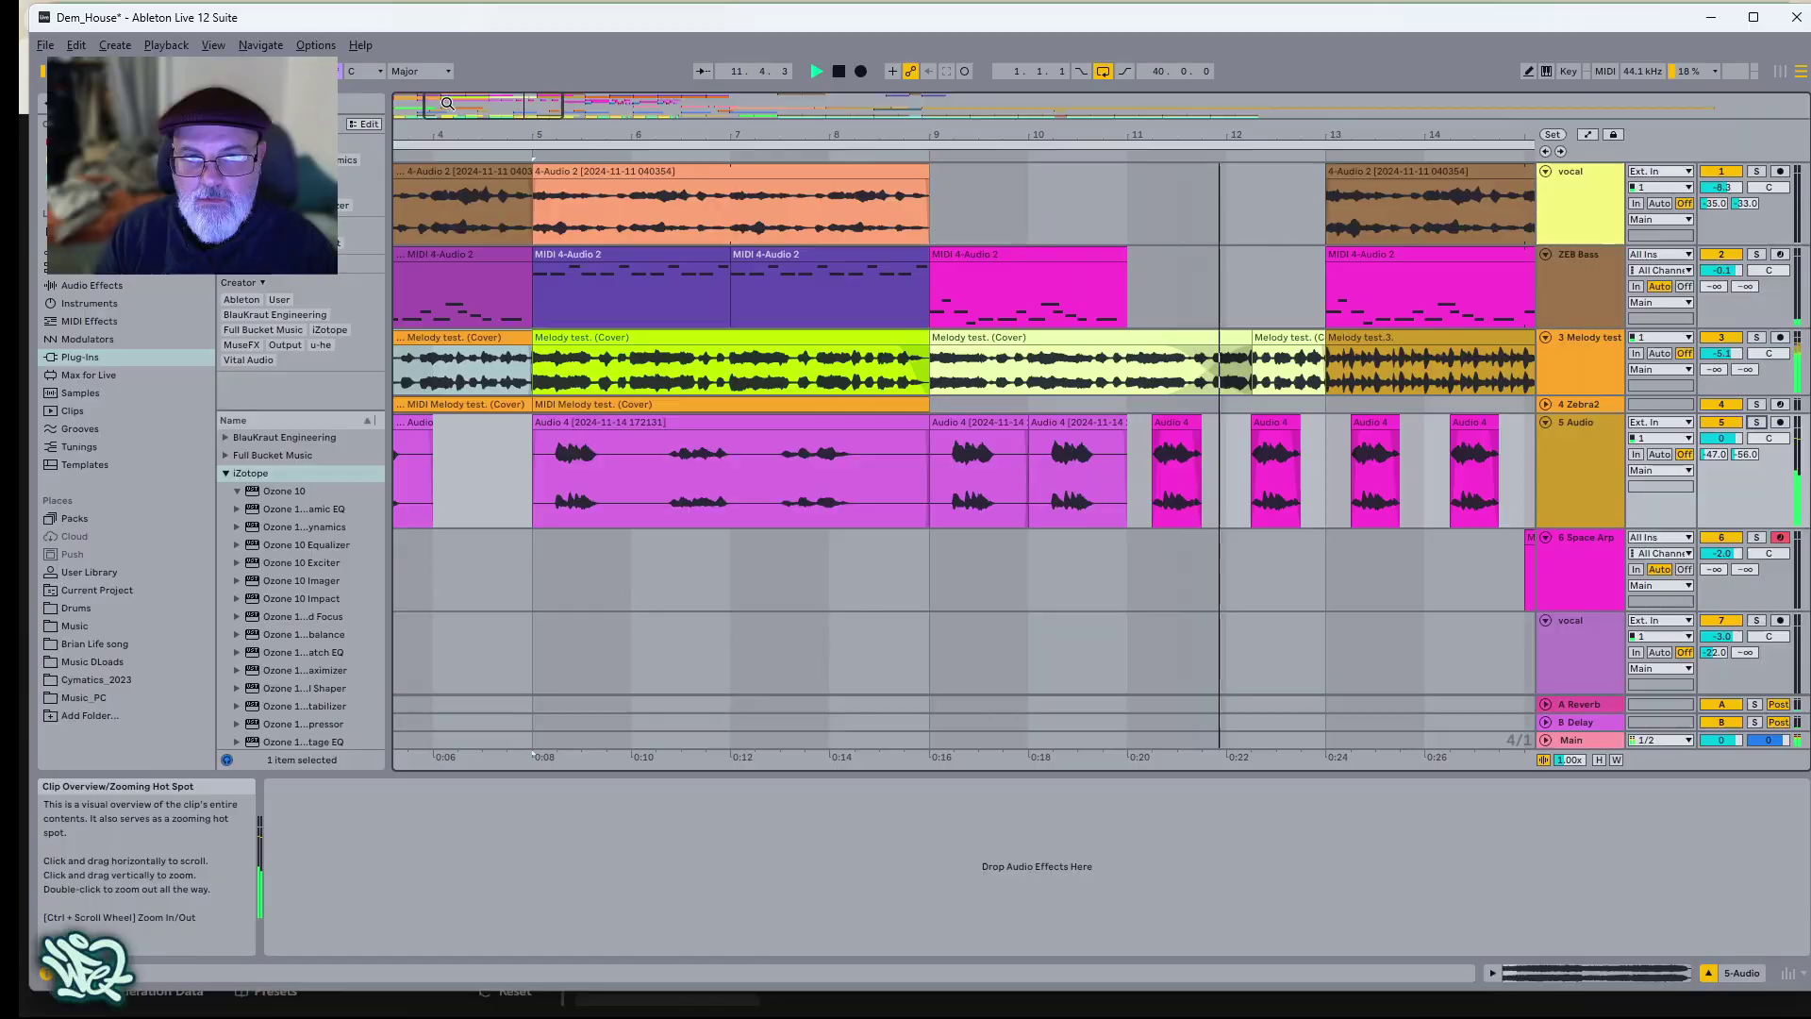
# Examine the arrangement between bars 7 and 28 during playback, from the melody tracks down to the kick and snare tracks.
pyautogui.moveTo(689, 135); pyautogui.dragTo(394, 83)
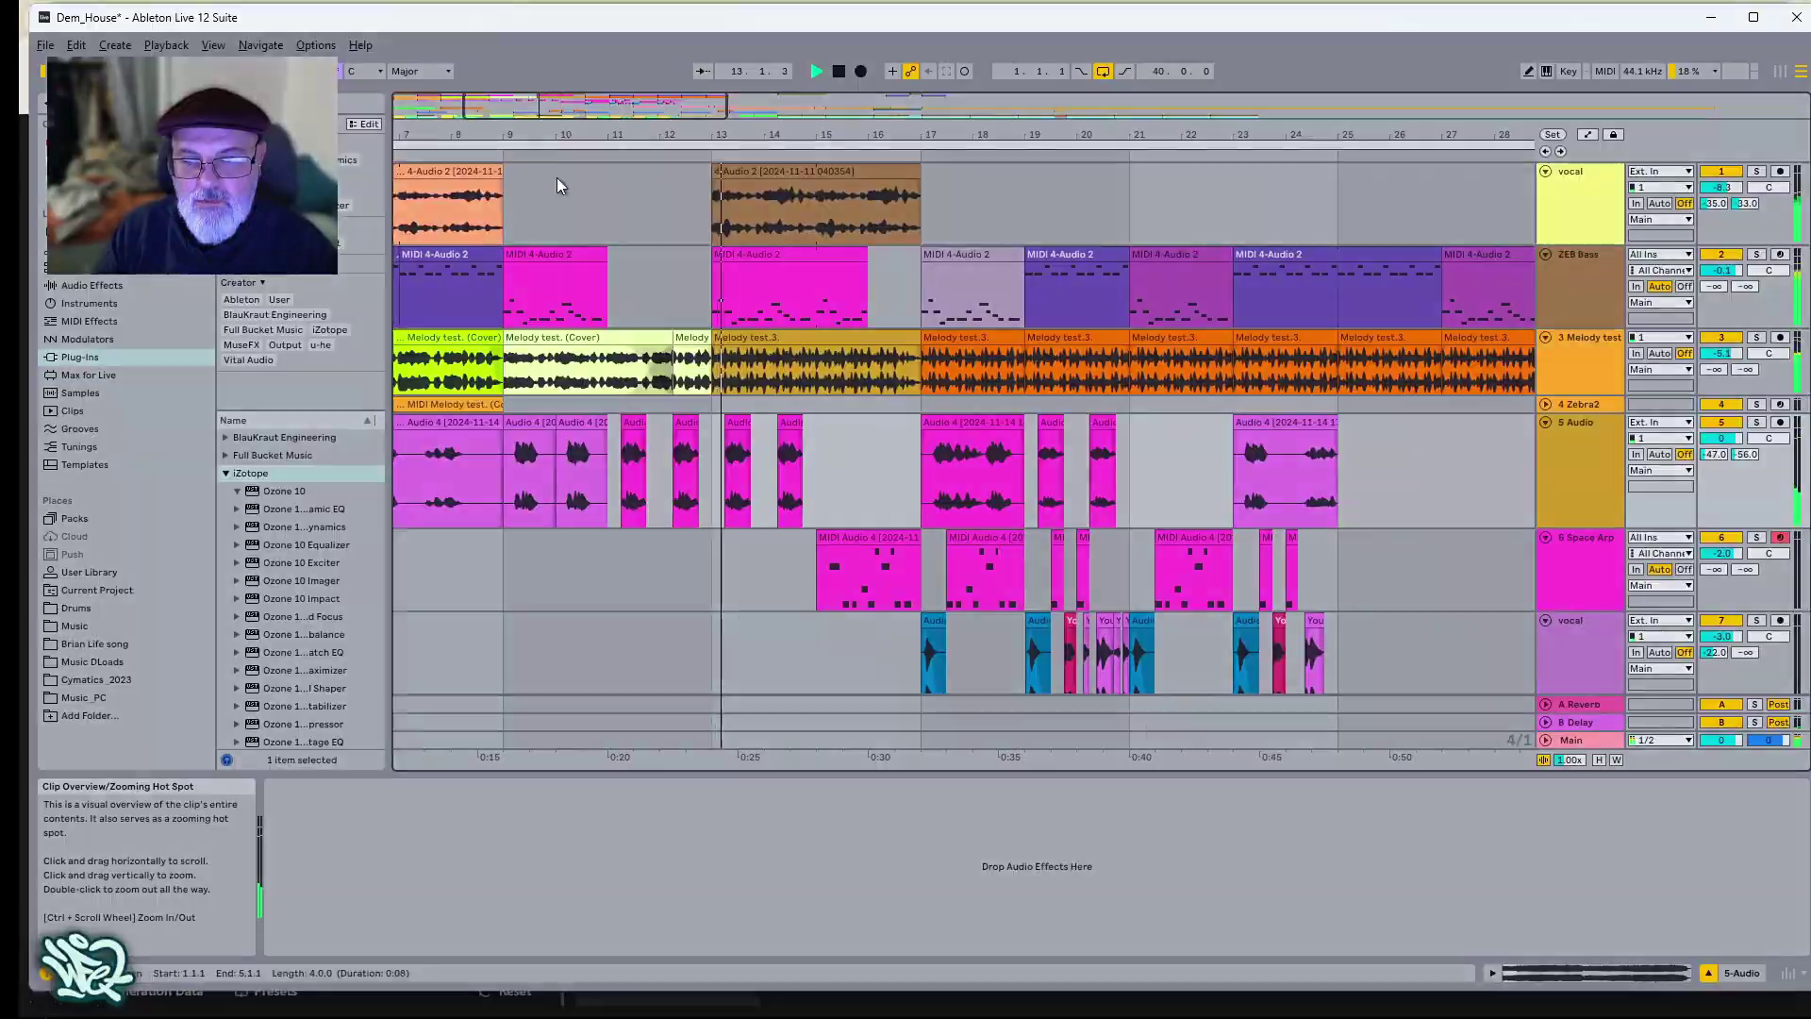
pyautogui.scroll(-4, 620, 489)
pyautogui.scroll(-8, 762, 584)
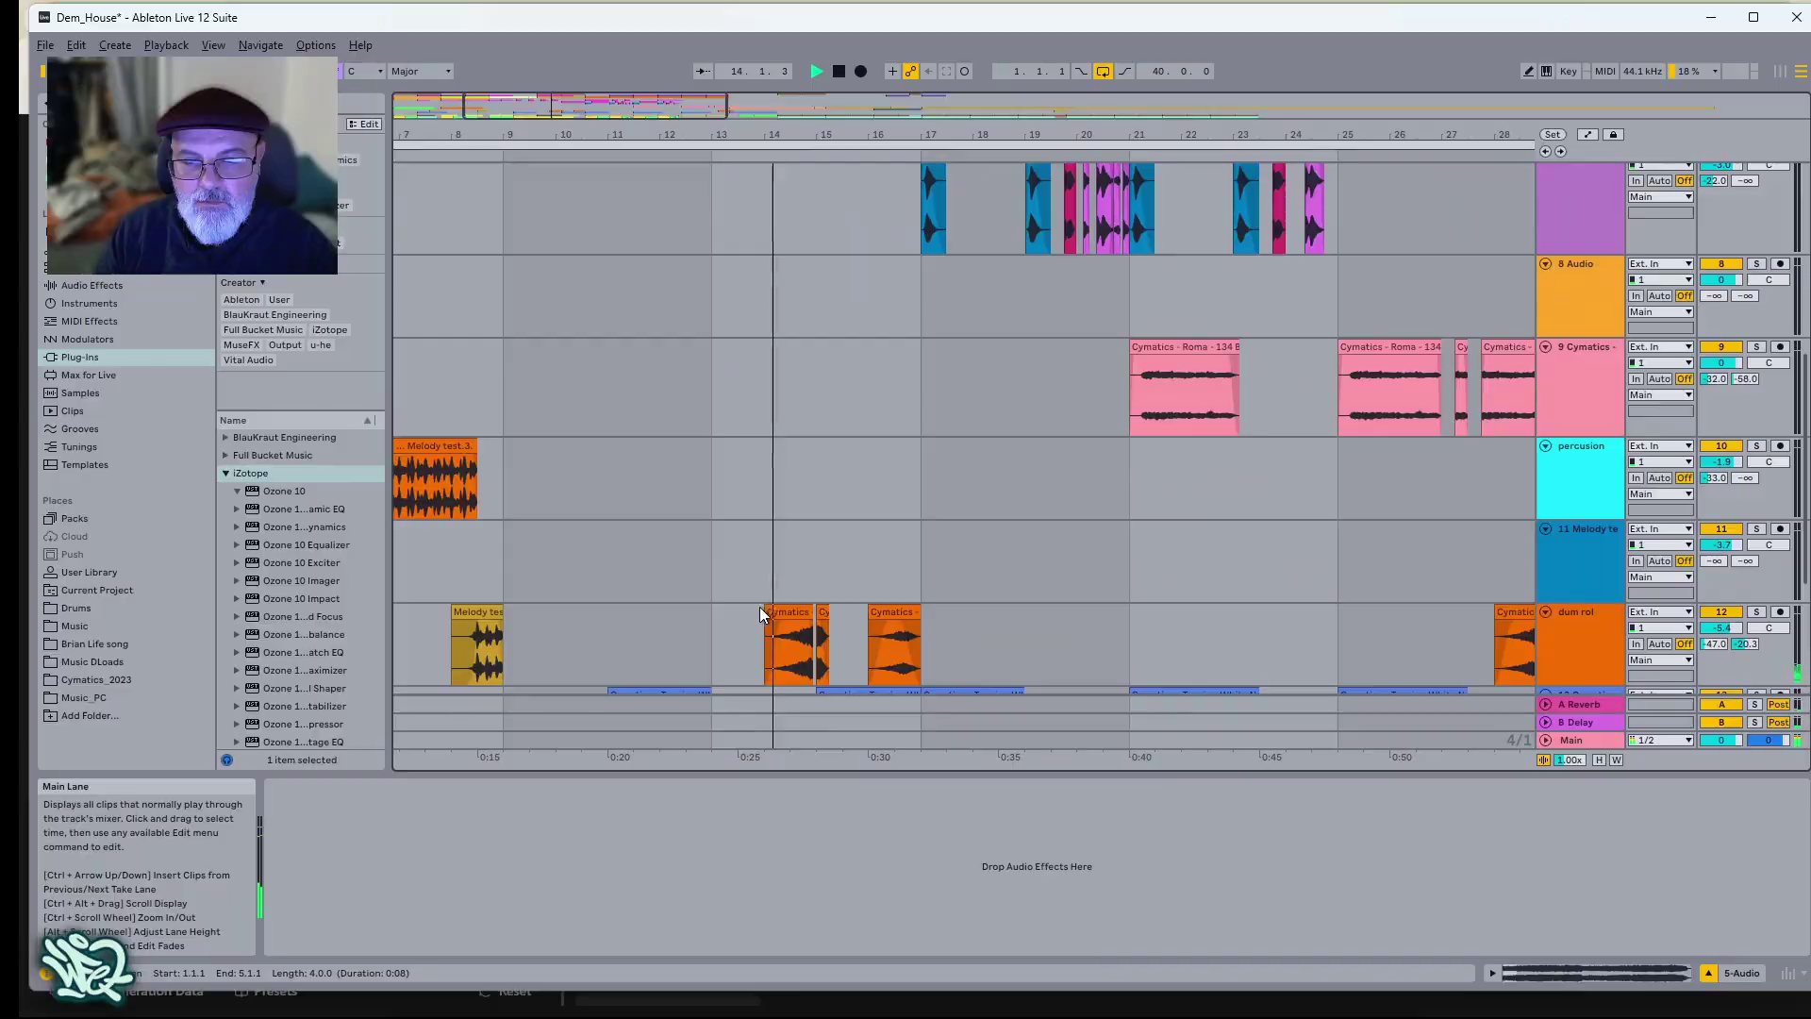
pyautogui.scroll(-1, 751, 591)
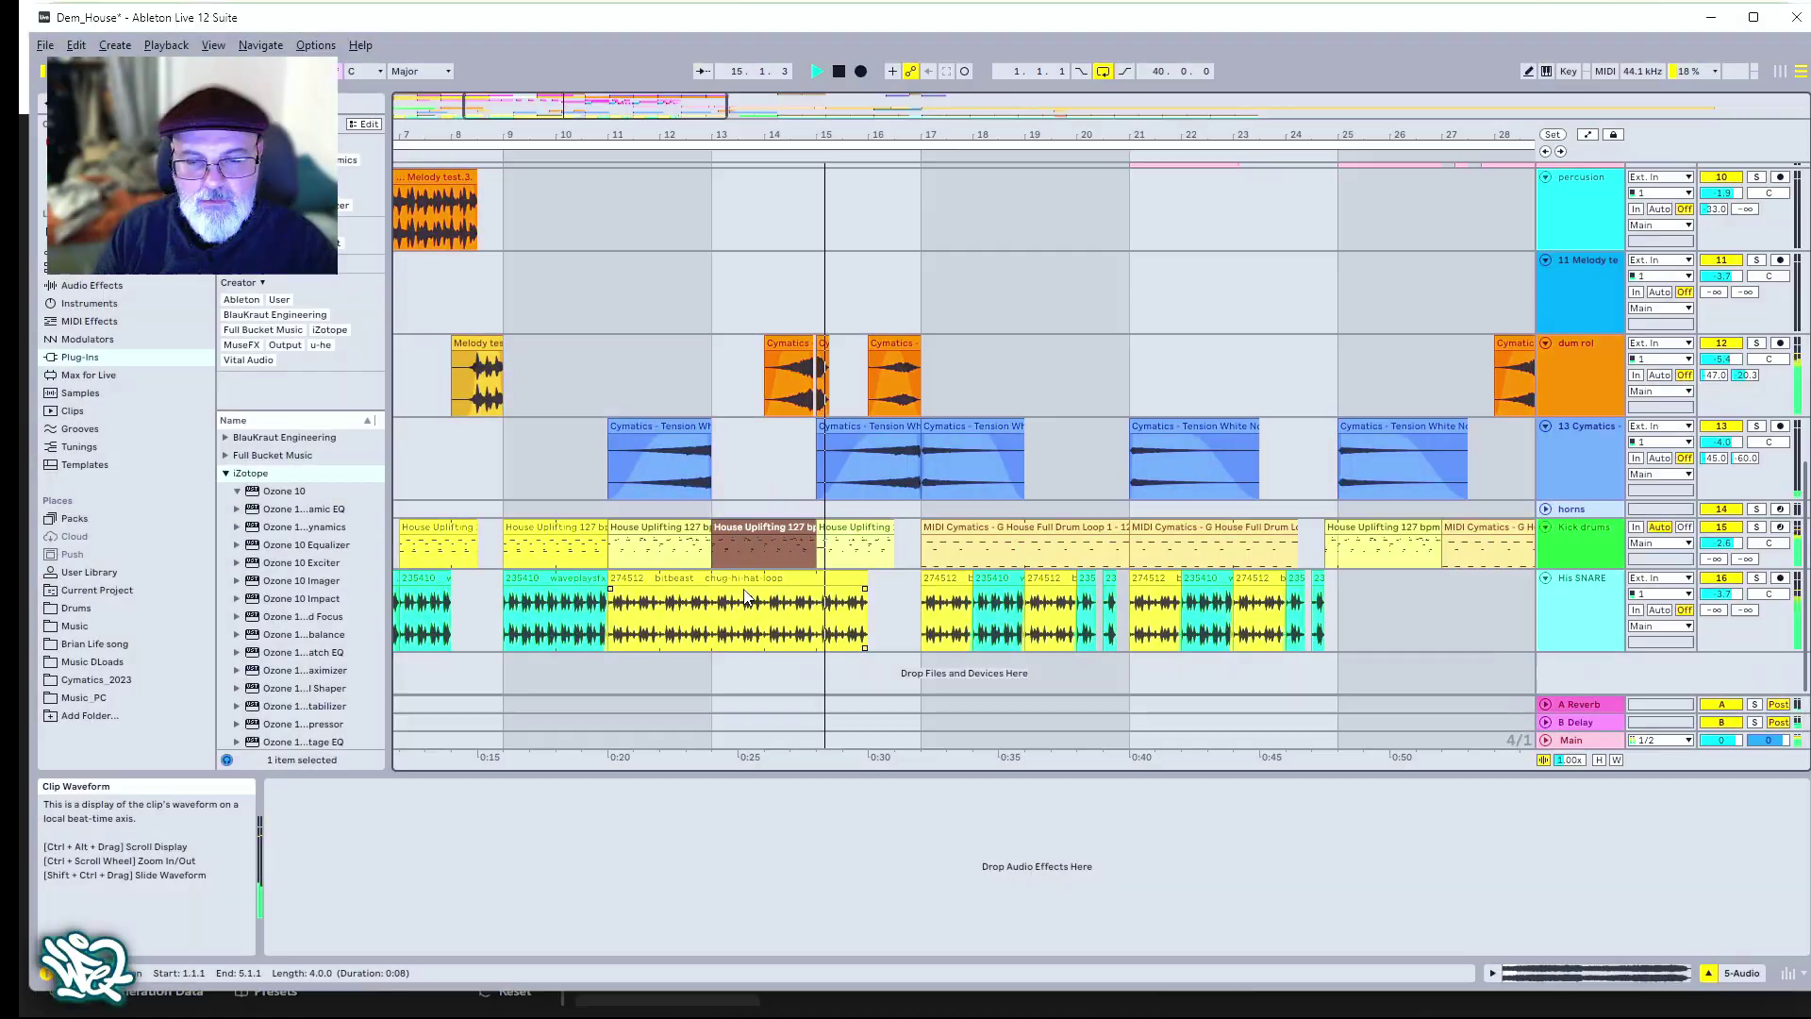
pyautogui.scroll(4, 751, 588)
pyautogui.scroll(5, 751, 589)
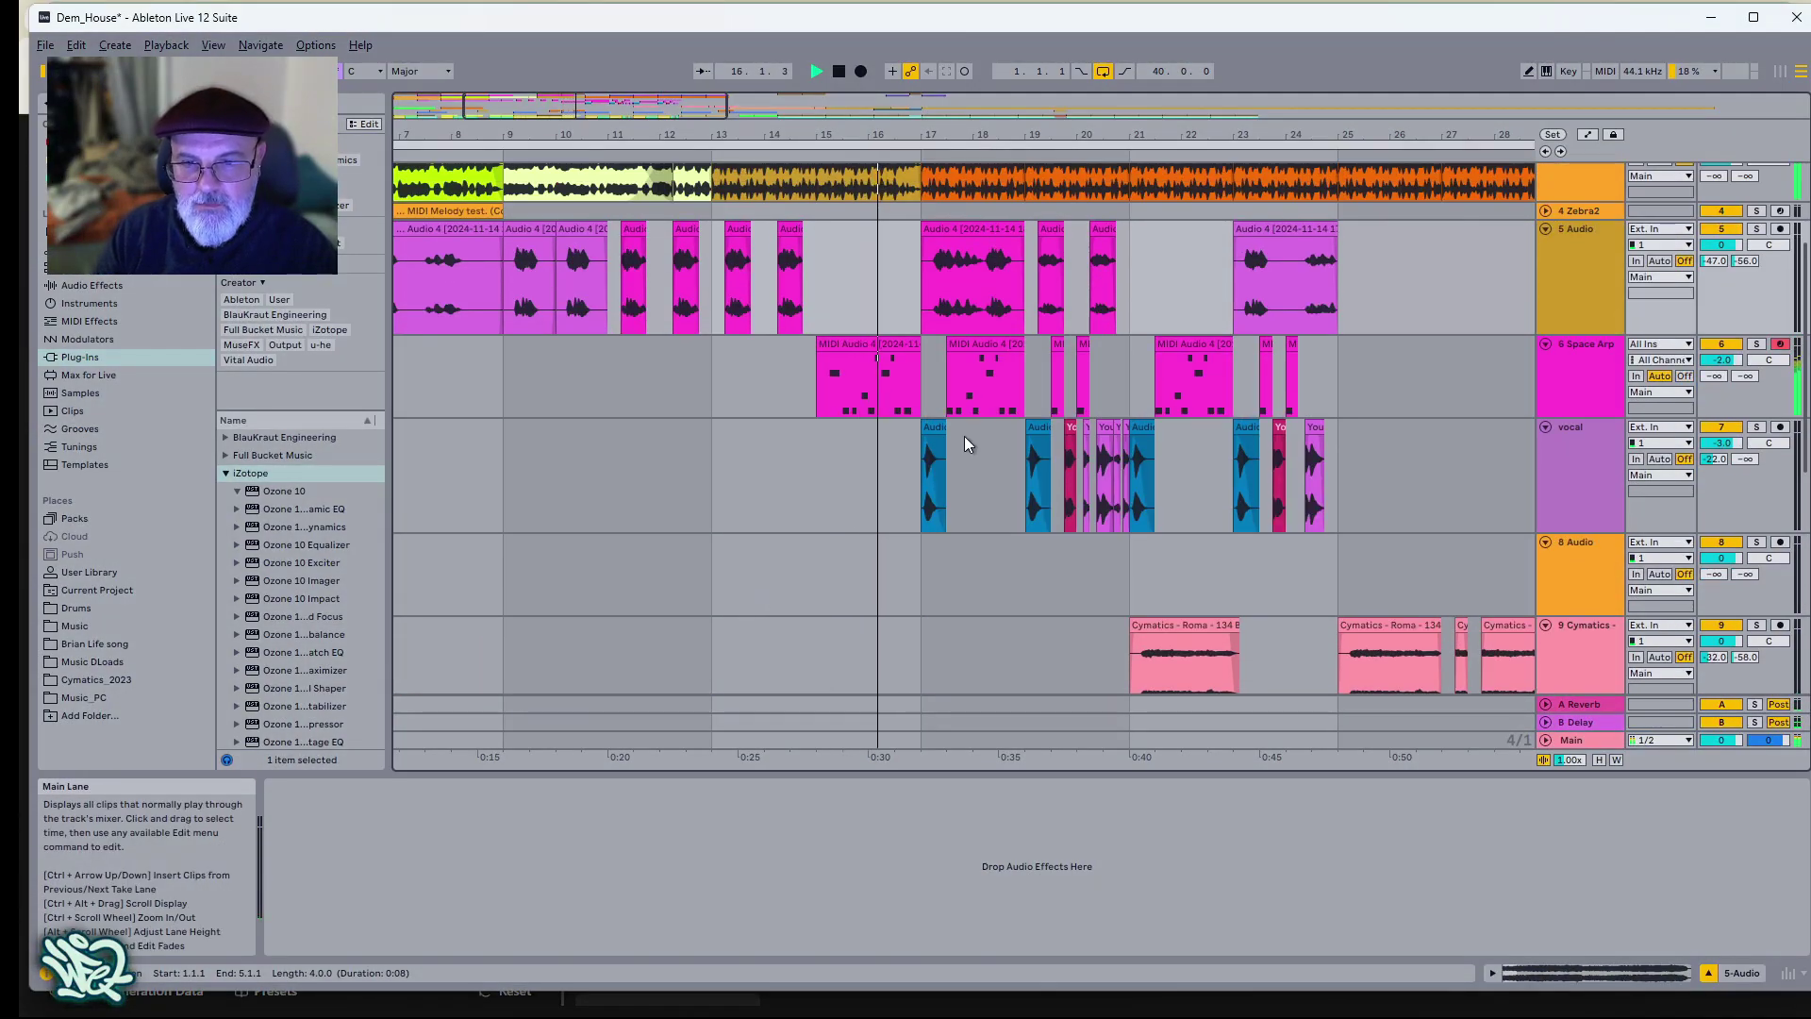
pyautogui.moveTo(666, 101); pyautogui.dragTo(717, 118)
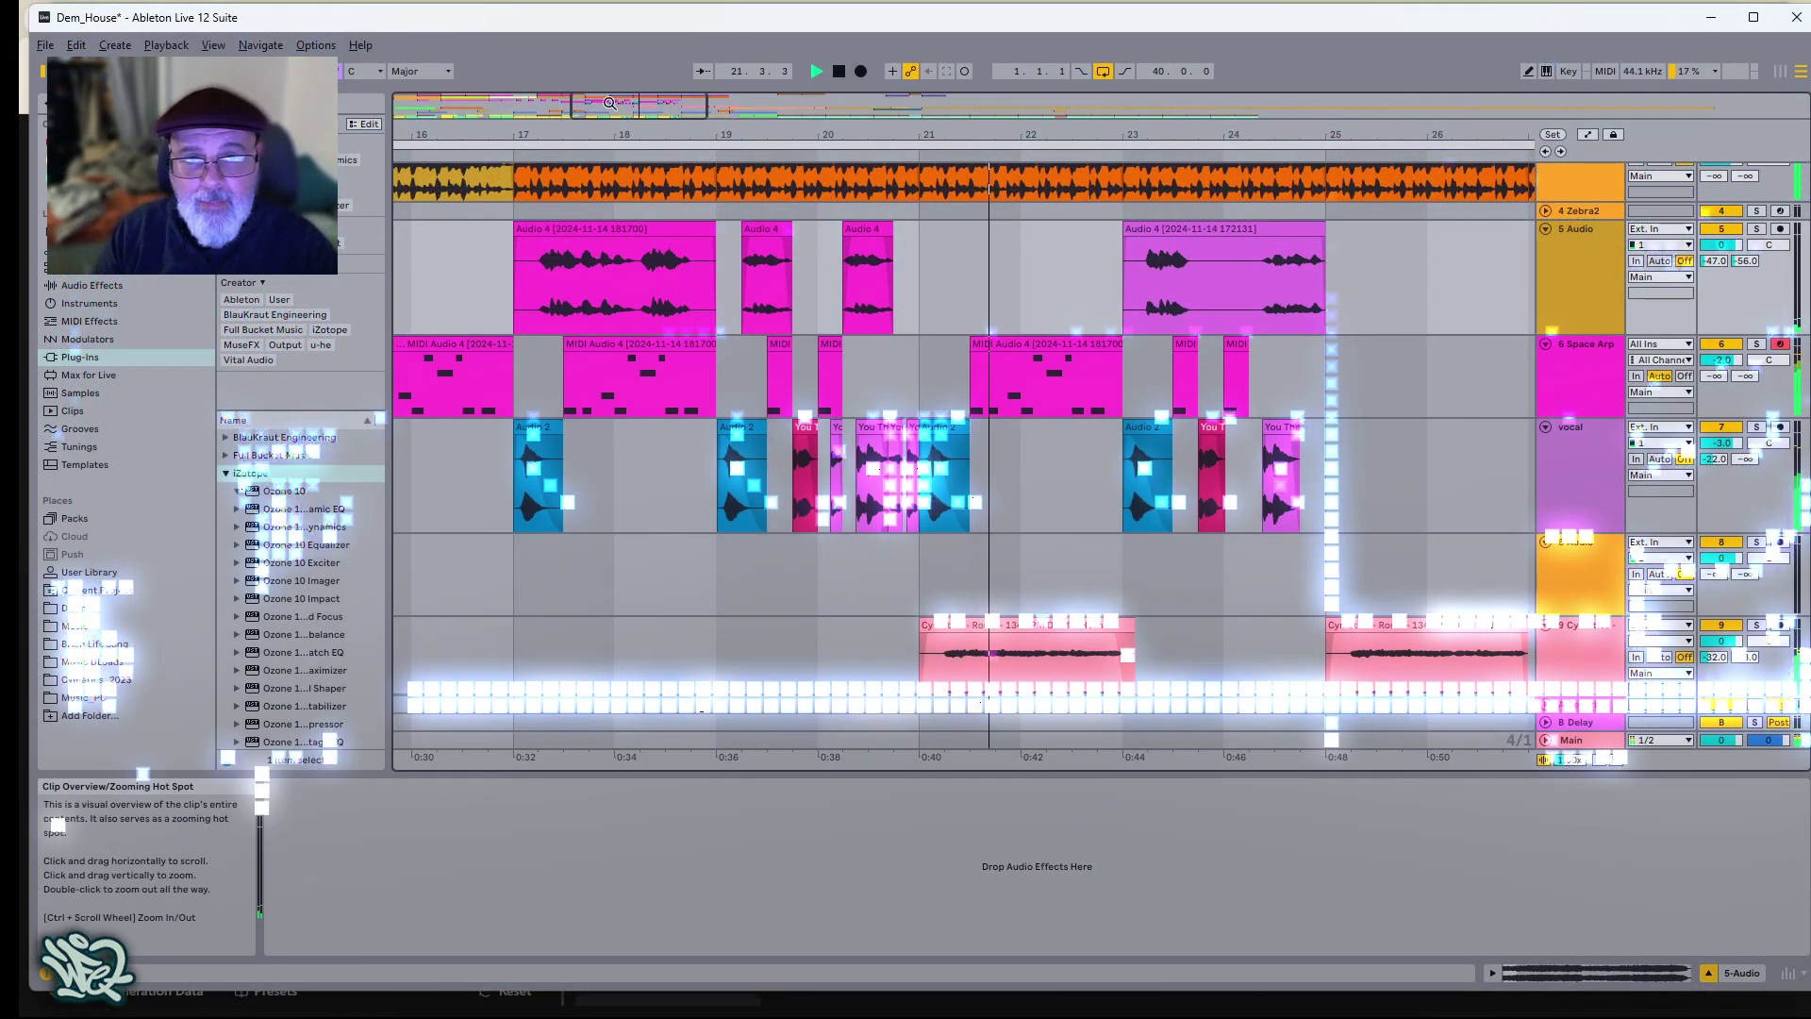
# Toggle the solo on the 9 Cymatics horns track to listen to its clips from bar 25.
pyautogui.moveTo(786, 135); pyautogui.dragTo(703, 149)
pyautogui.scroll(-2, 938, 519)
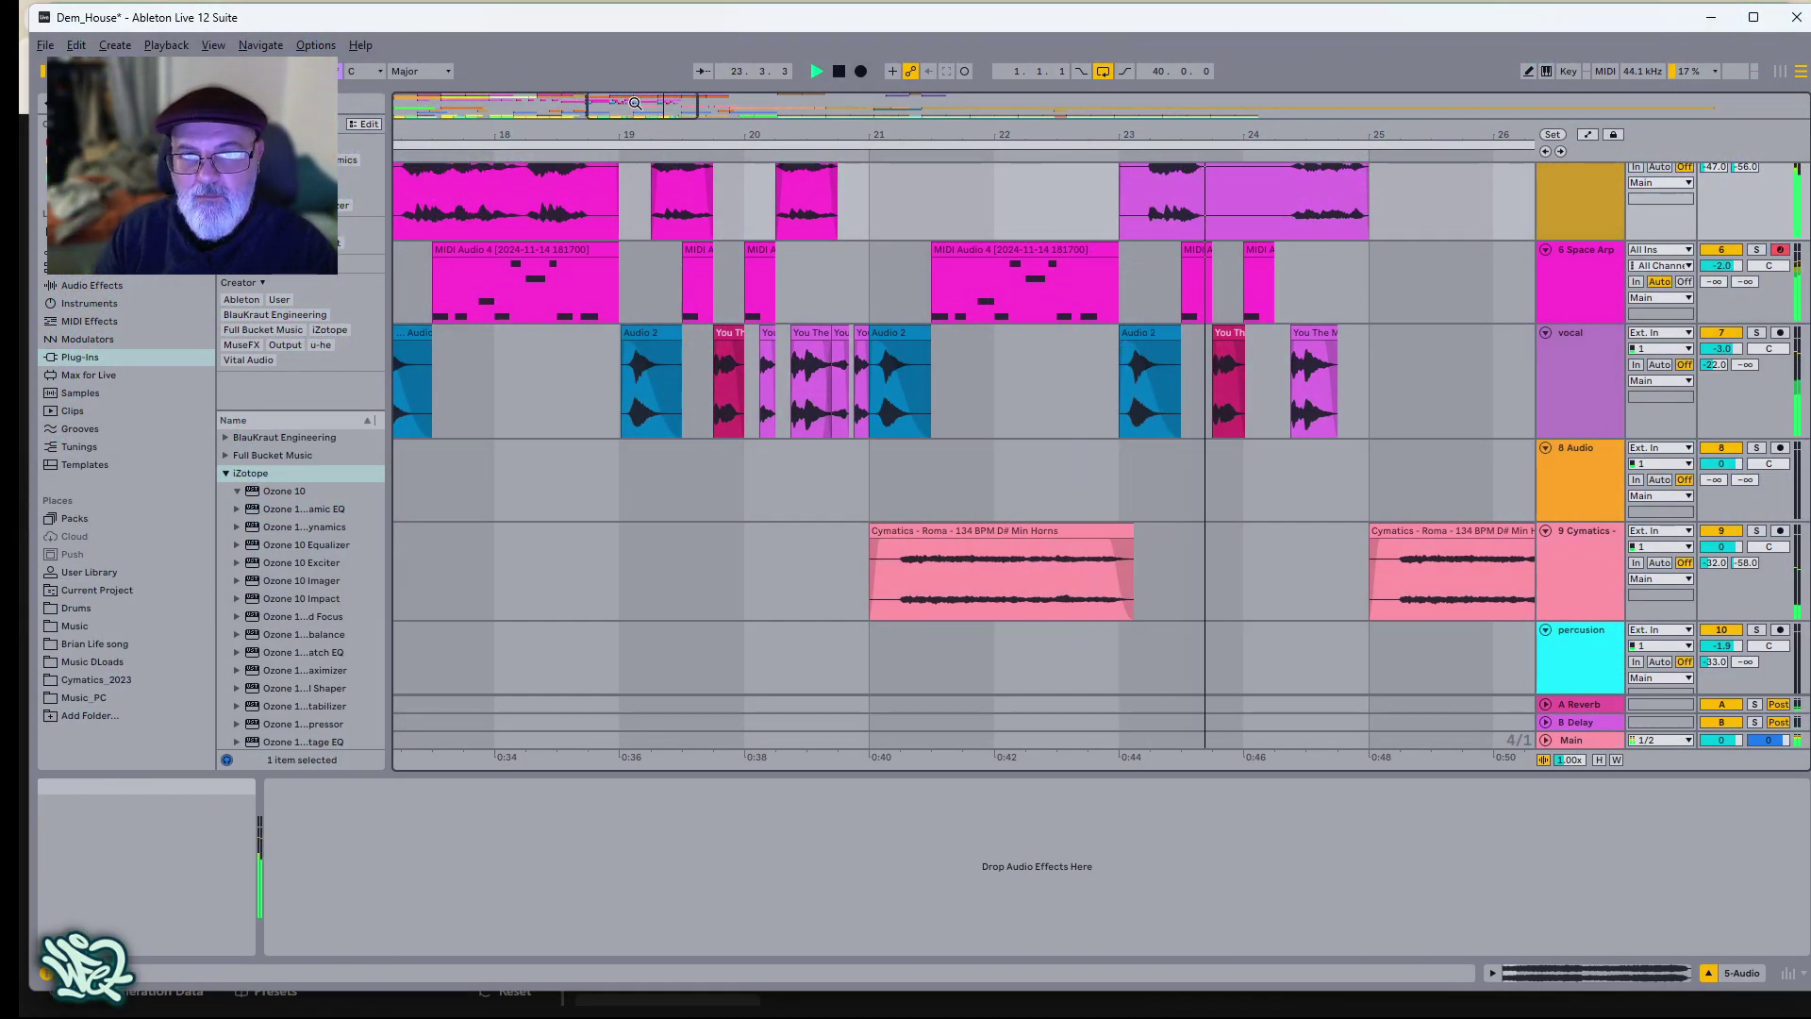
pyautogui.moveTo(635, 103); pyautogui.dragTo(684, 106)
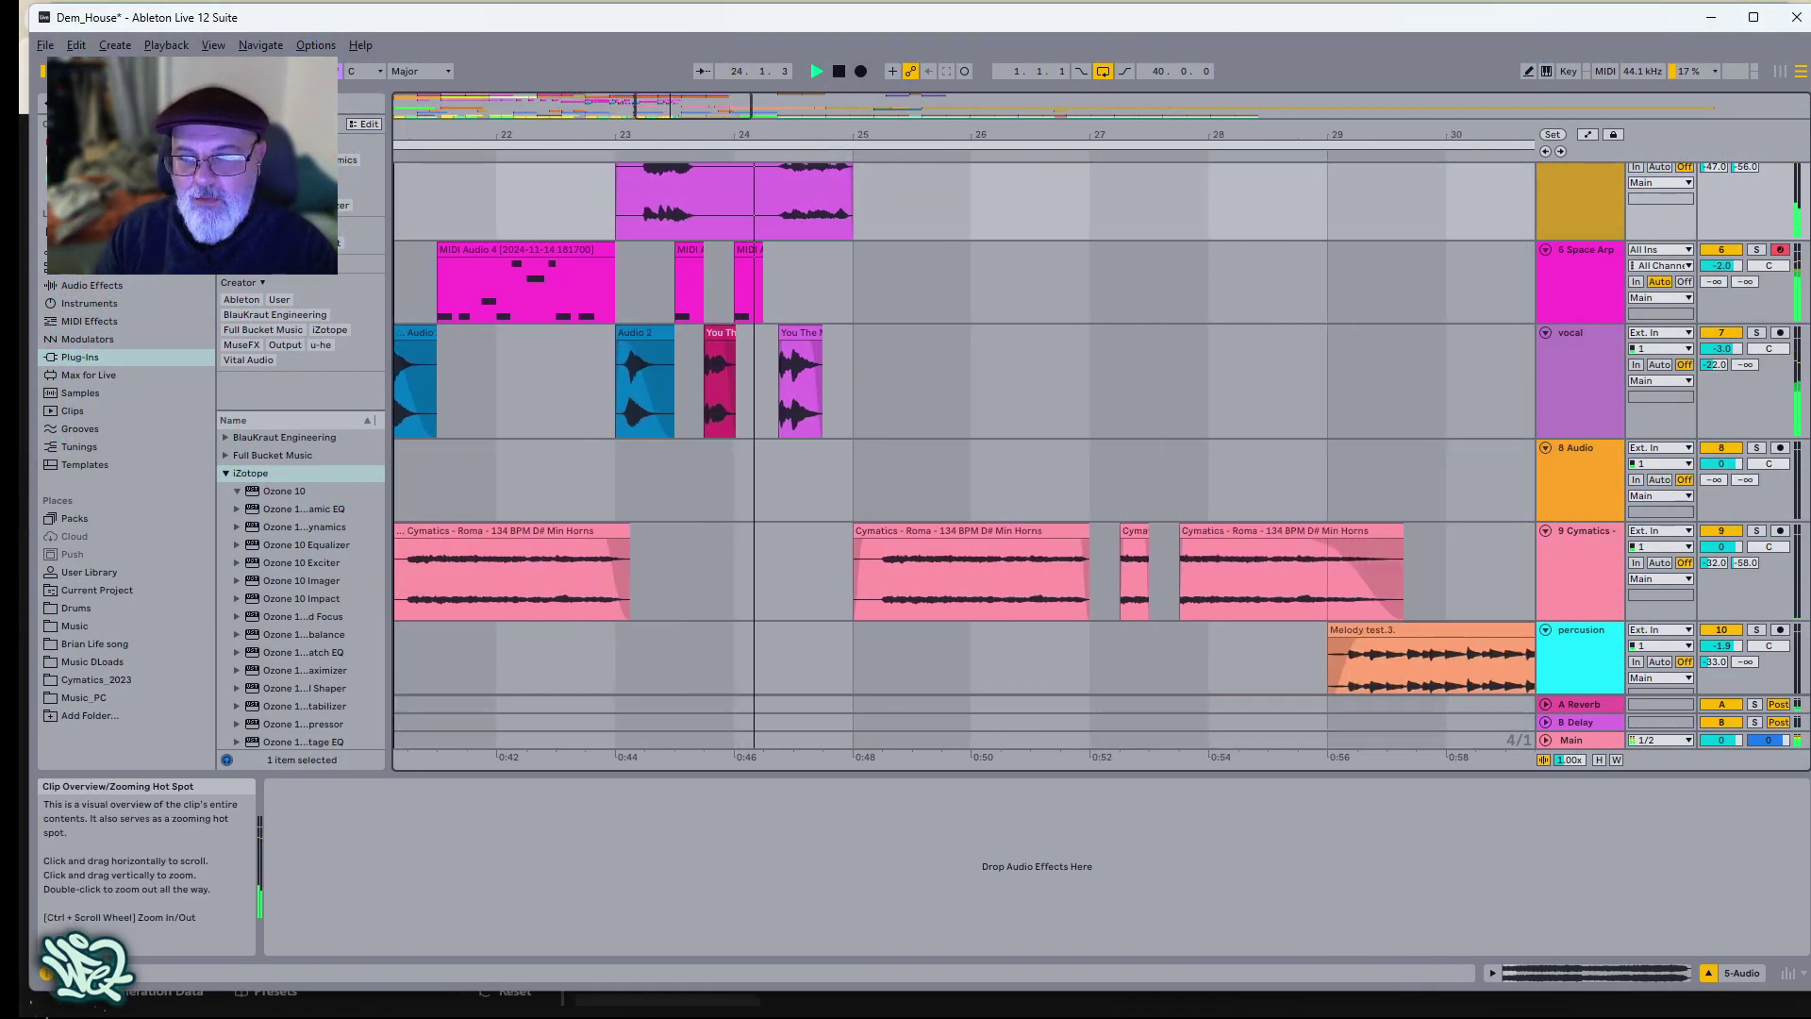
pyautogui.click(1757, 532)
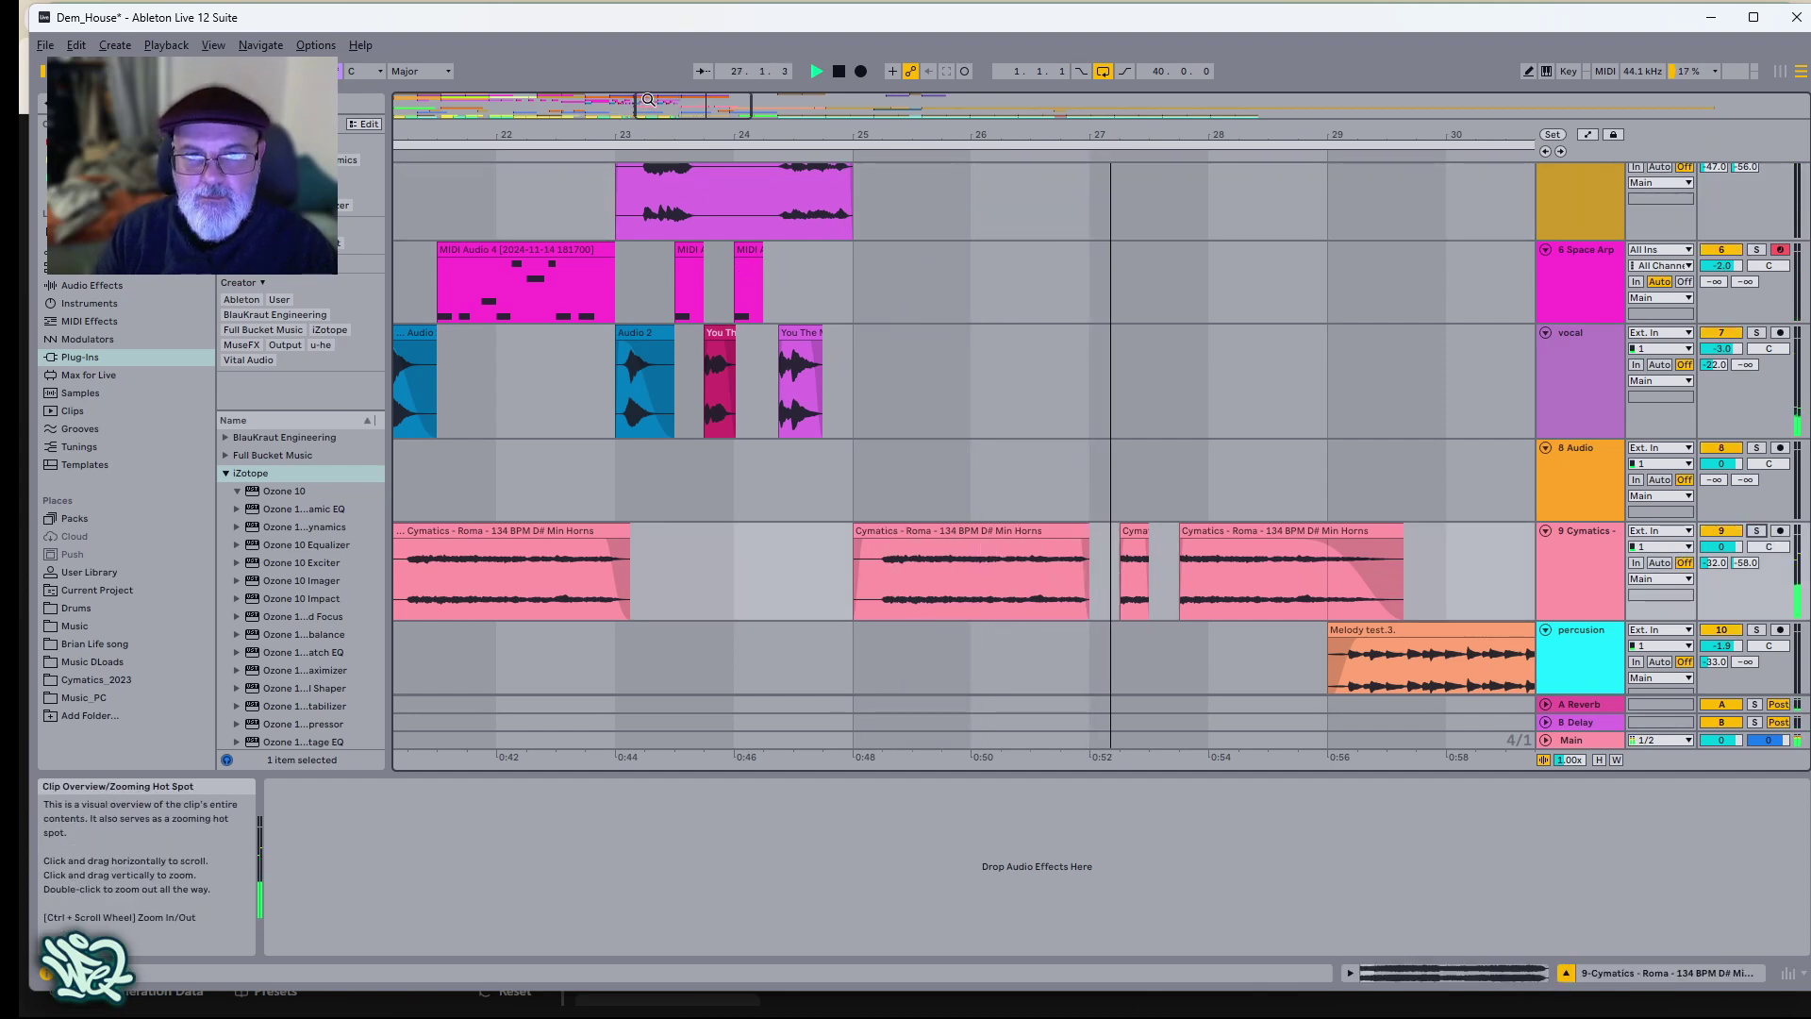
# Reactivate Strings EQ 1 and Analog Clip while soloing the top vocal track, and clear its solo.
pyautogui.moveTo(641, 108); pyautogui.dragTo(487, 47)
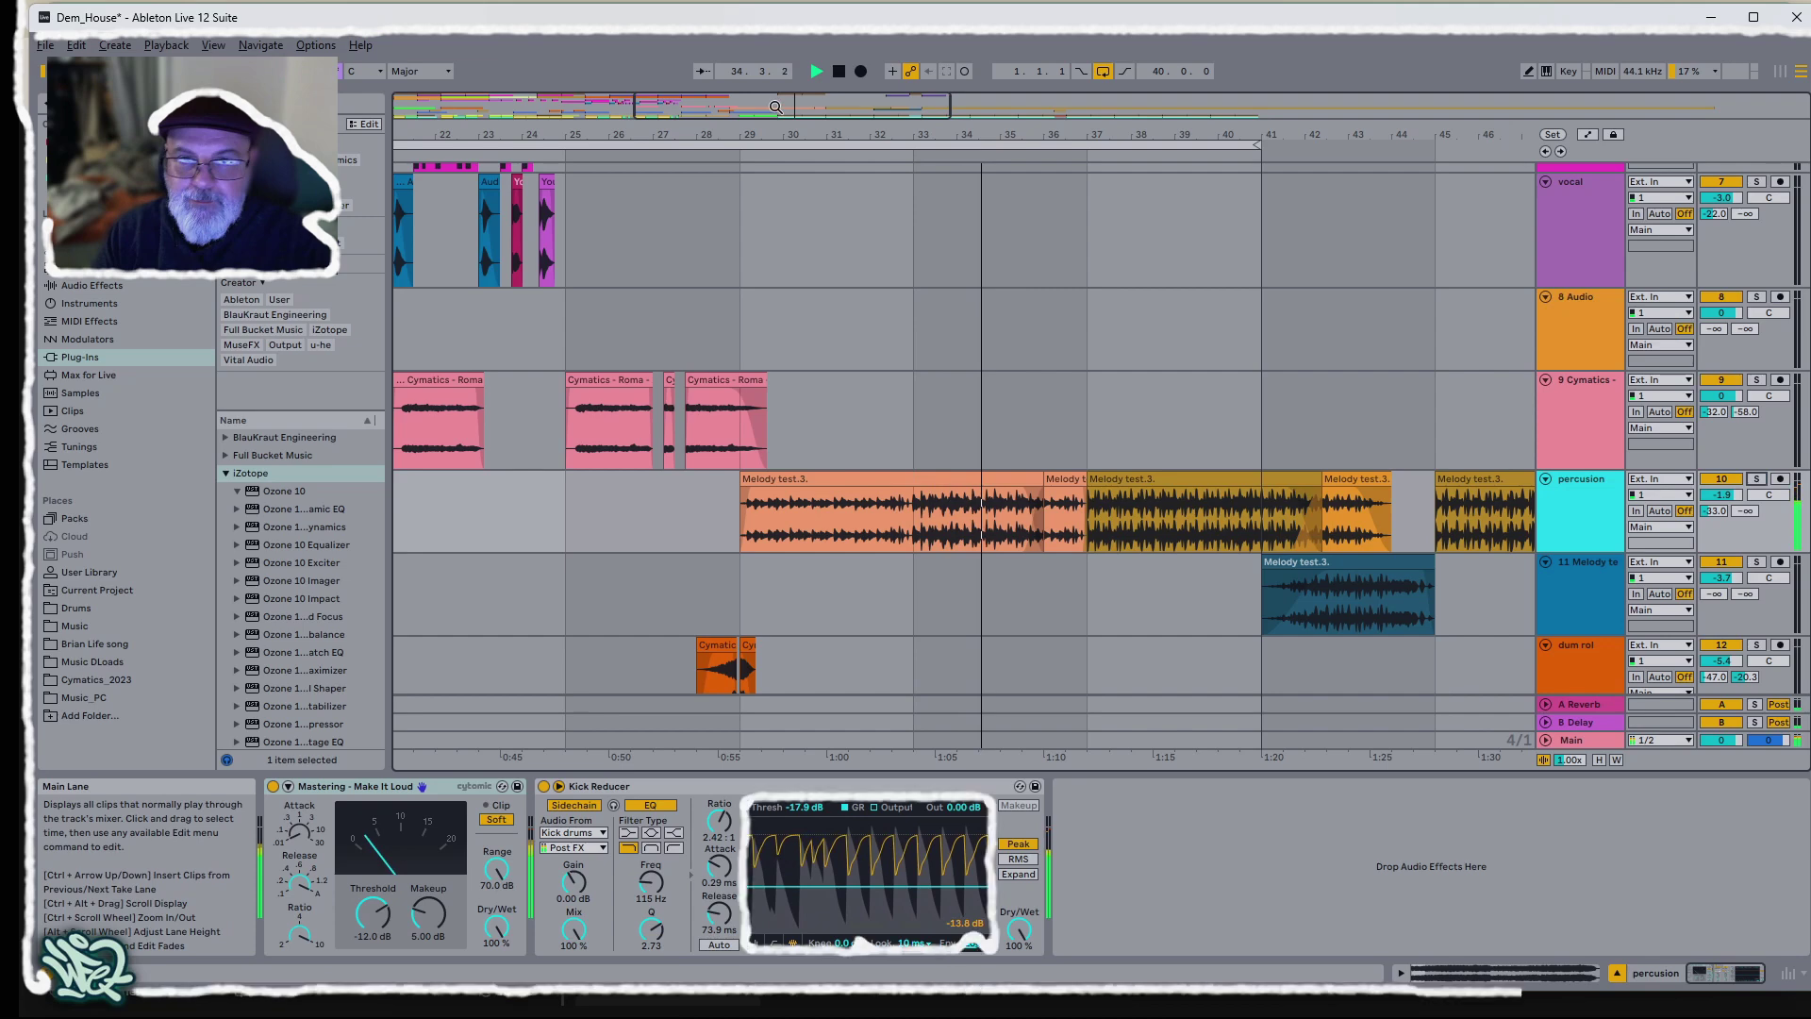
pyautogui.scroll(3, 936, 566)
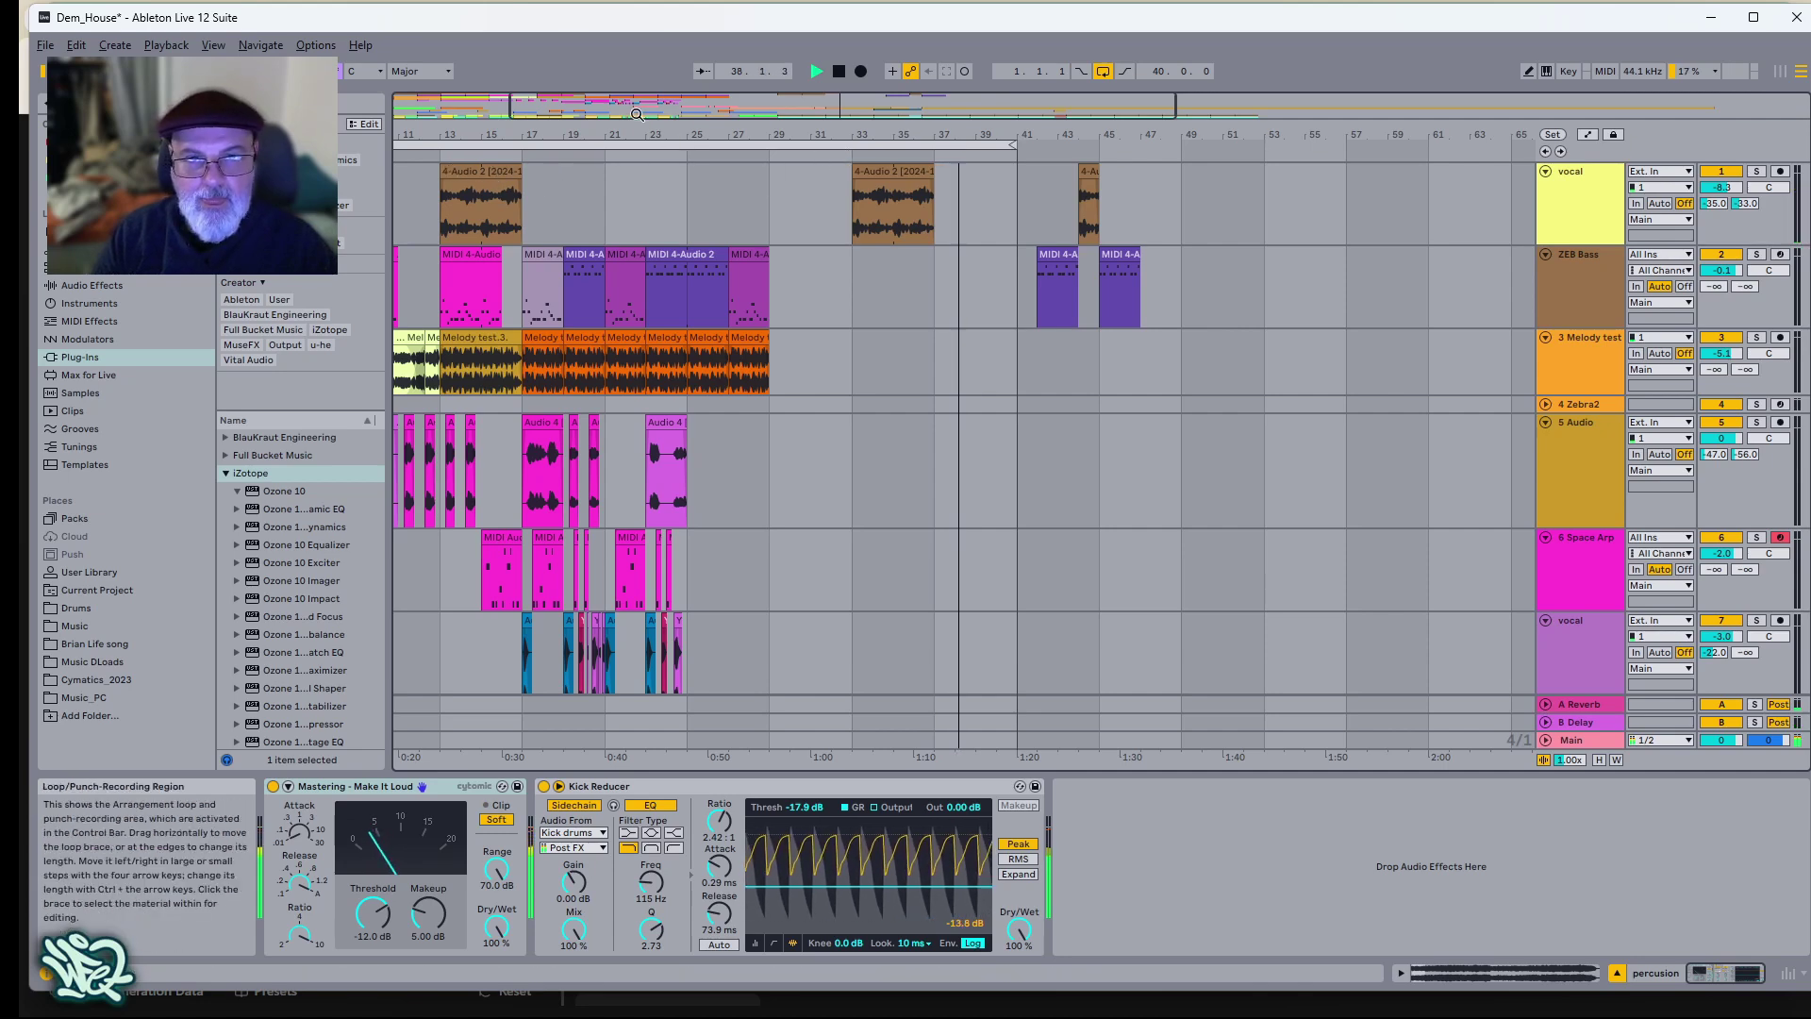
pyautogui.moveTo(889, 134); pyautogui.dragTo(1063, 80)
pyautogui.moveTo(768, 80); pyautogui.dragTo(1100, 134)
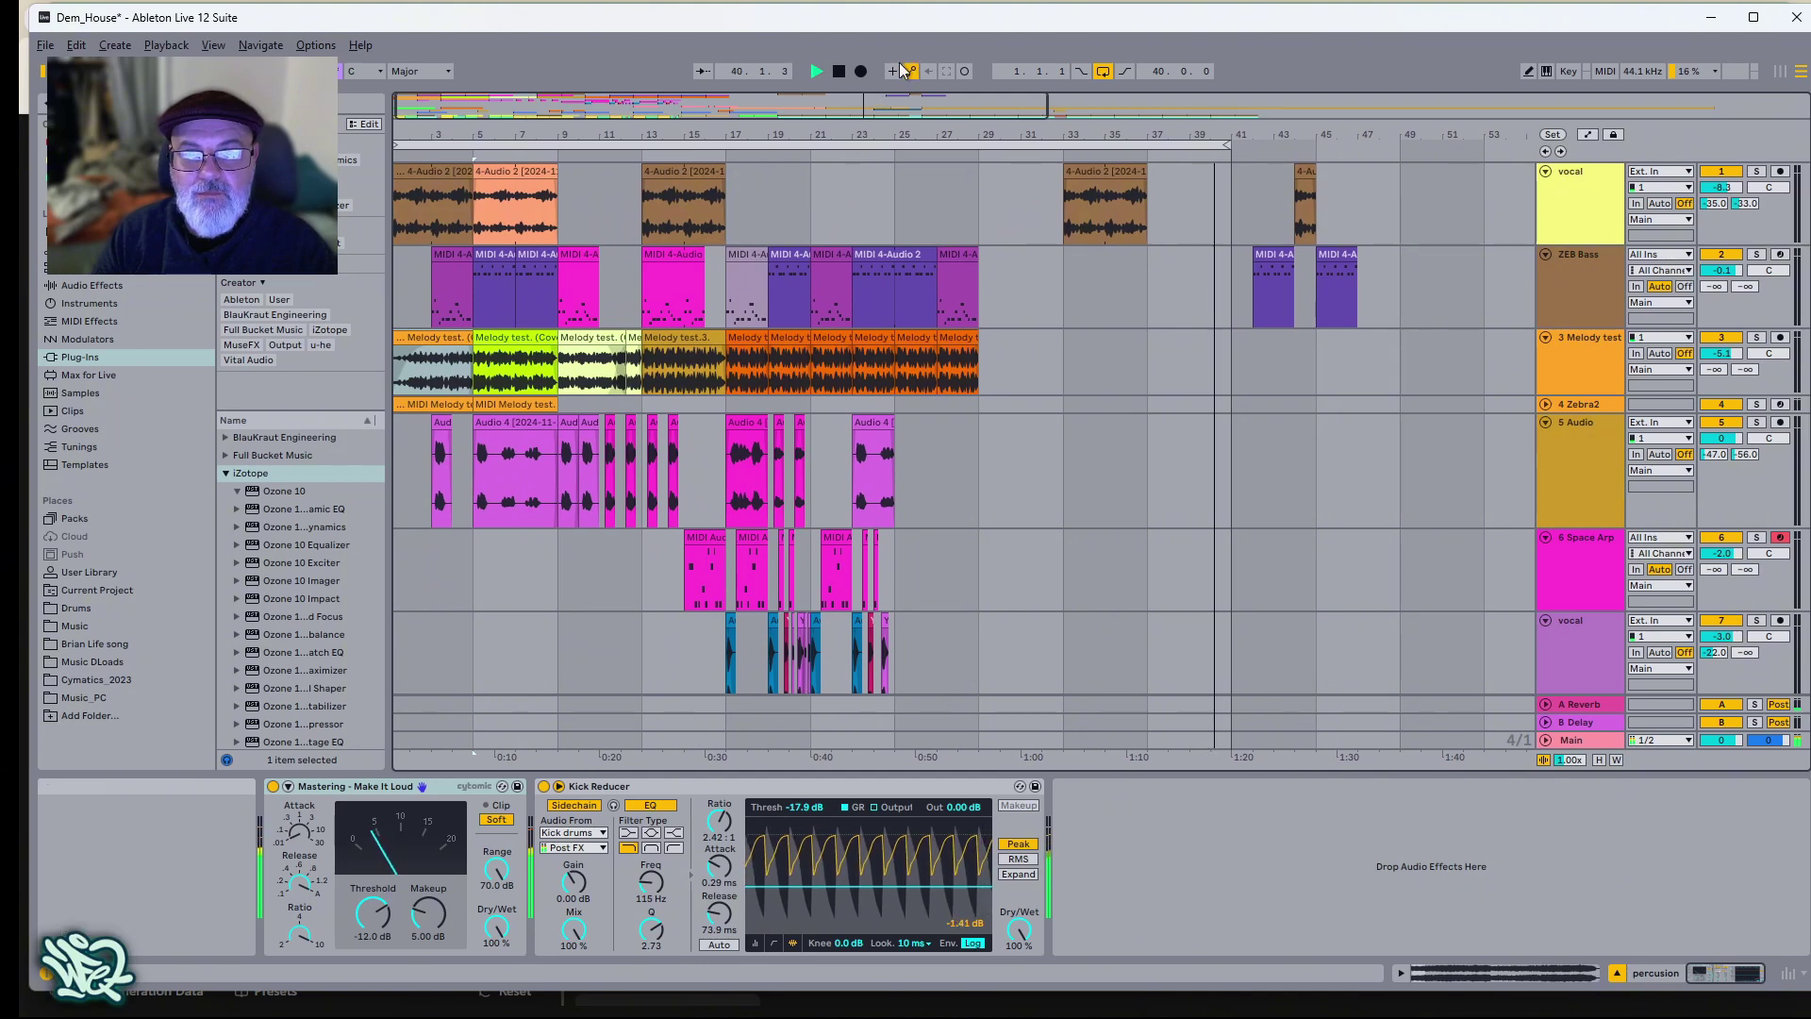
pyautogui.click(1760, 170)
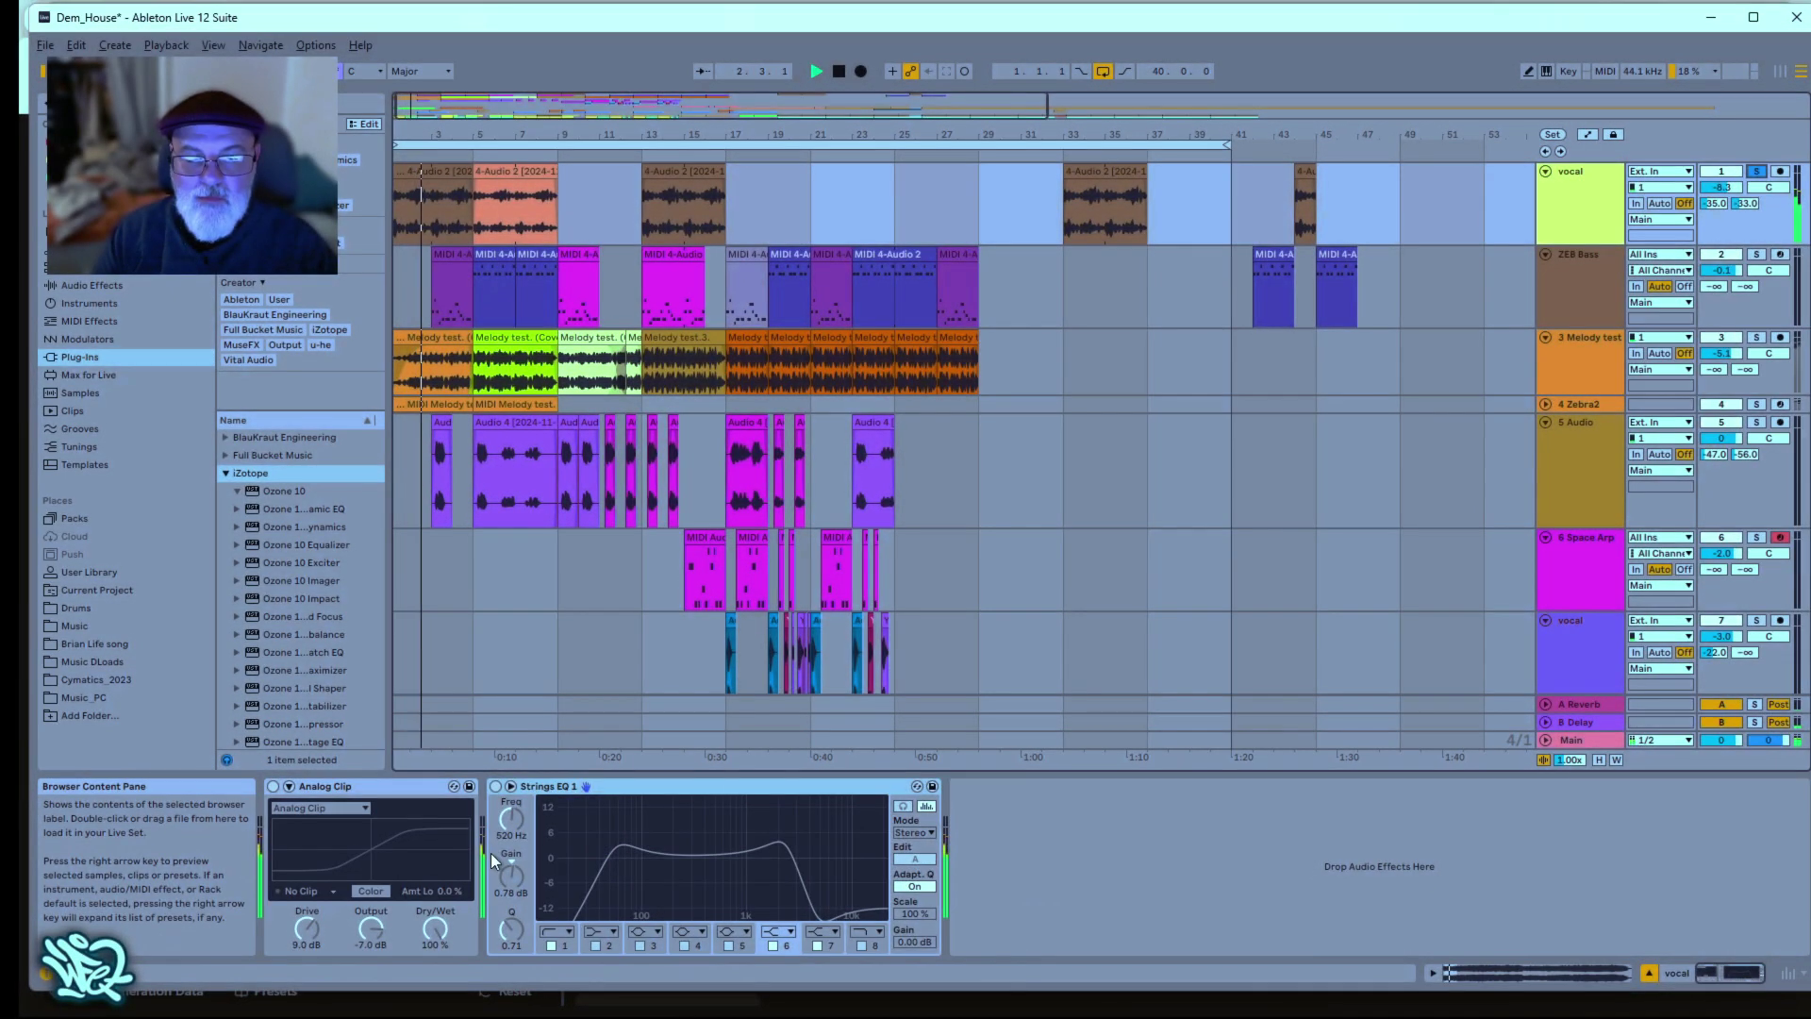
pyautogui.click(492, 786)
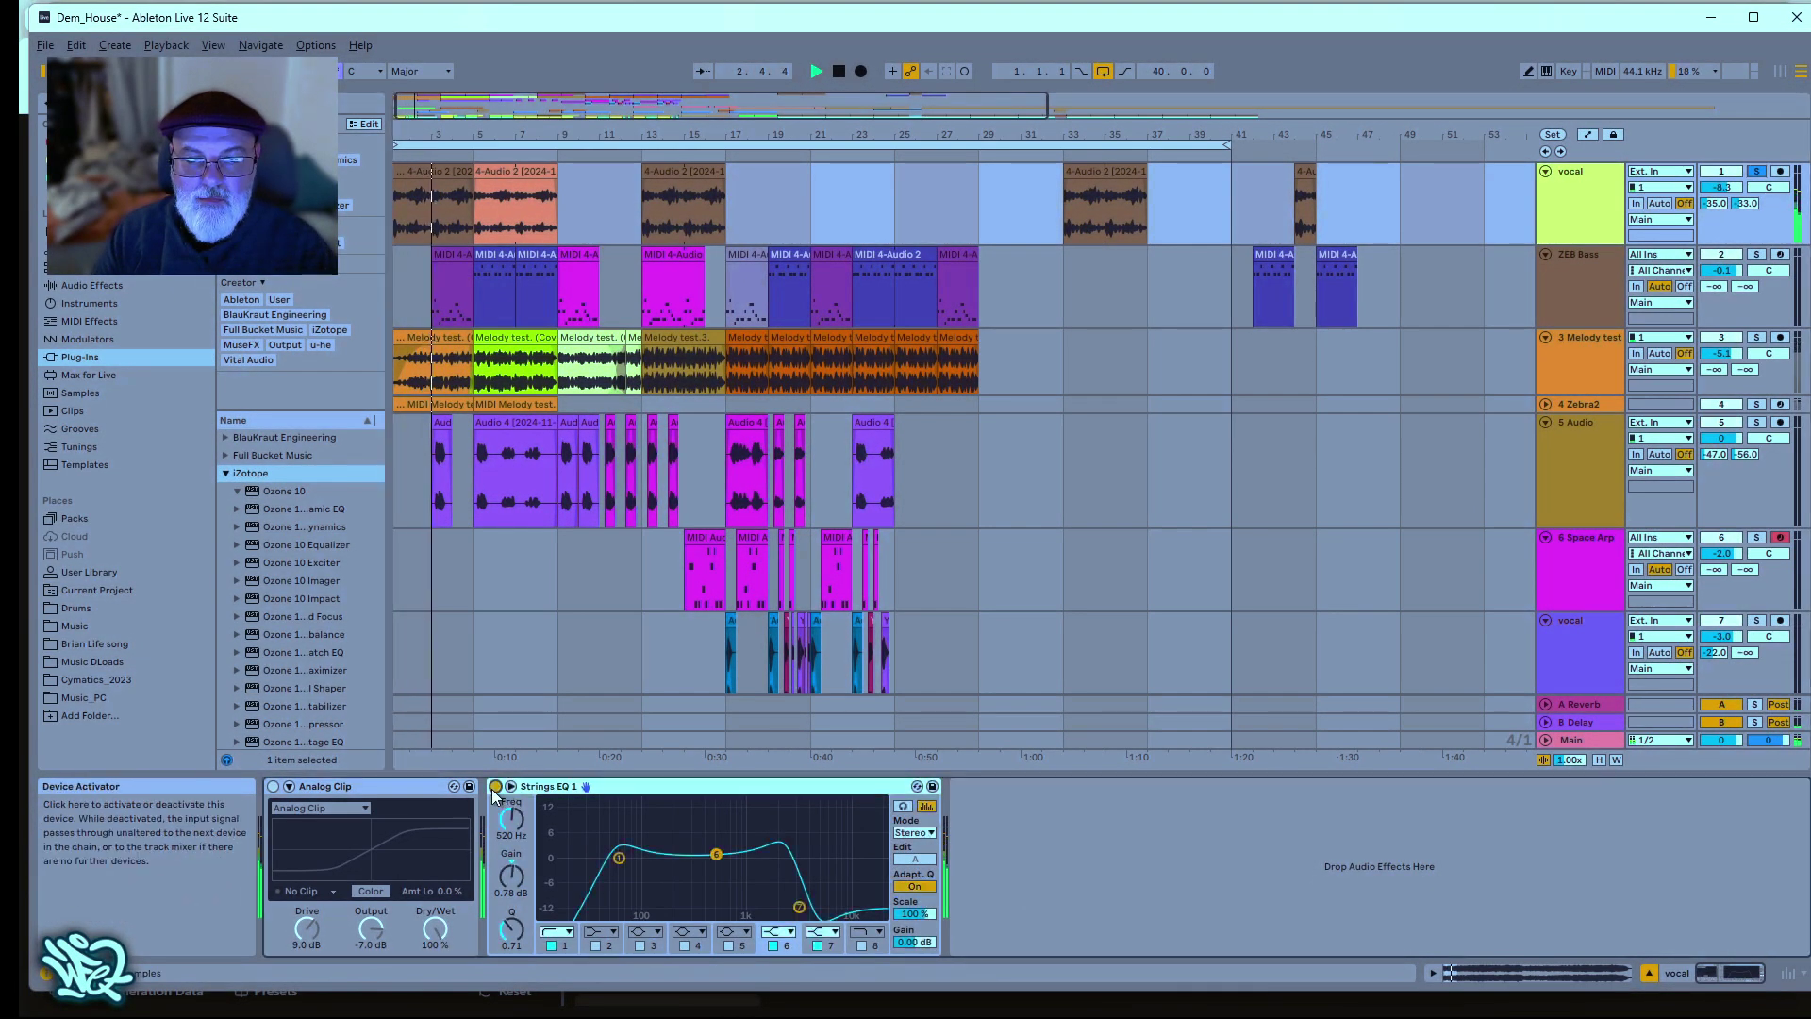
pyautogui.click(273, 786)
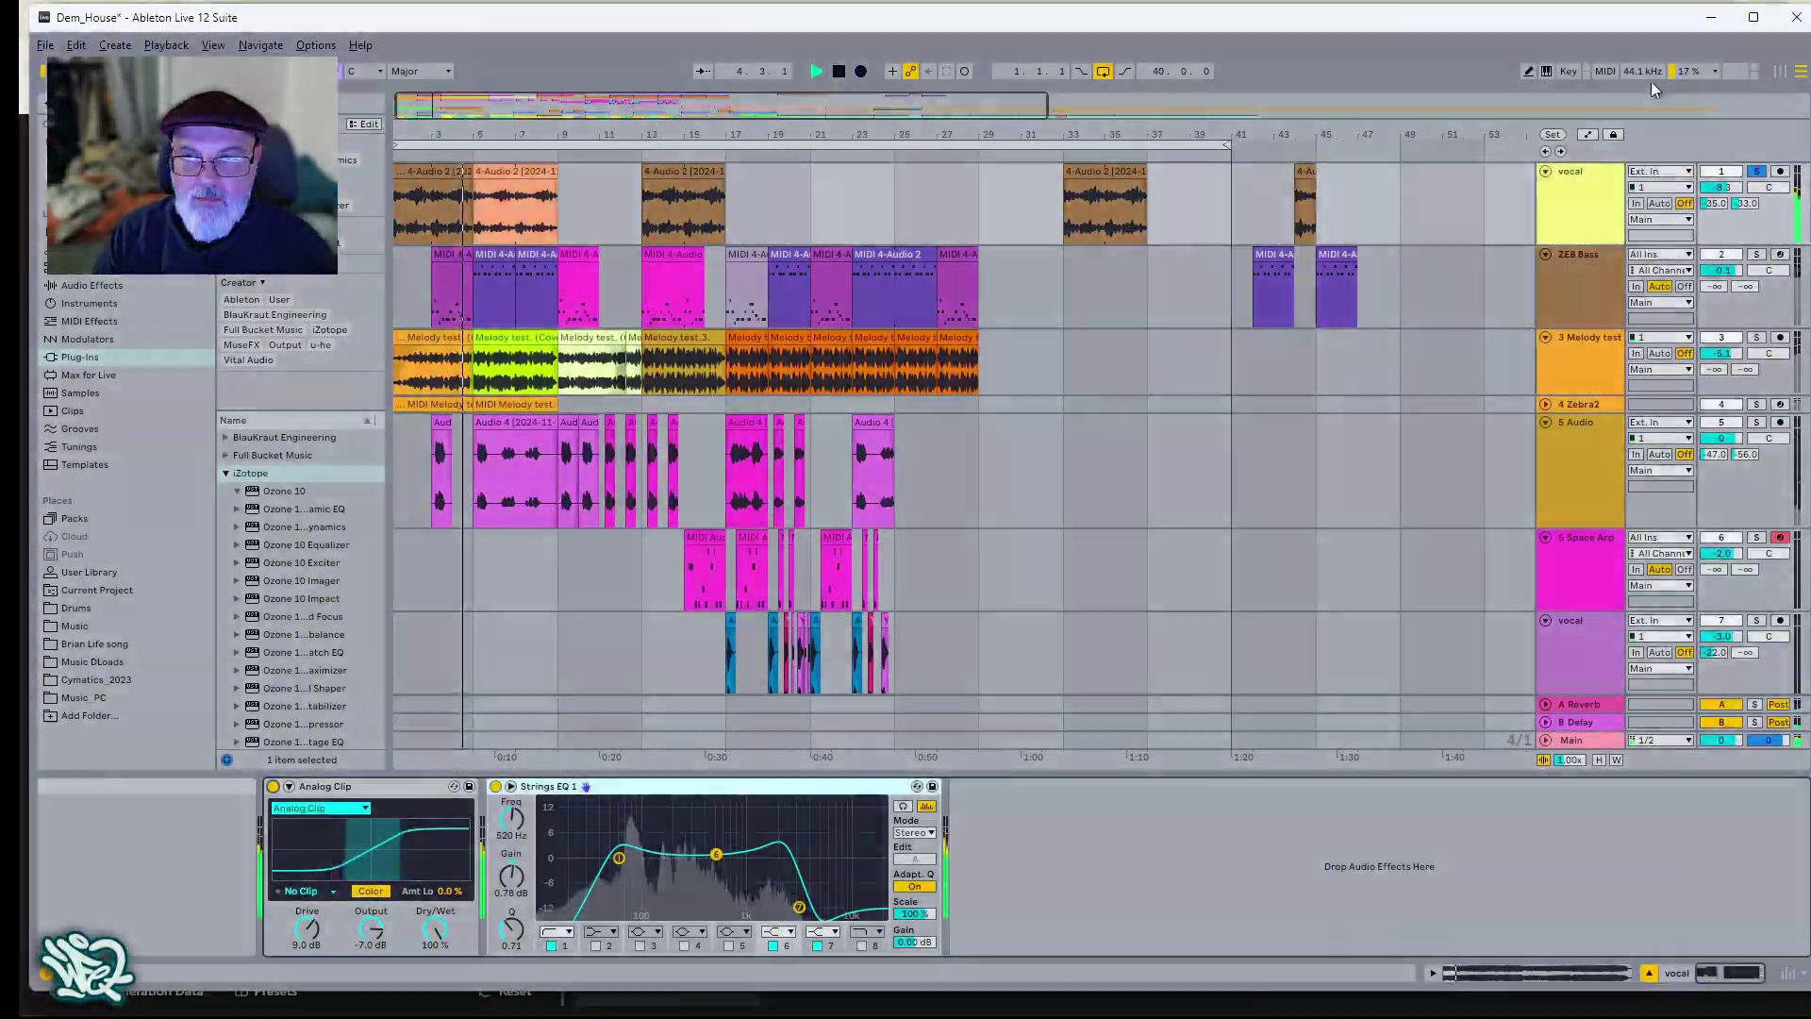
pyautogui.click(1756, 172)
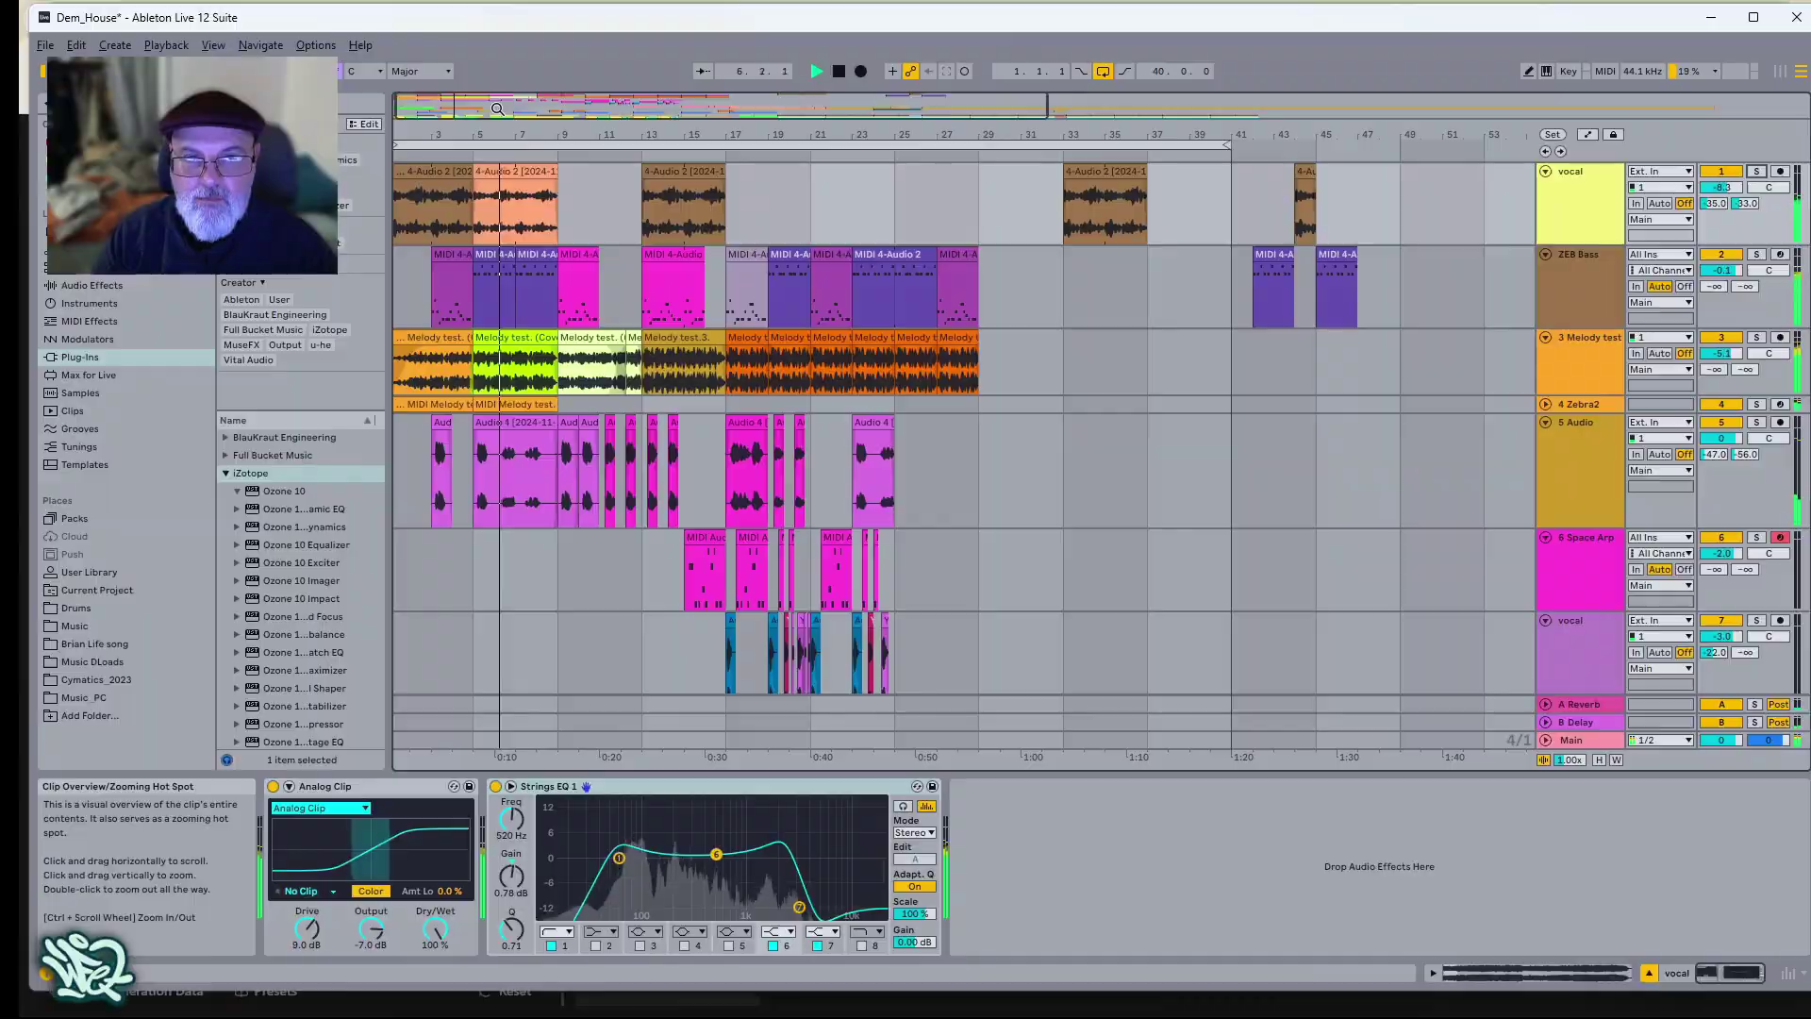
# Solo the Kick drums track and place the insert marker at the start of its bass clips at bar 33.
pyautogui.moveTo(496, 105); pyautogui.dragTo(496, 122)
pyautogui.scroll(-2, 624, 469)
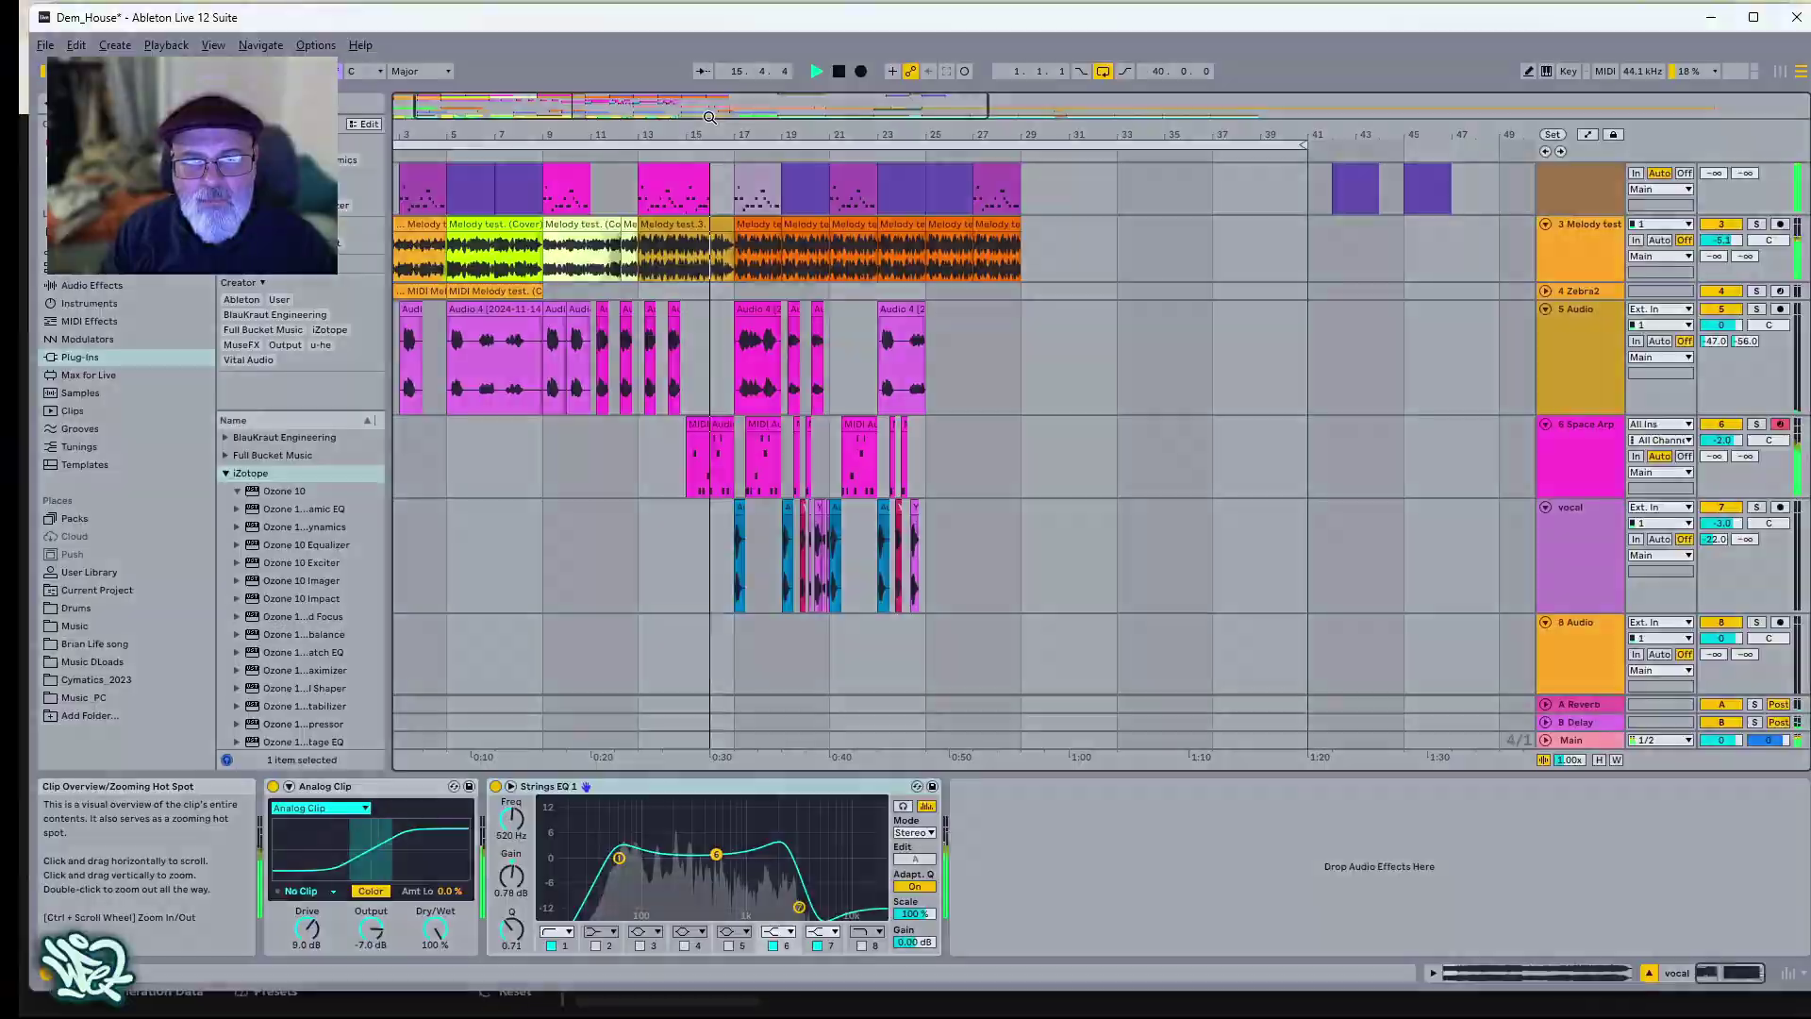
pyautogui.moveTo(708, 105)
pyautogui.mouseDown()
pyautogui.moveTo(707, 137)
pyautogui.moveTo(709, 118)
pyautogui.mouseUp()
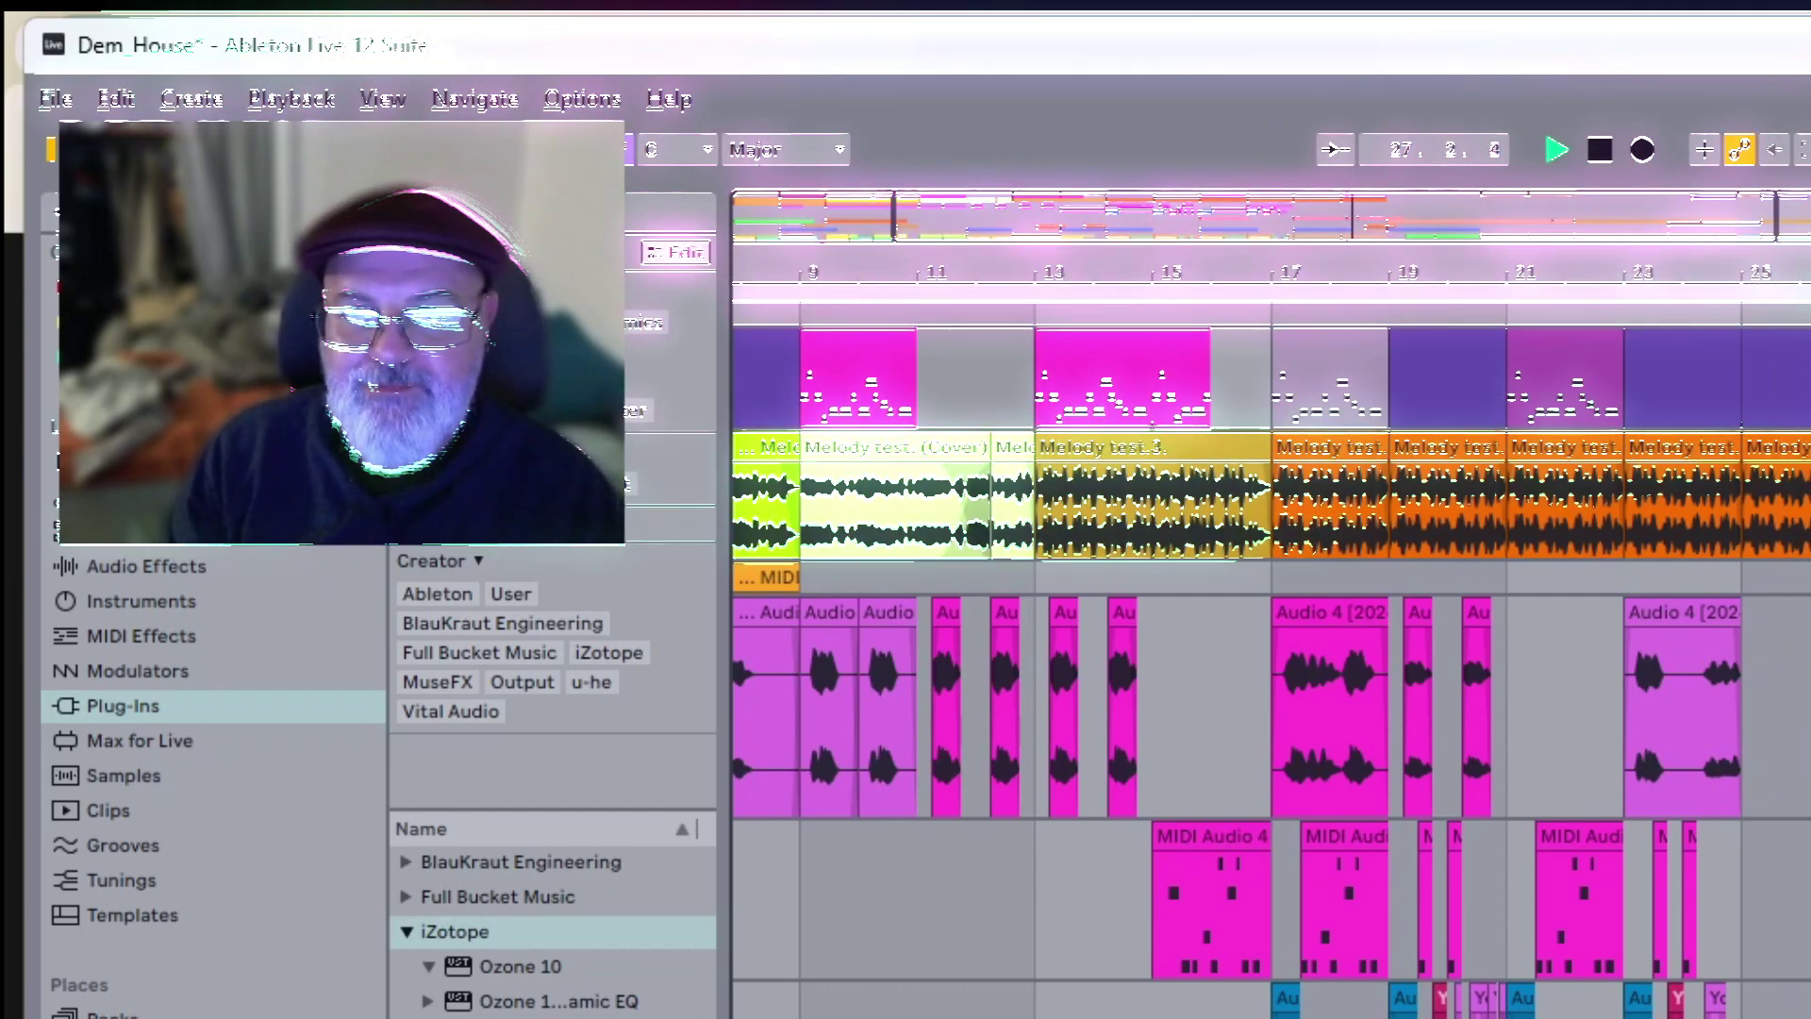
pyautogui.moveTo(1516, 236); pyautogui.dragTo(1678, 227)
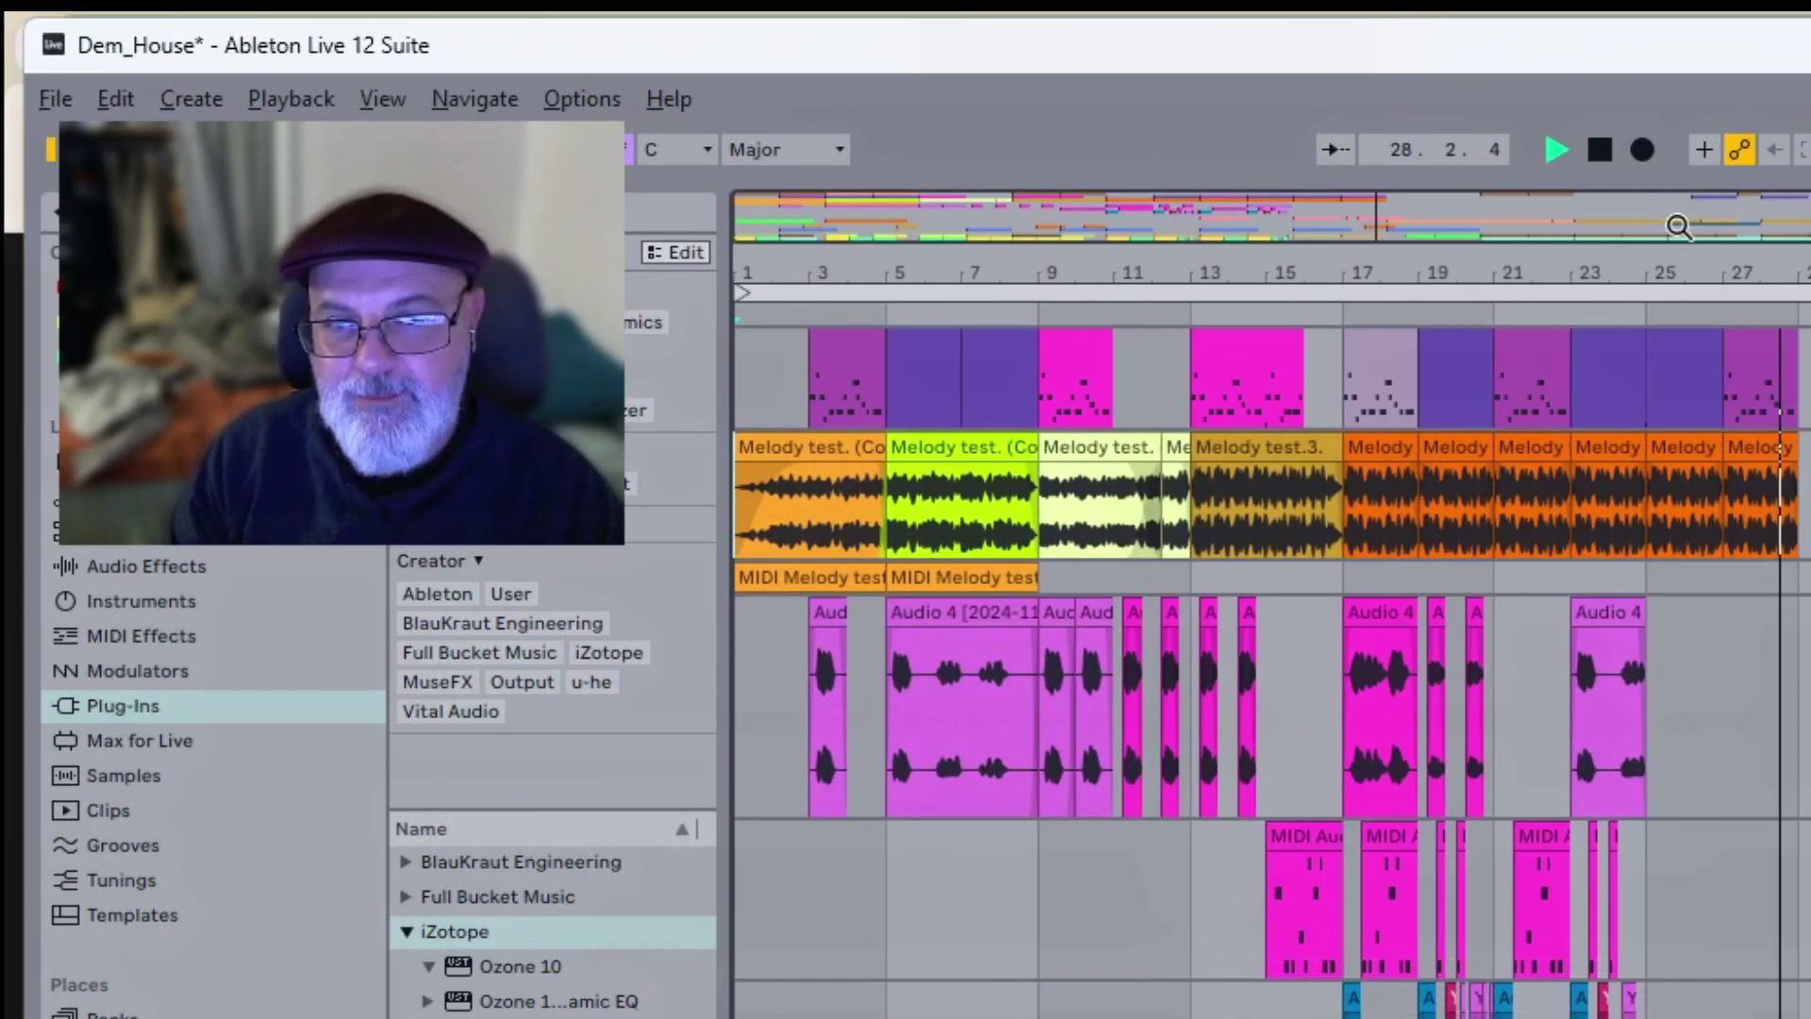
pyautogui.scroll(-3, 1671, 558)
pyautogui.scroll(-5, 1534, 835)
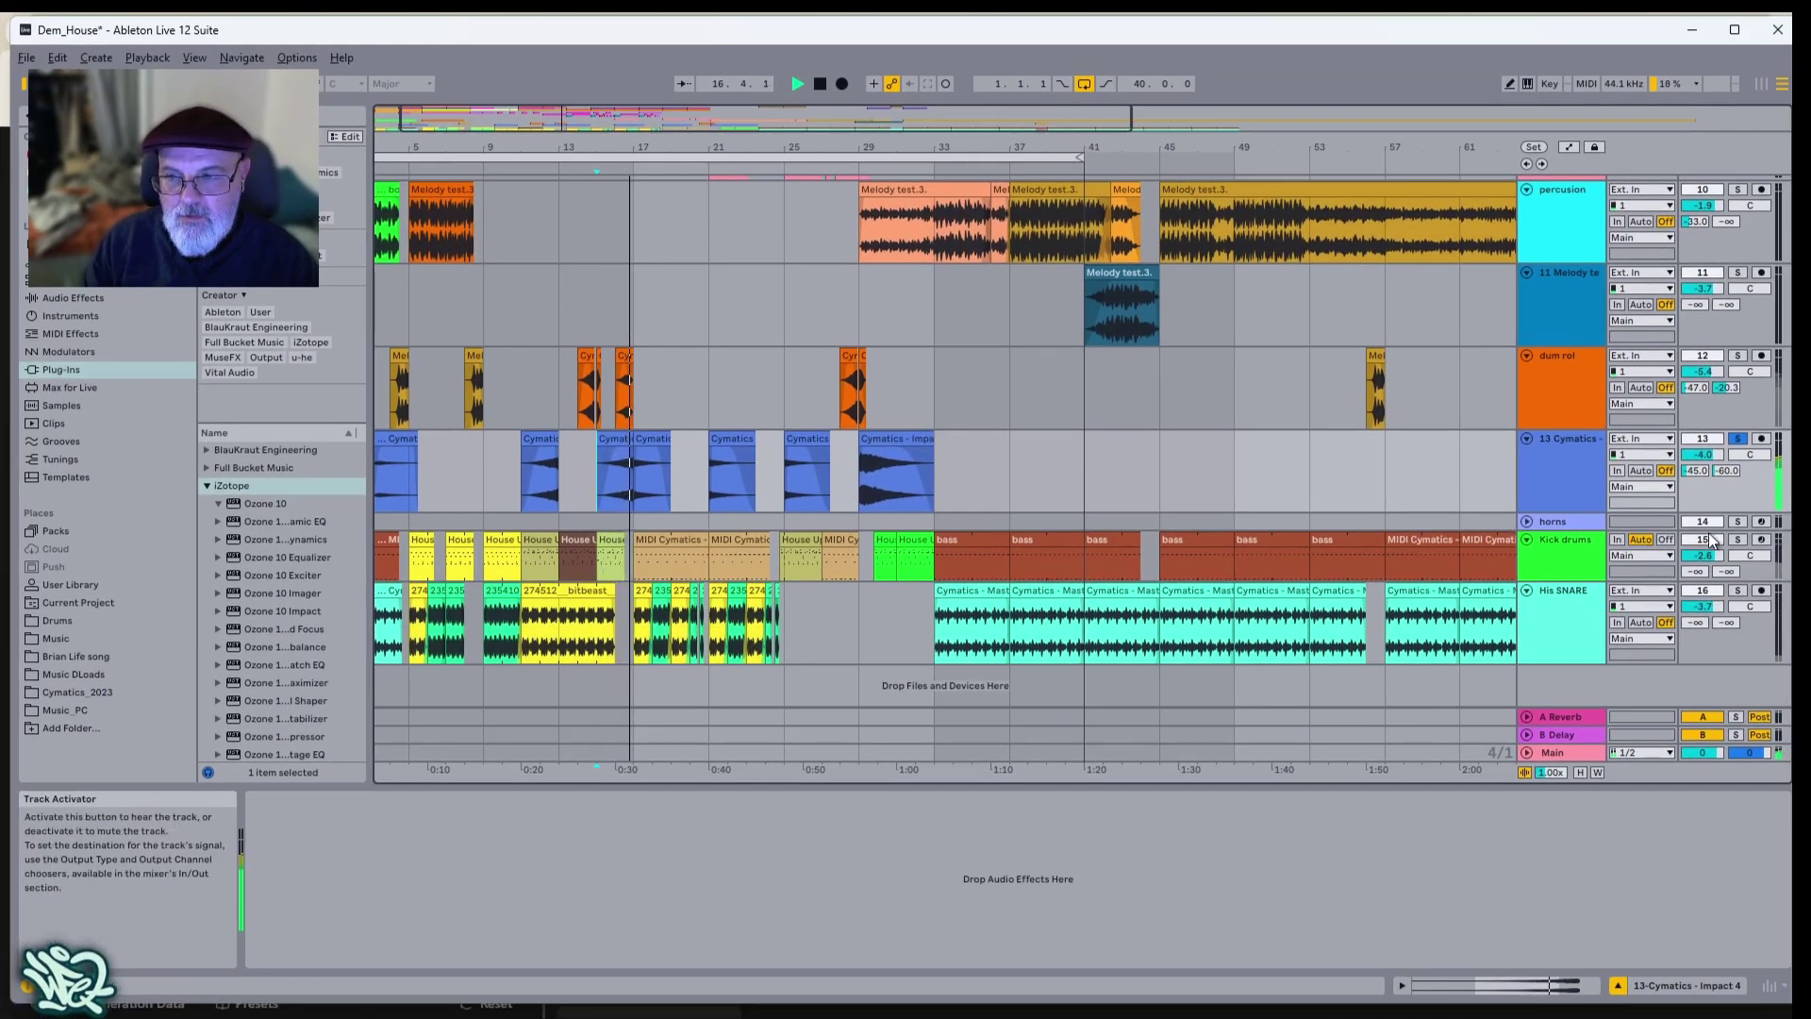
pyautogui.click(1734, 539)
pyautogui.click(939, 563)
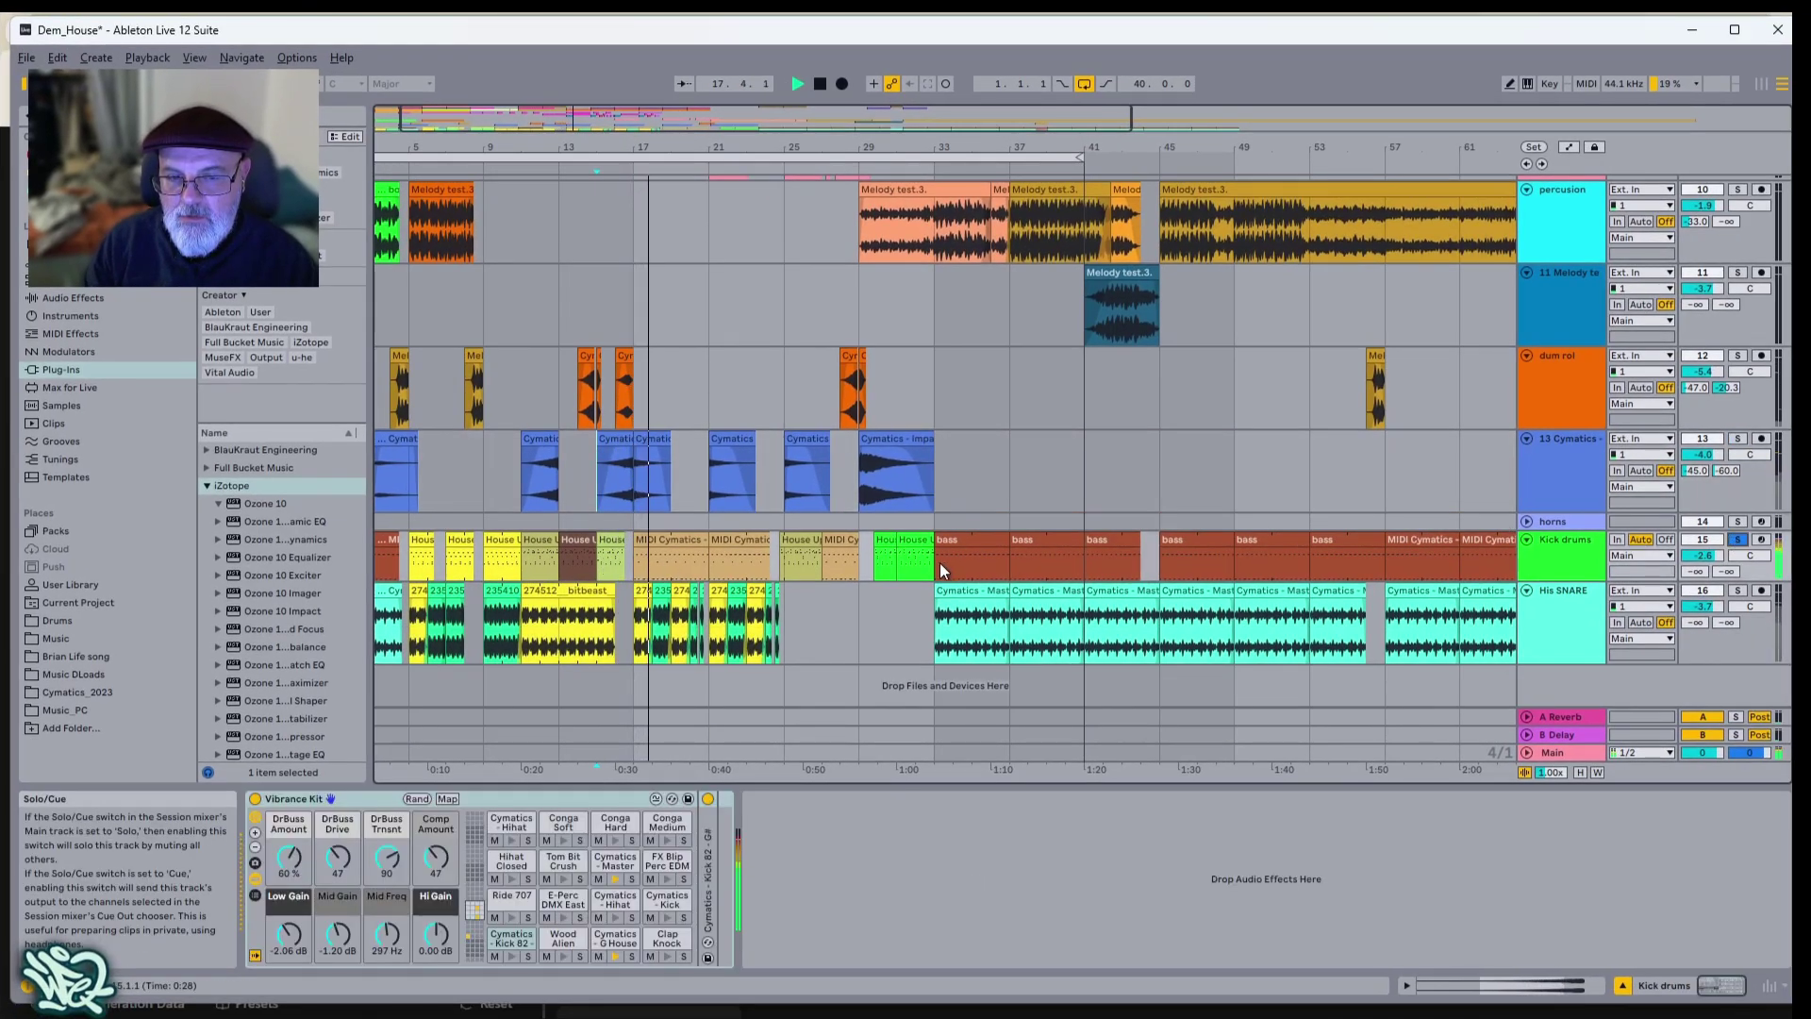
# Solo the His SNARE, 9 Cymatics and Space Arp tracks in turn during playback, and clear the solos.
pyautogui.click(1738, 591)
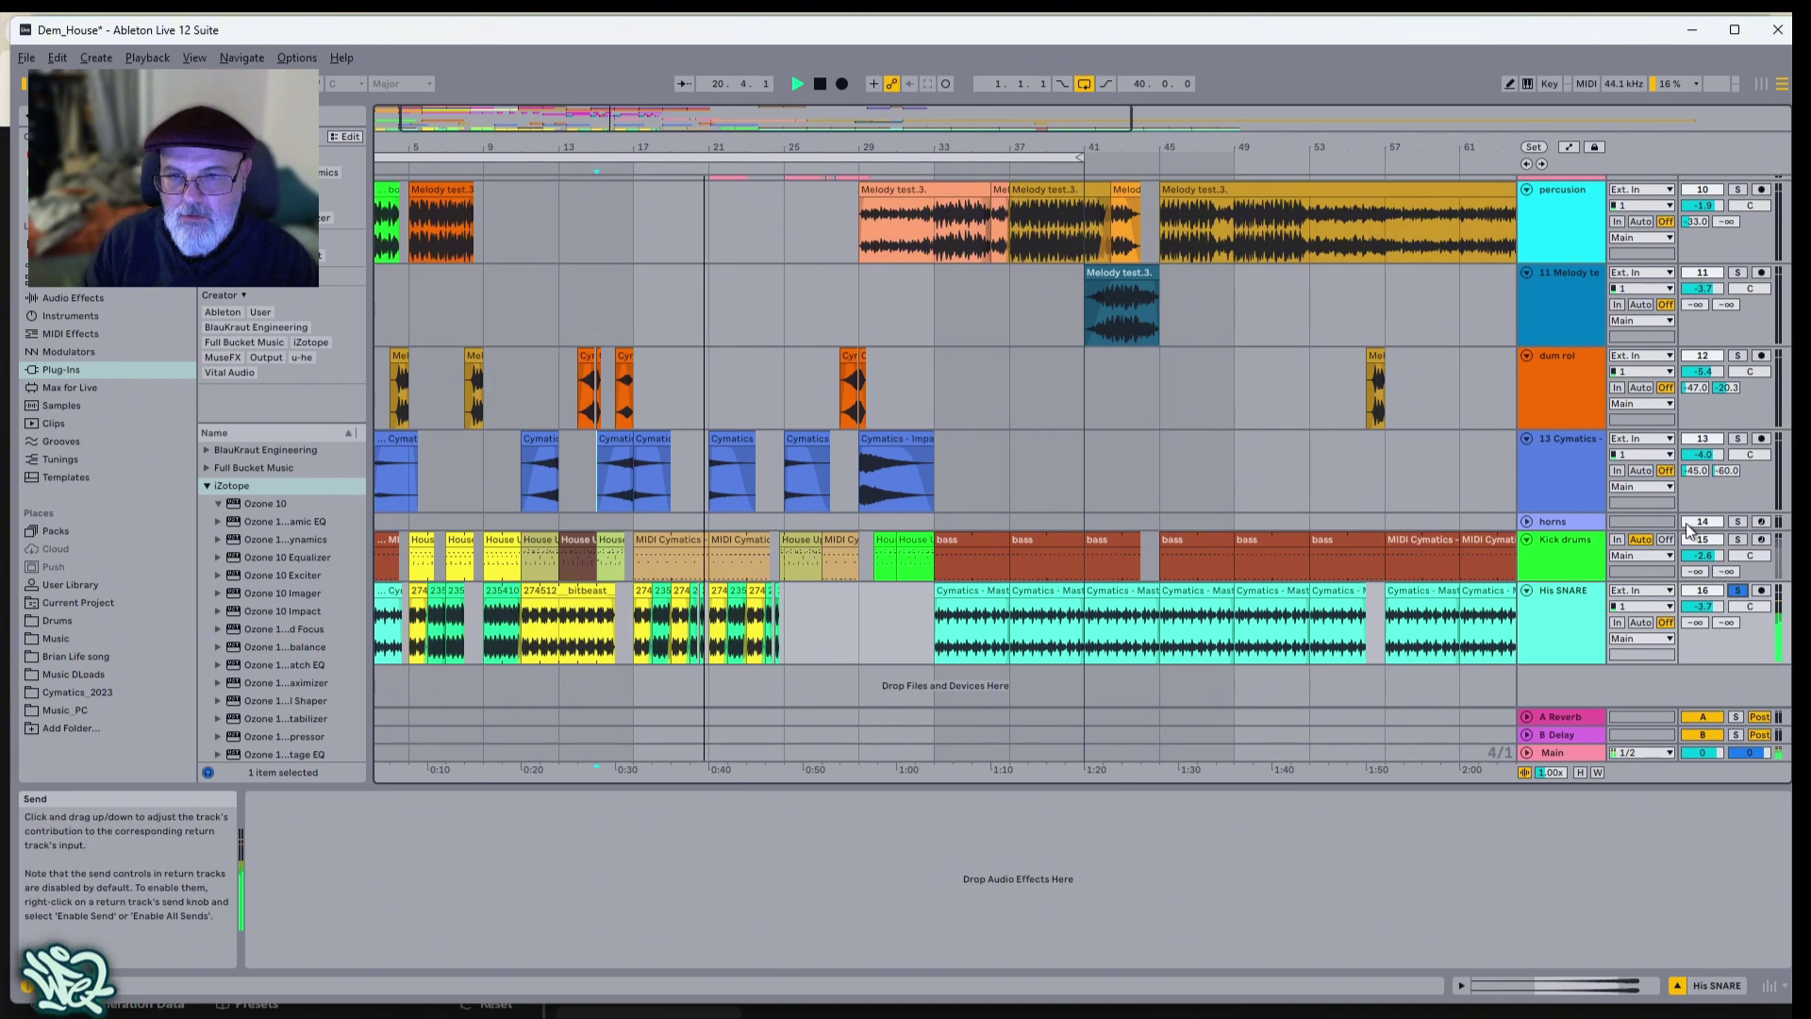
pyautogui.scroll(5, 1345, 473)
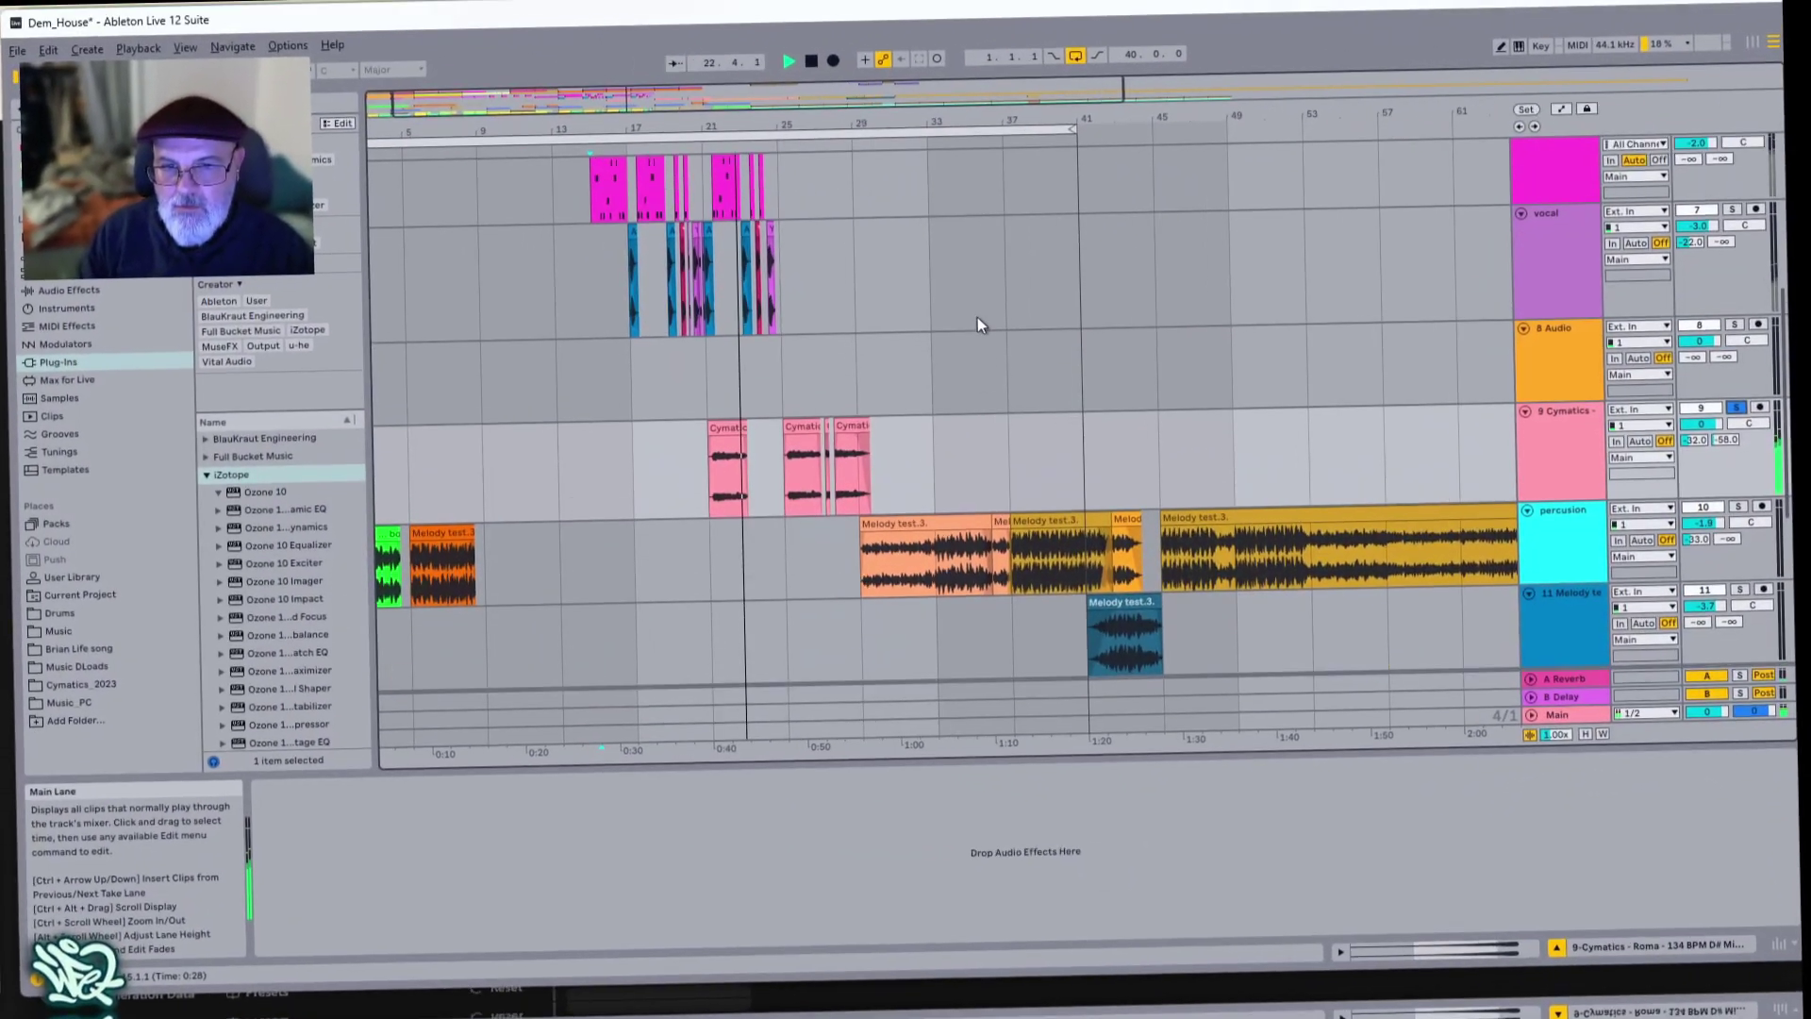
pyautogui.scroll(4, 977, 321)
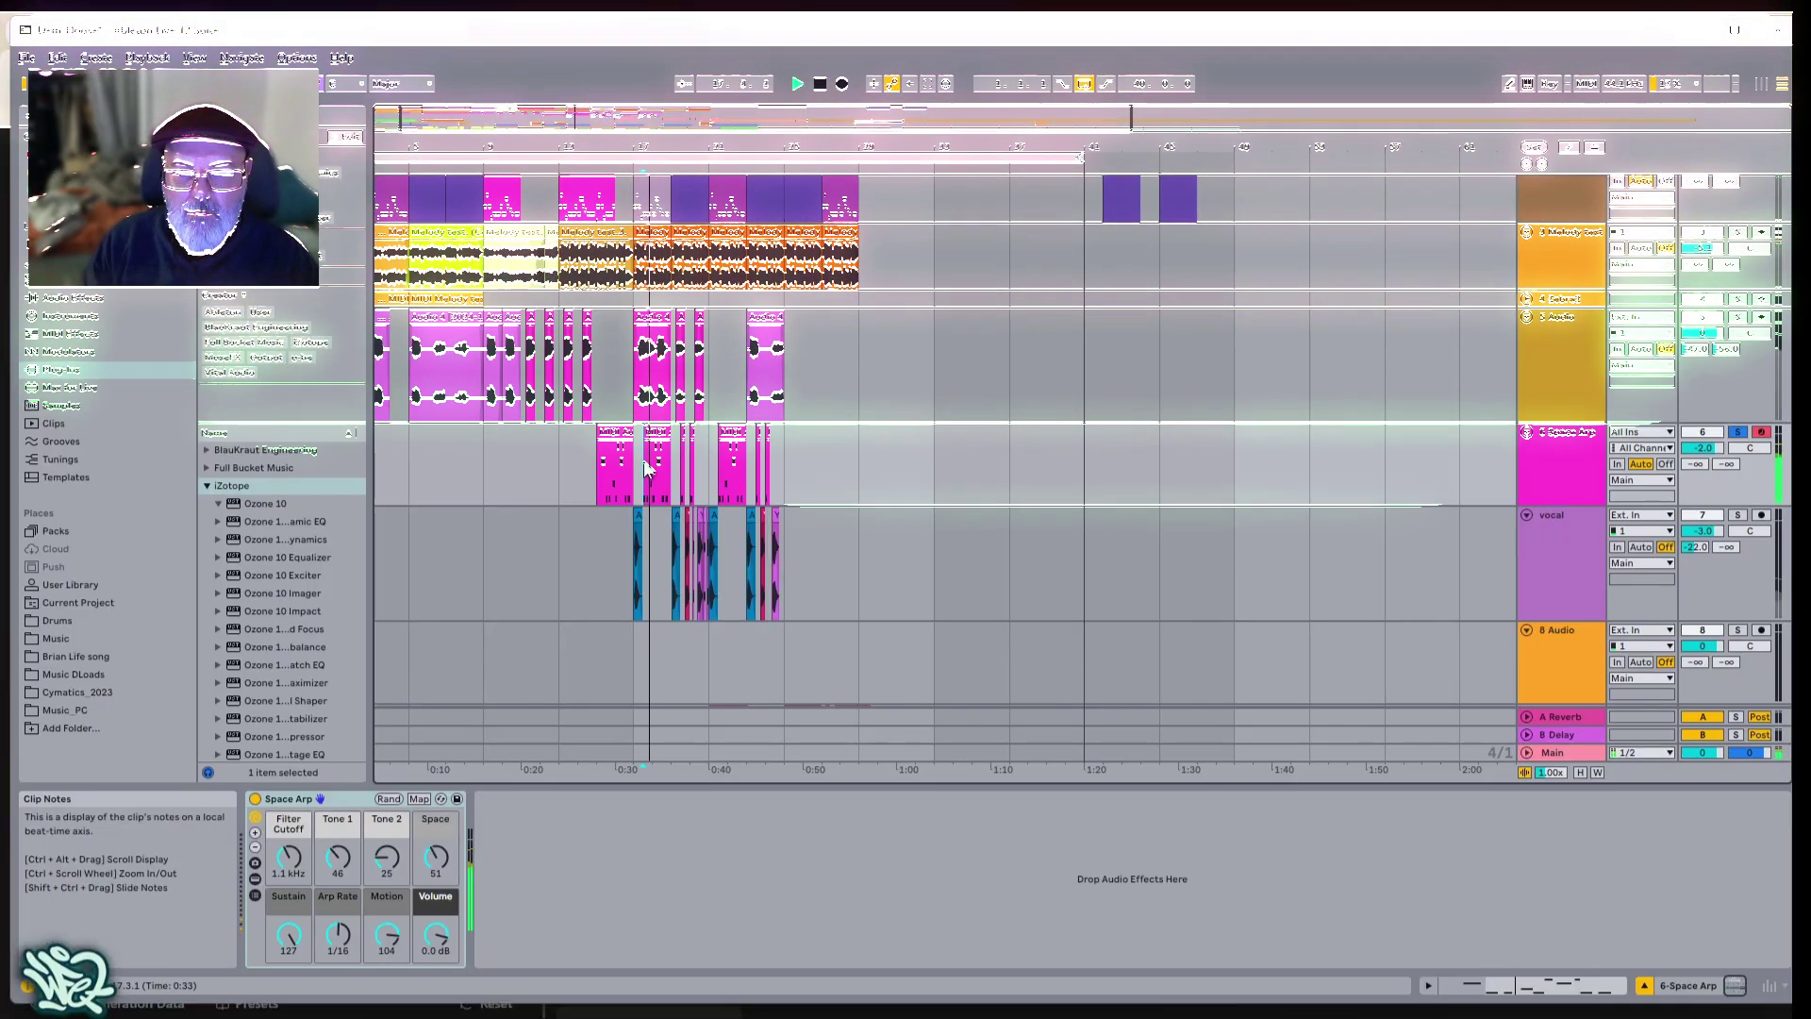
pyautogui.scroll(1, 652, 460)
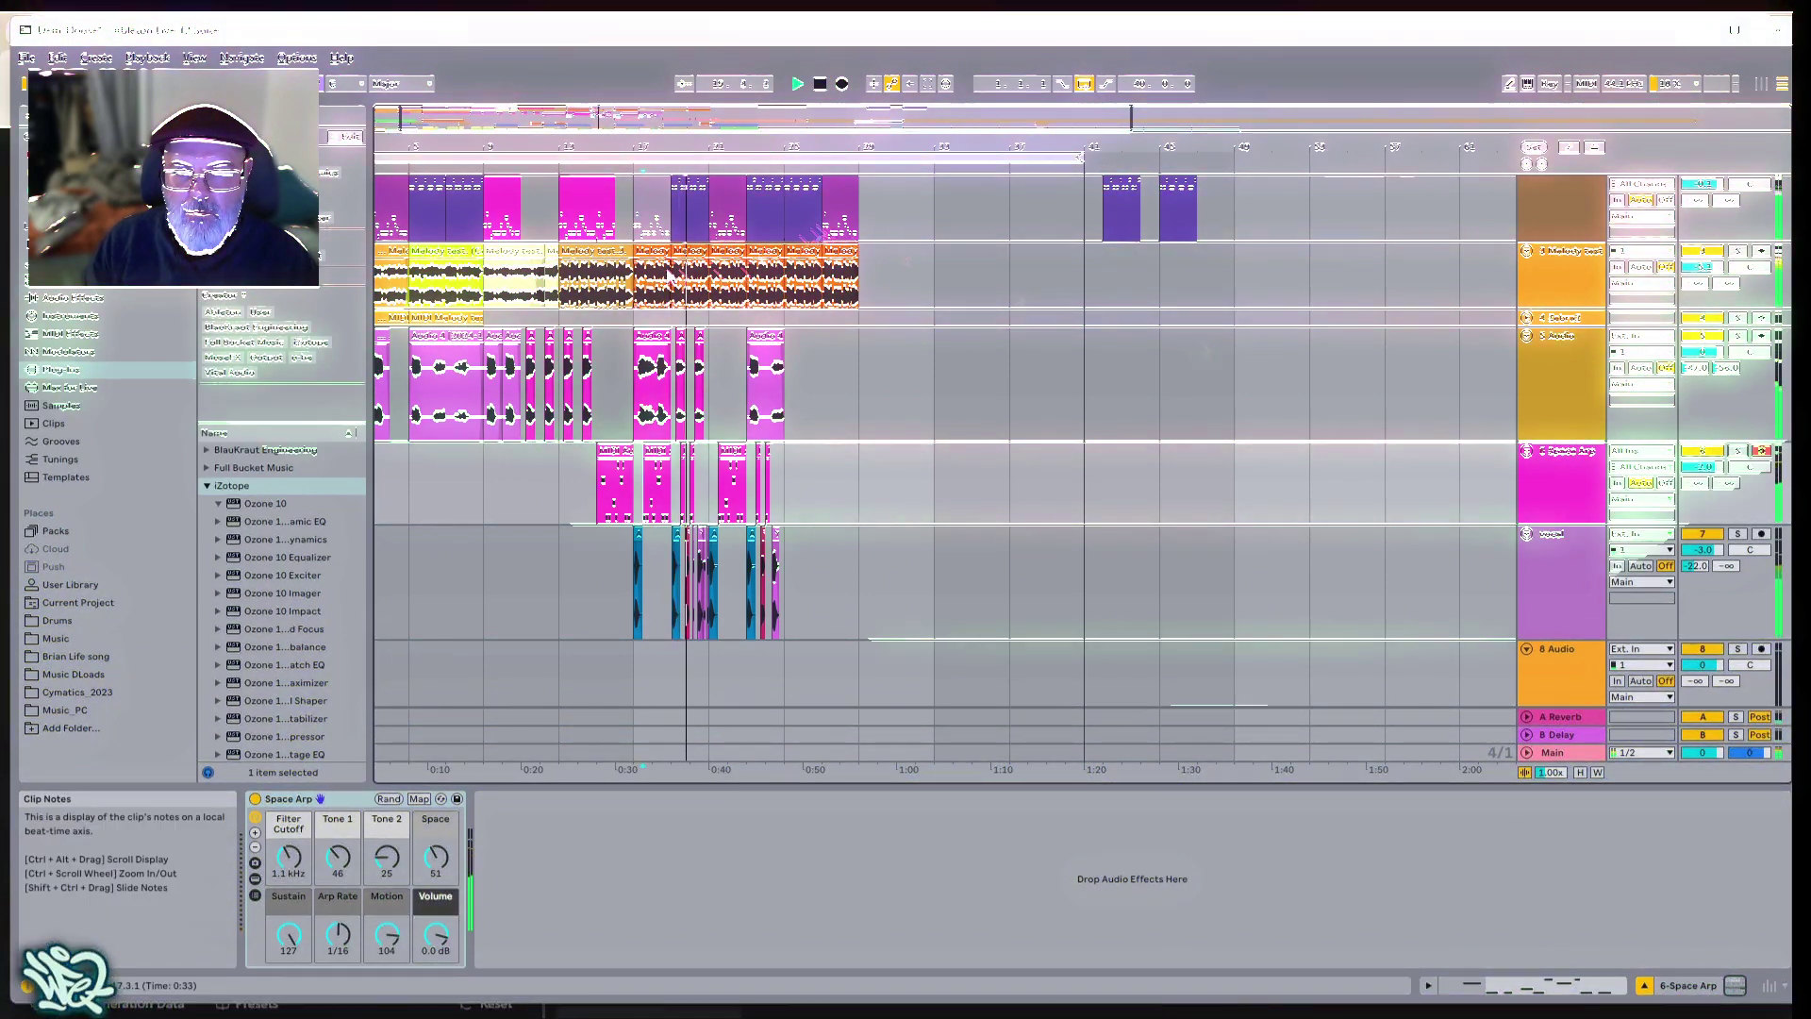
# Show the devices of the 3 Melody test track and the ZEB Bass track by selecting their clips at bar 17.
pyautogui.click(649, 264)
pyautogui.scroll(4, 650, 267)
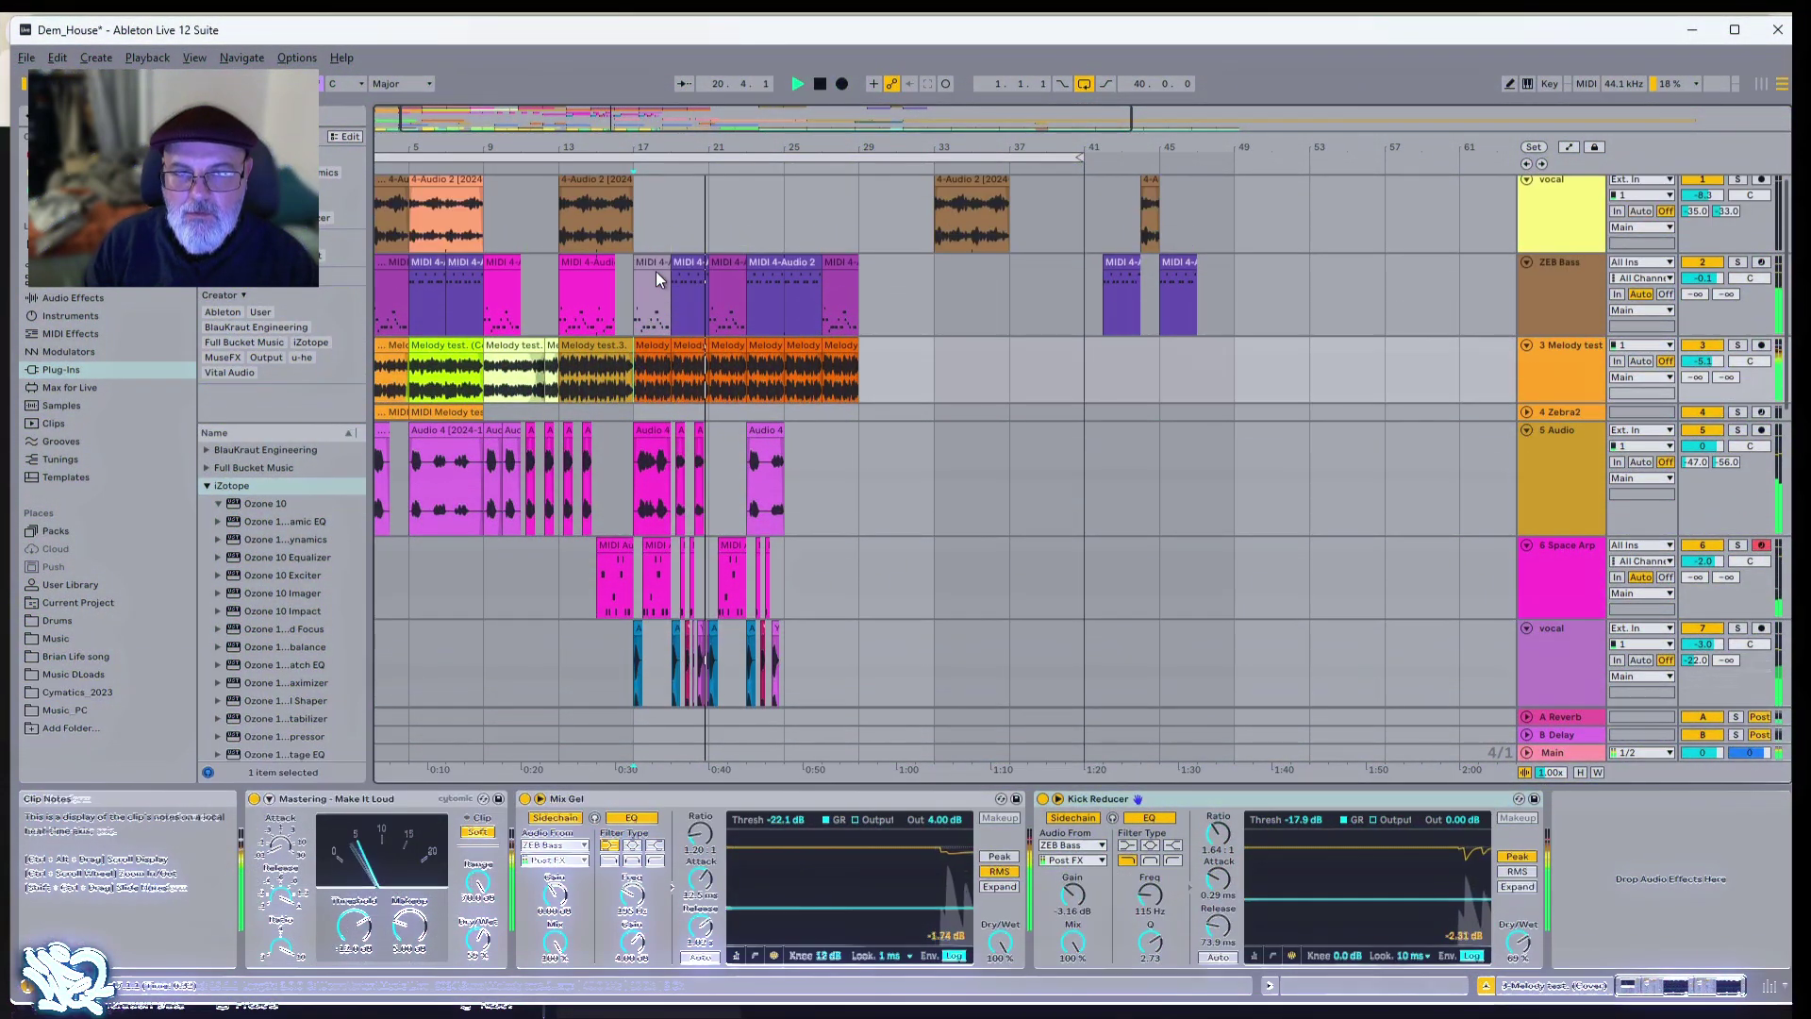
pyautogui.click(642, 281)
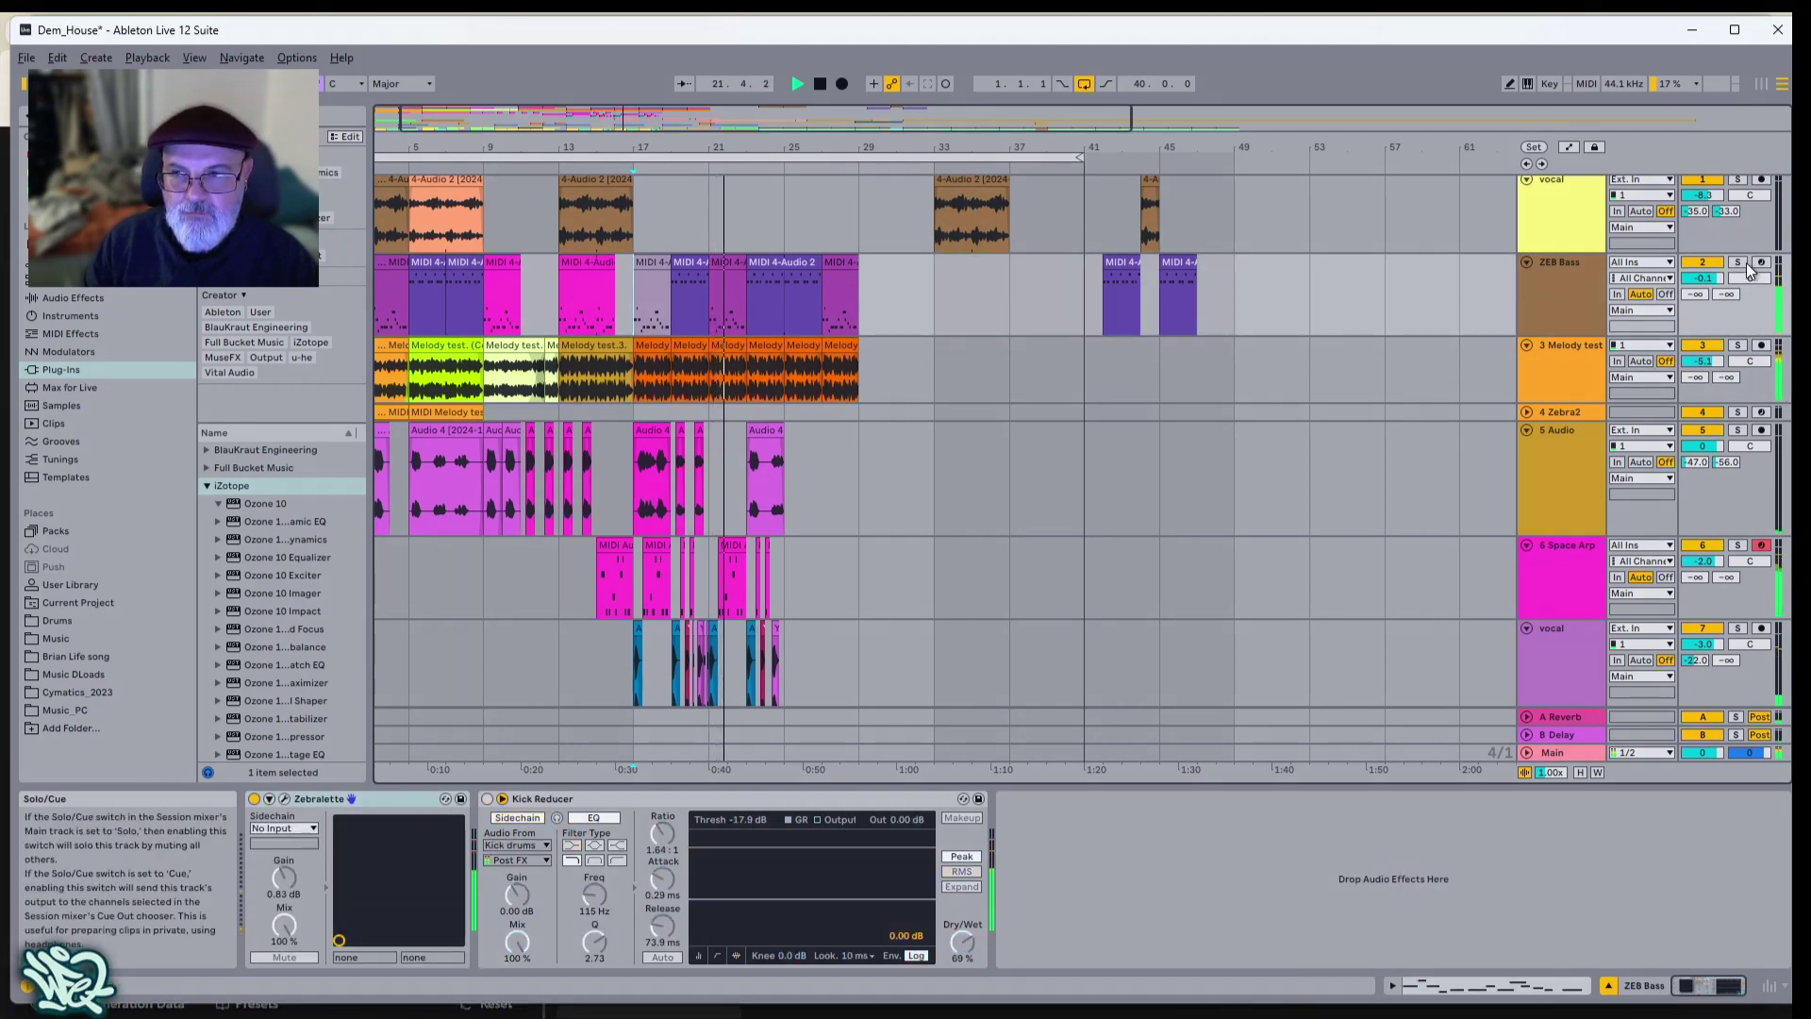
# Solo the ZEB Bass track to hear its clips from bar 17, and clear the solo to replay the full mix.
pyautogui.click(633, 298)
pyautogui.press('space')
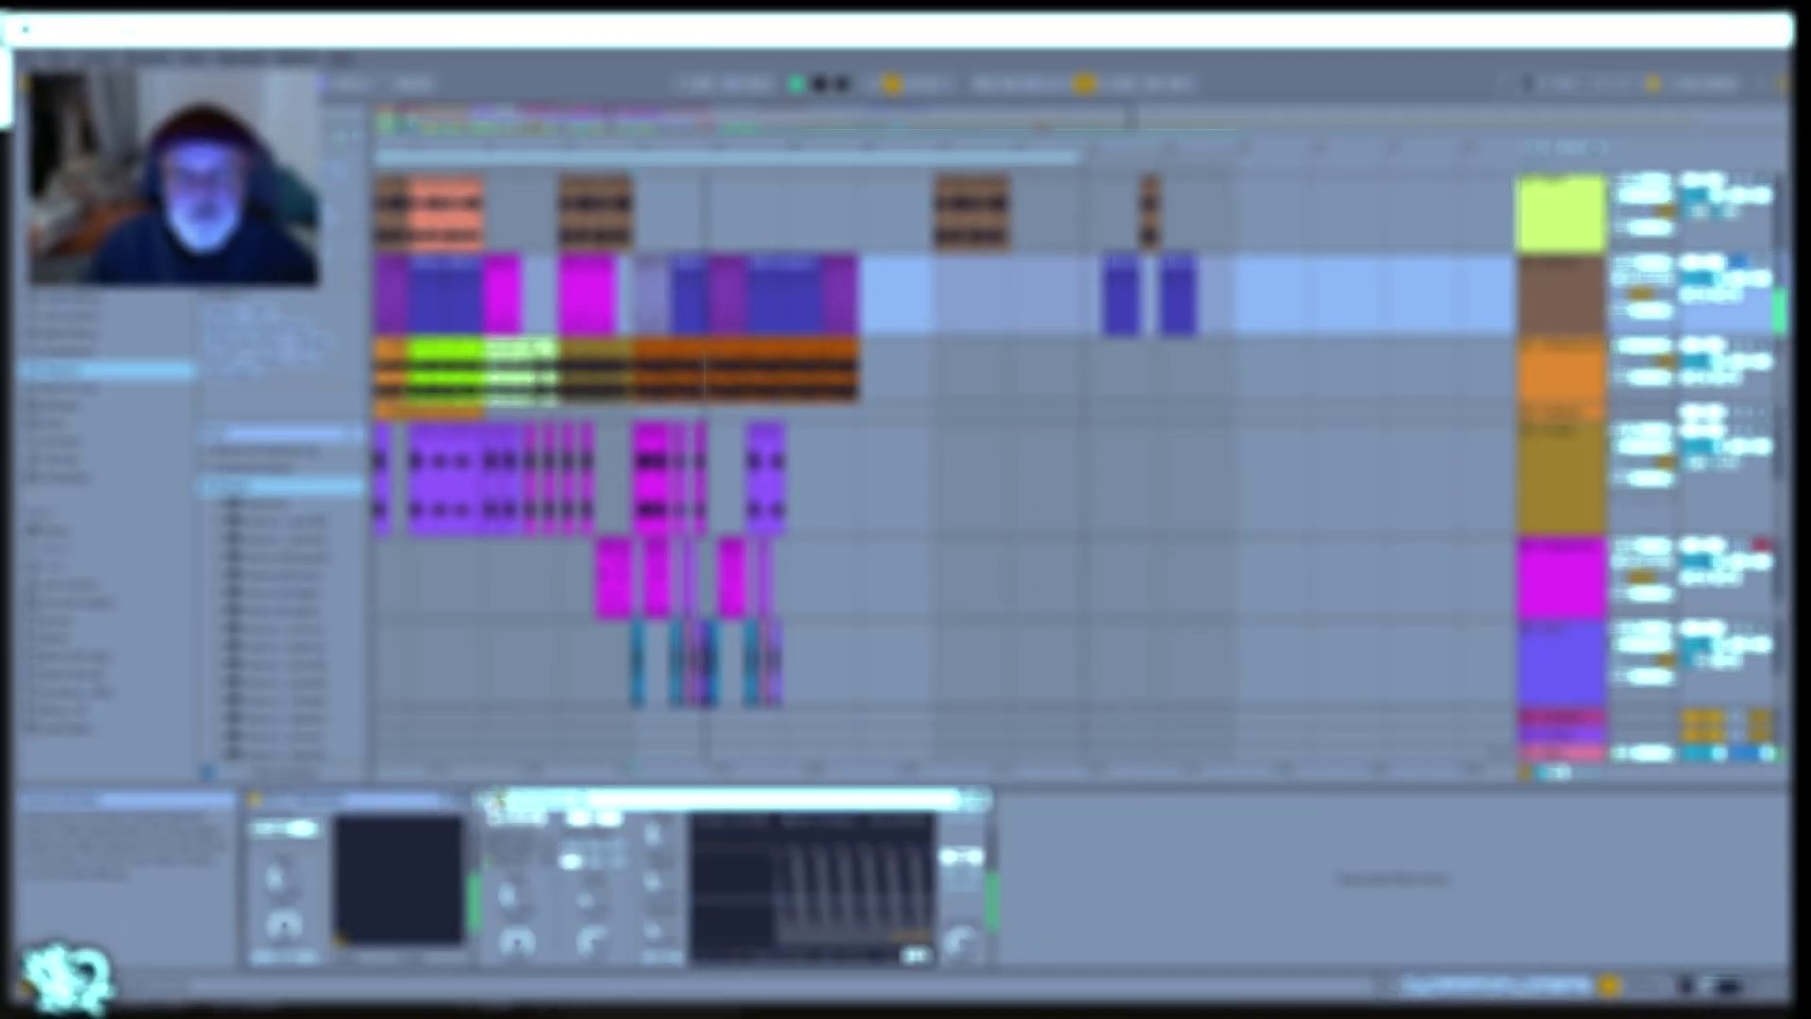
pyautogui.click(638, 285)
pyautogui.press('space')
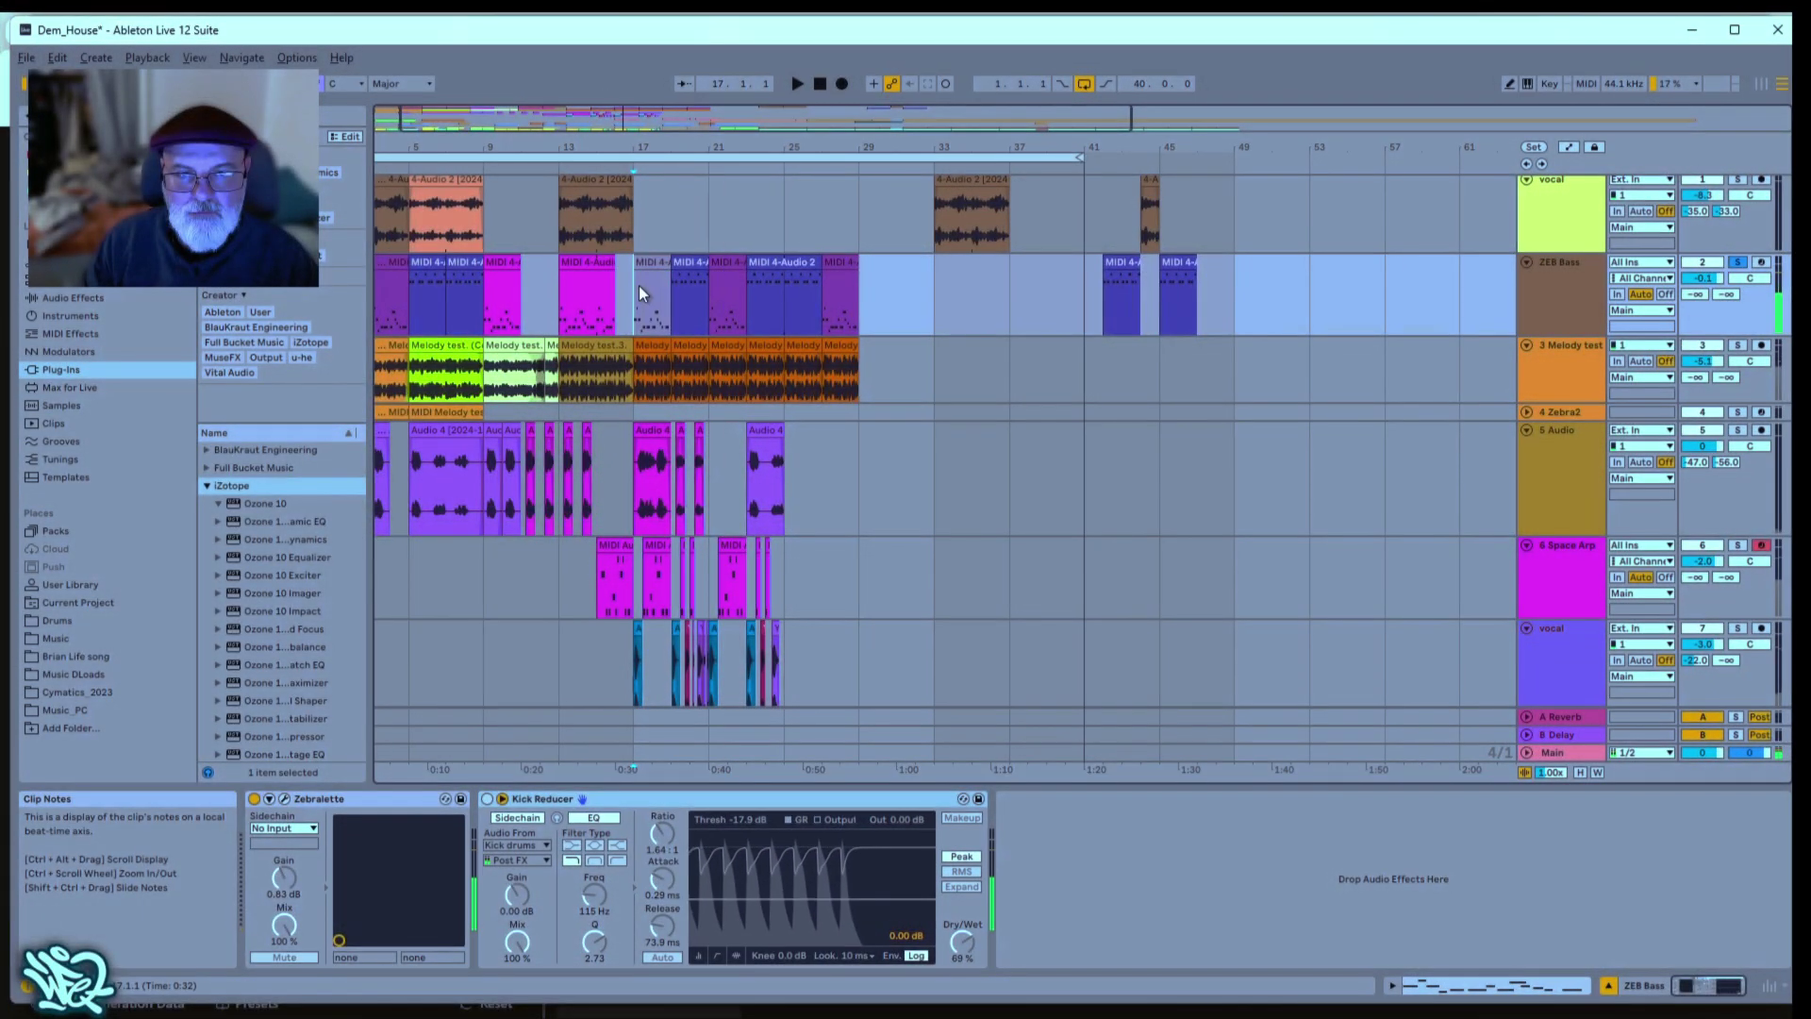
pyautogui.press('space')
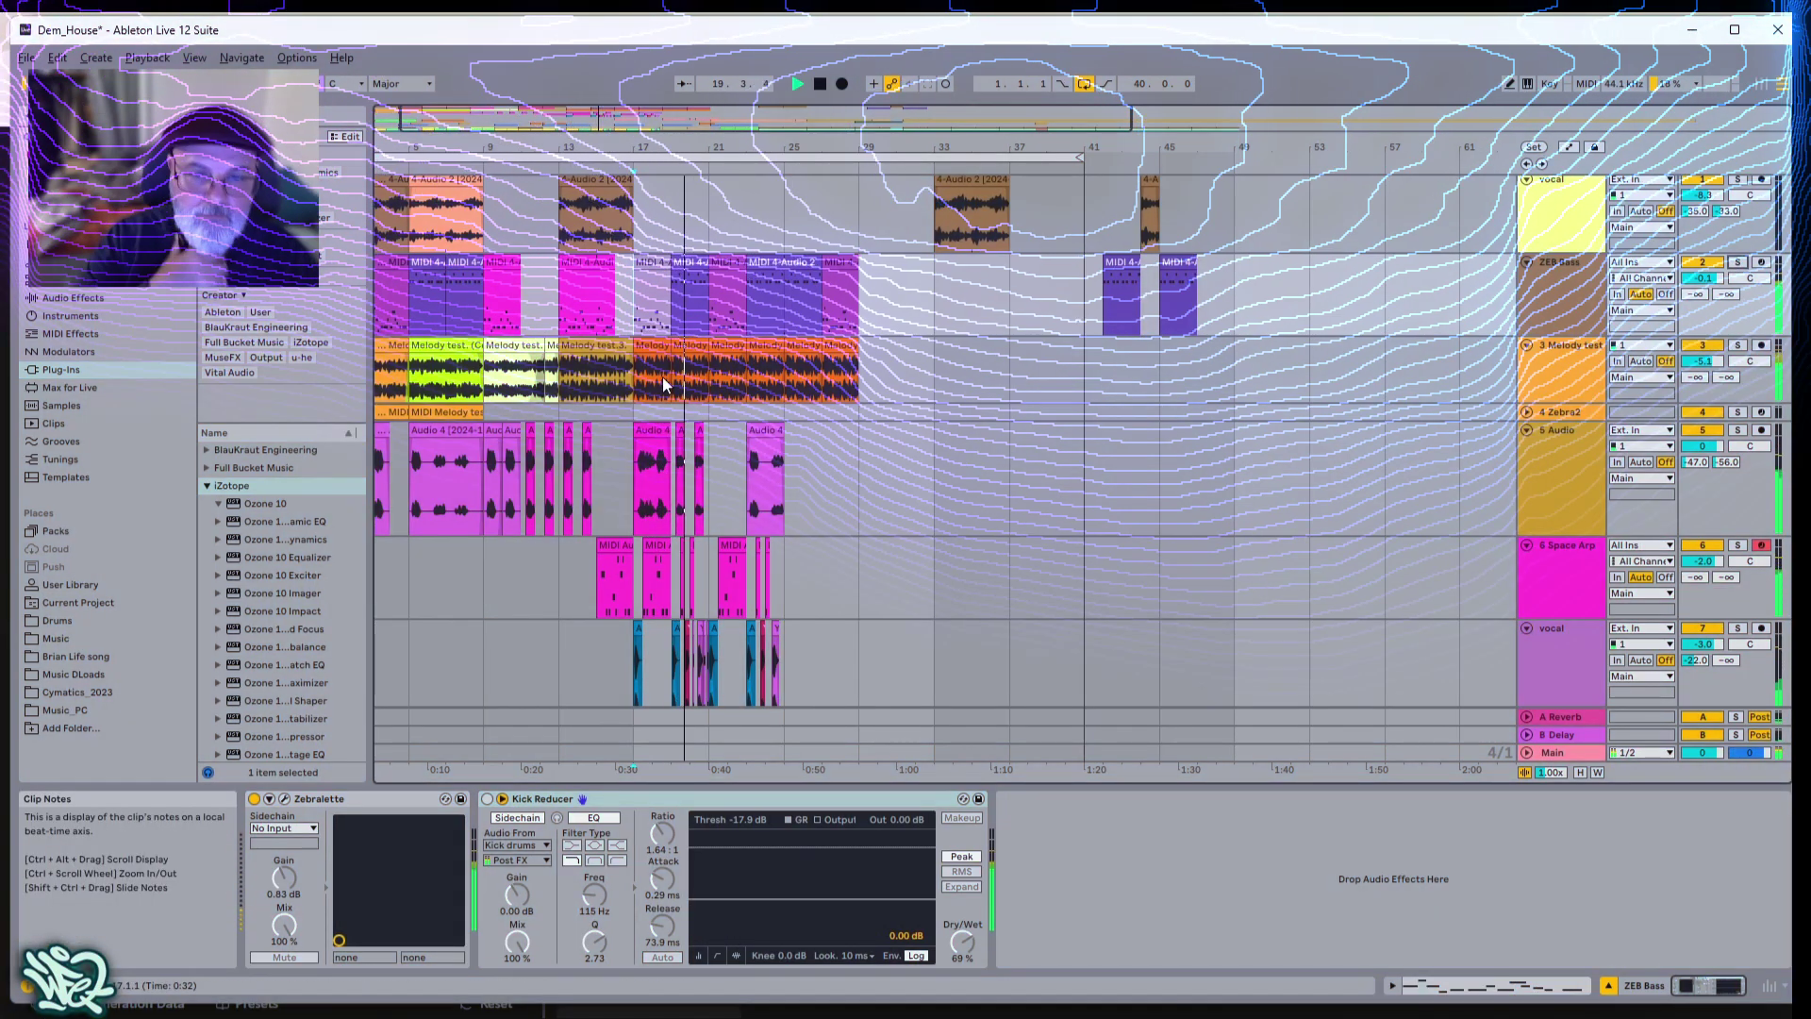
# Examine the arrangement during playback from the ZEB Bass track down to the snare track and back to the top vocal track.
pyautogui.scroll(-1, 650, 393)
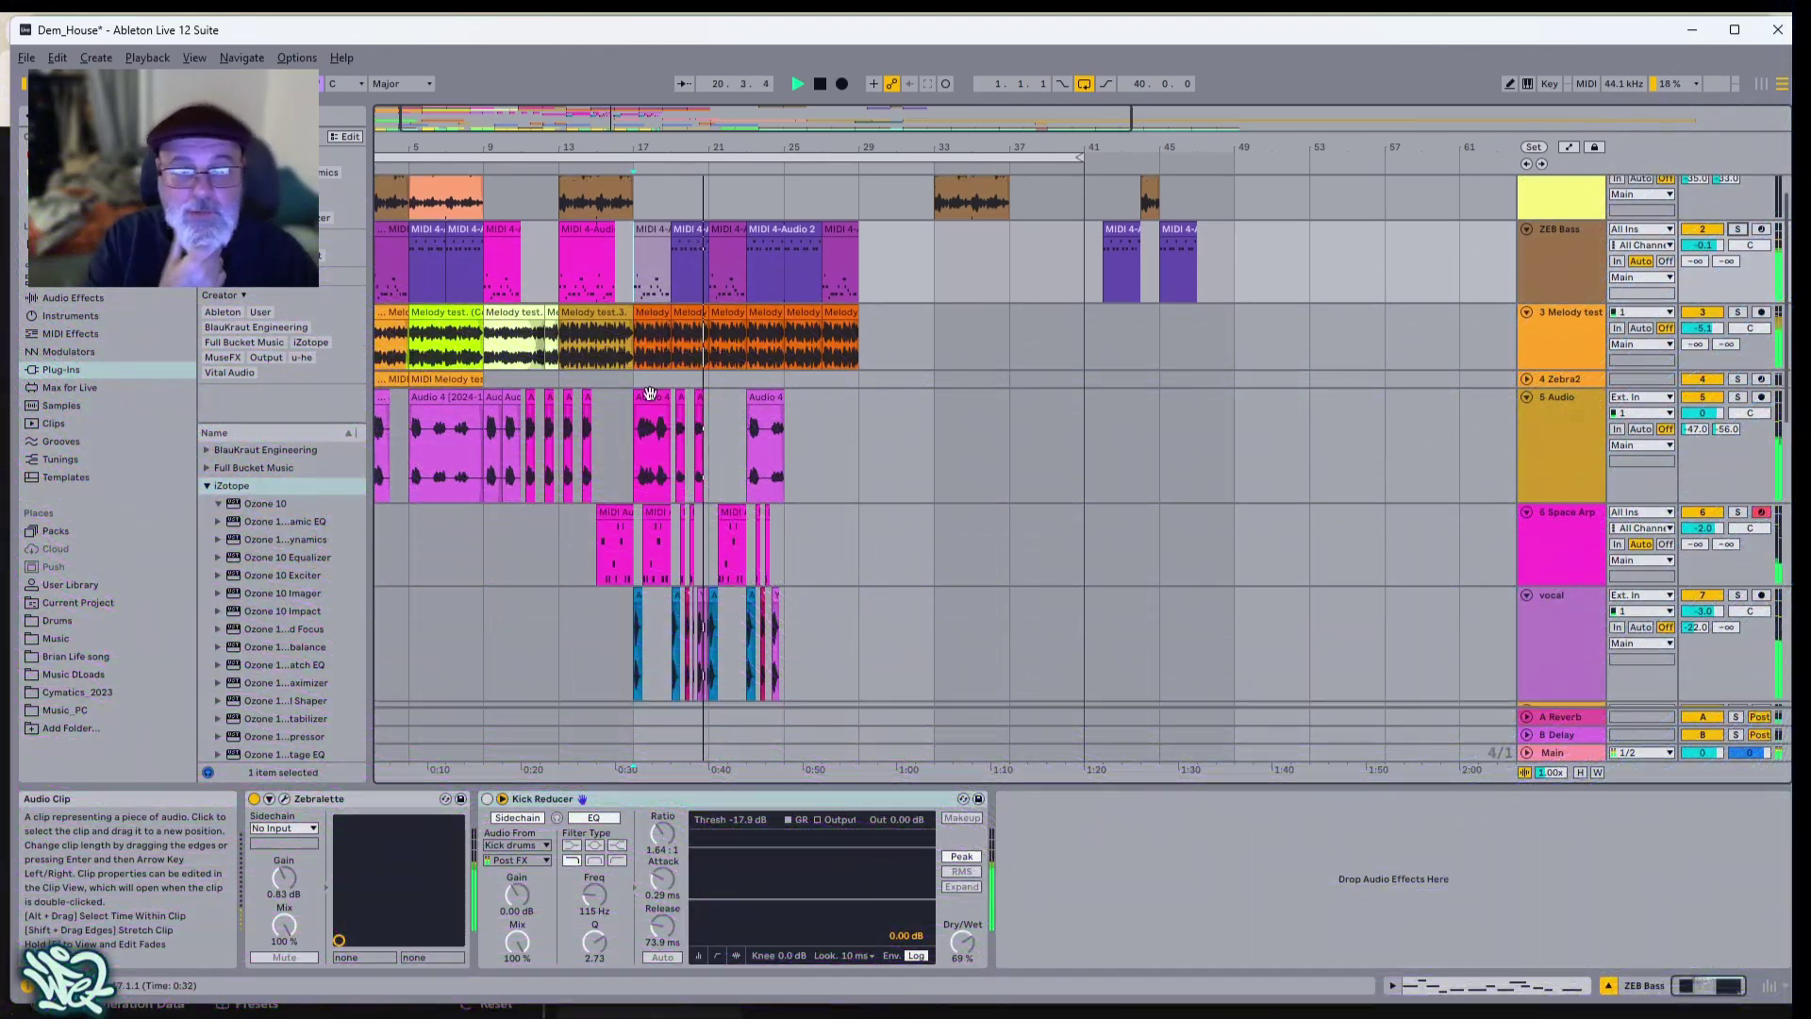
pyautogui.scroll(-3, 651, 396)
pyautogui.scroll(-3, 654, 409)
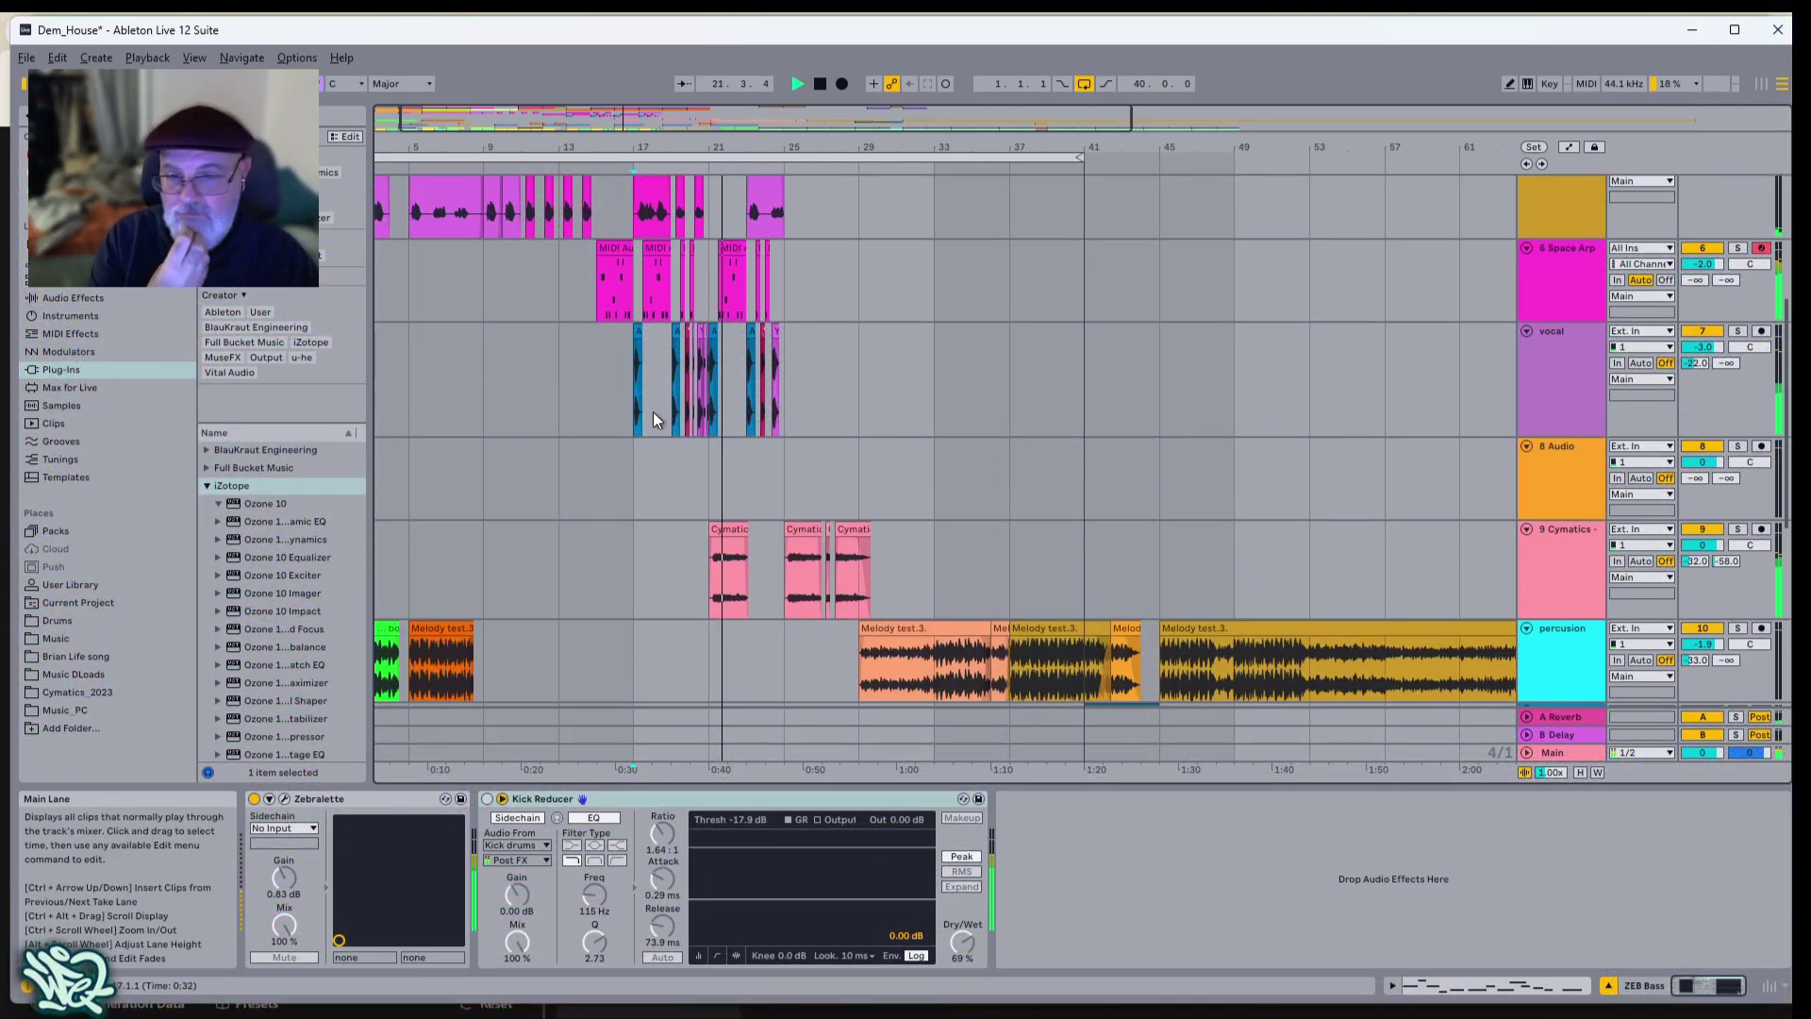
pyautogui.scroll(-6, 660, 430)
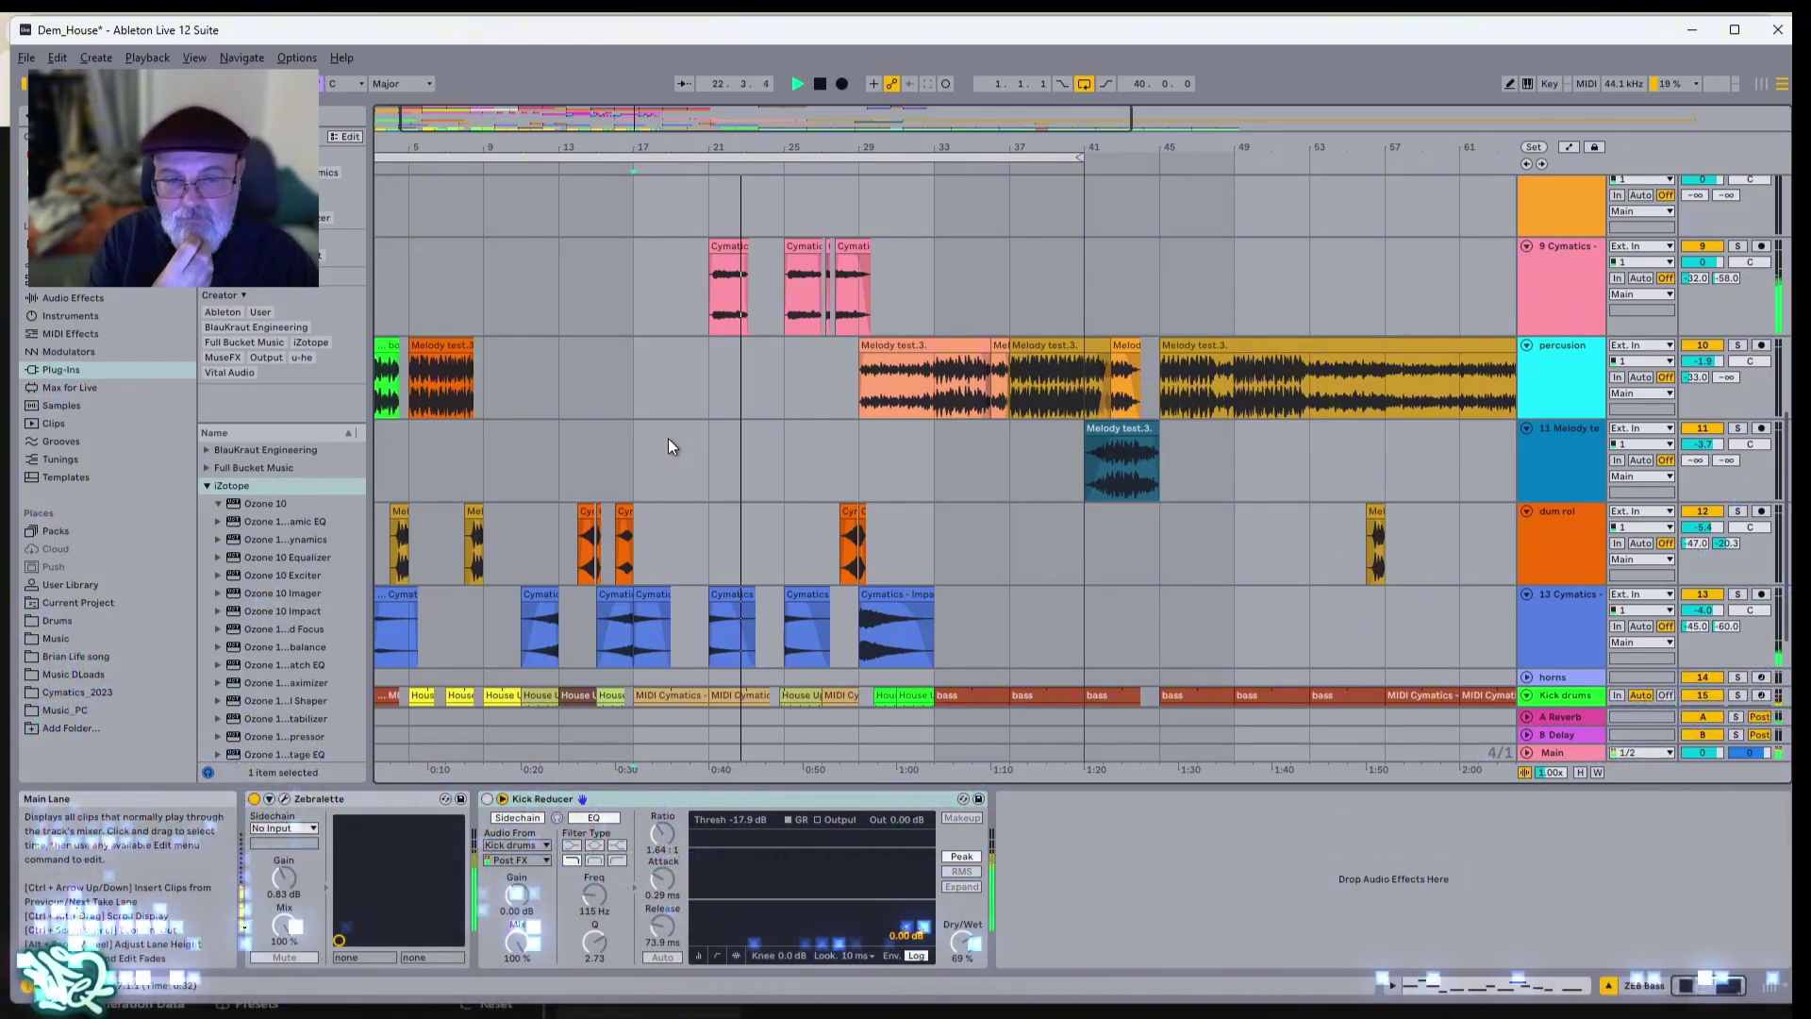
pyautogui.scroll(-3, 668, 442)
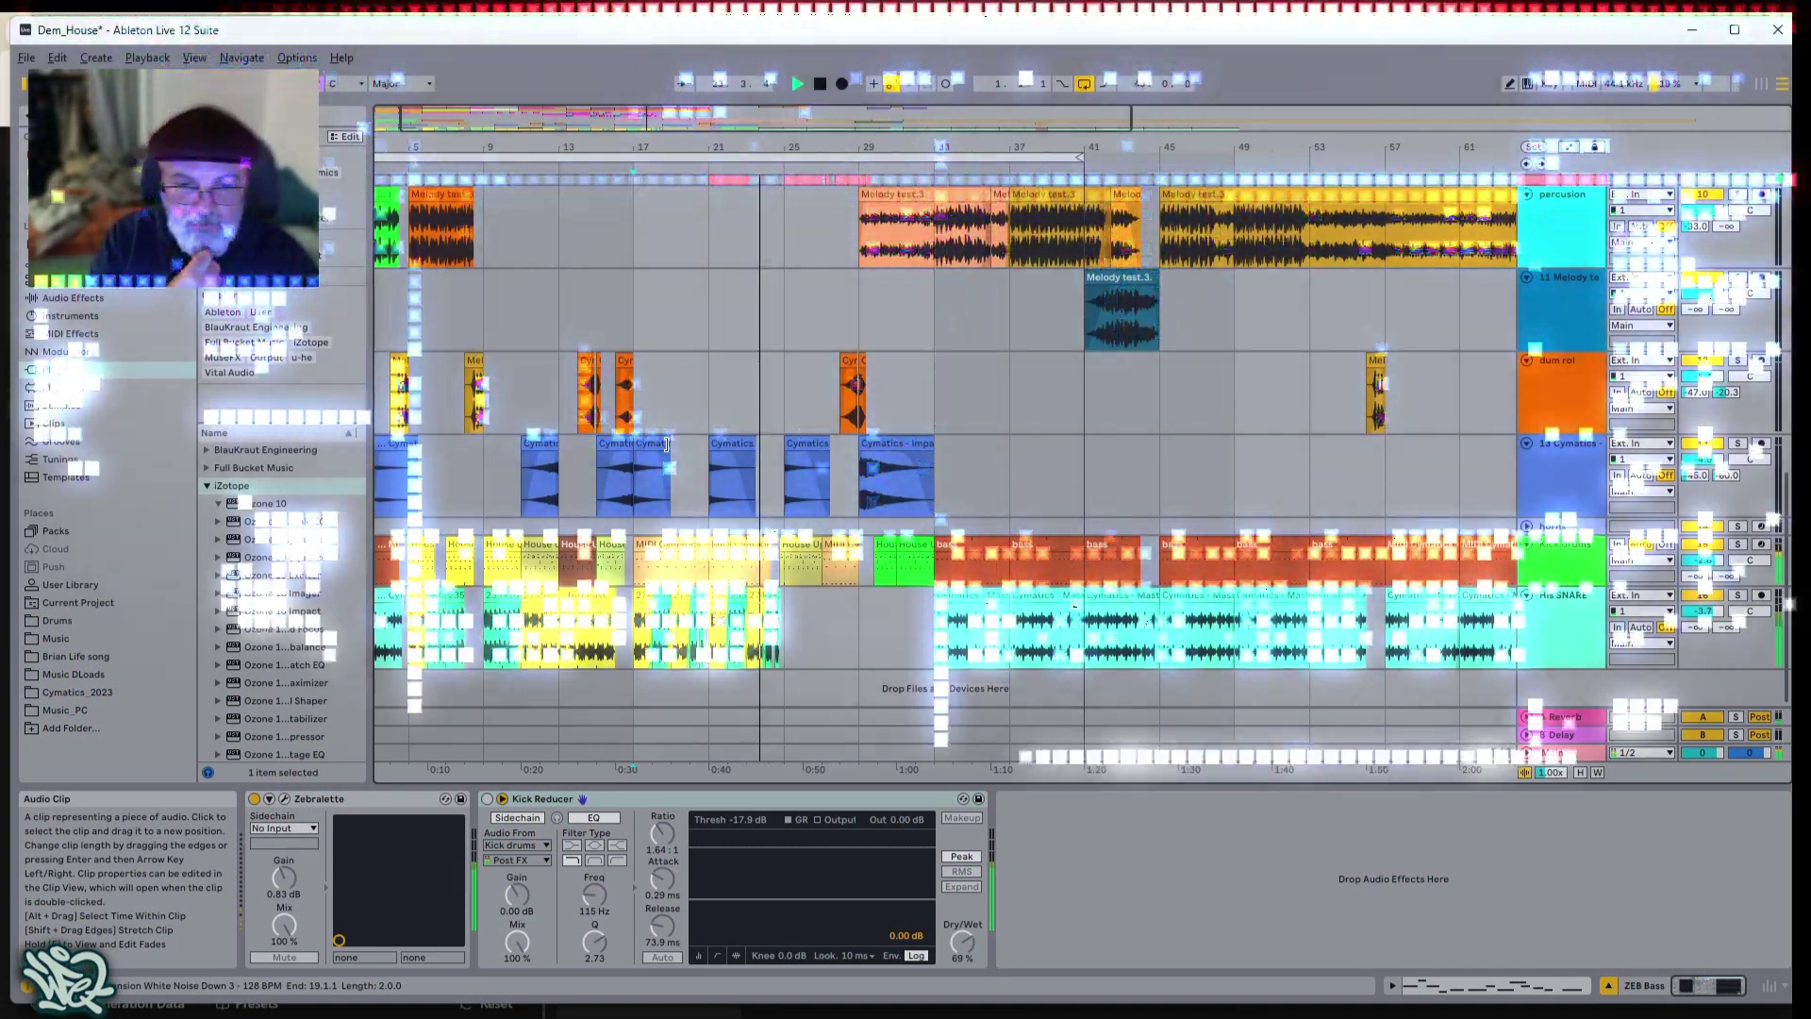
pyautogui.scroll(9, 666, 489)
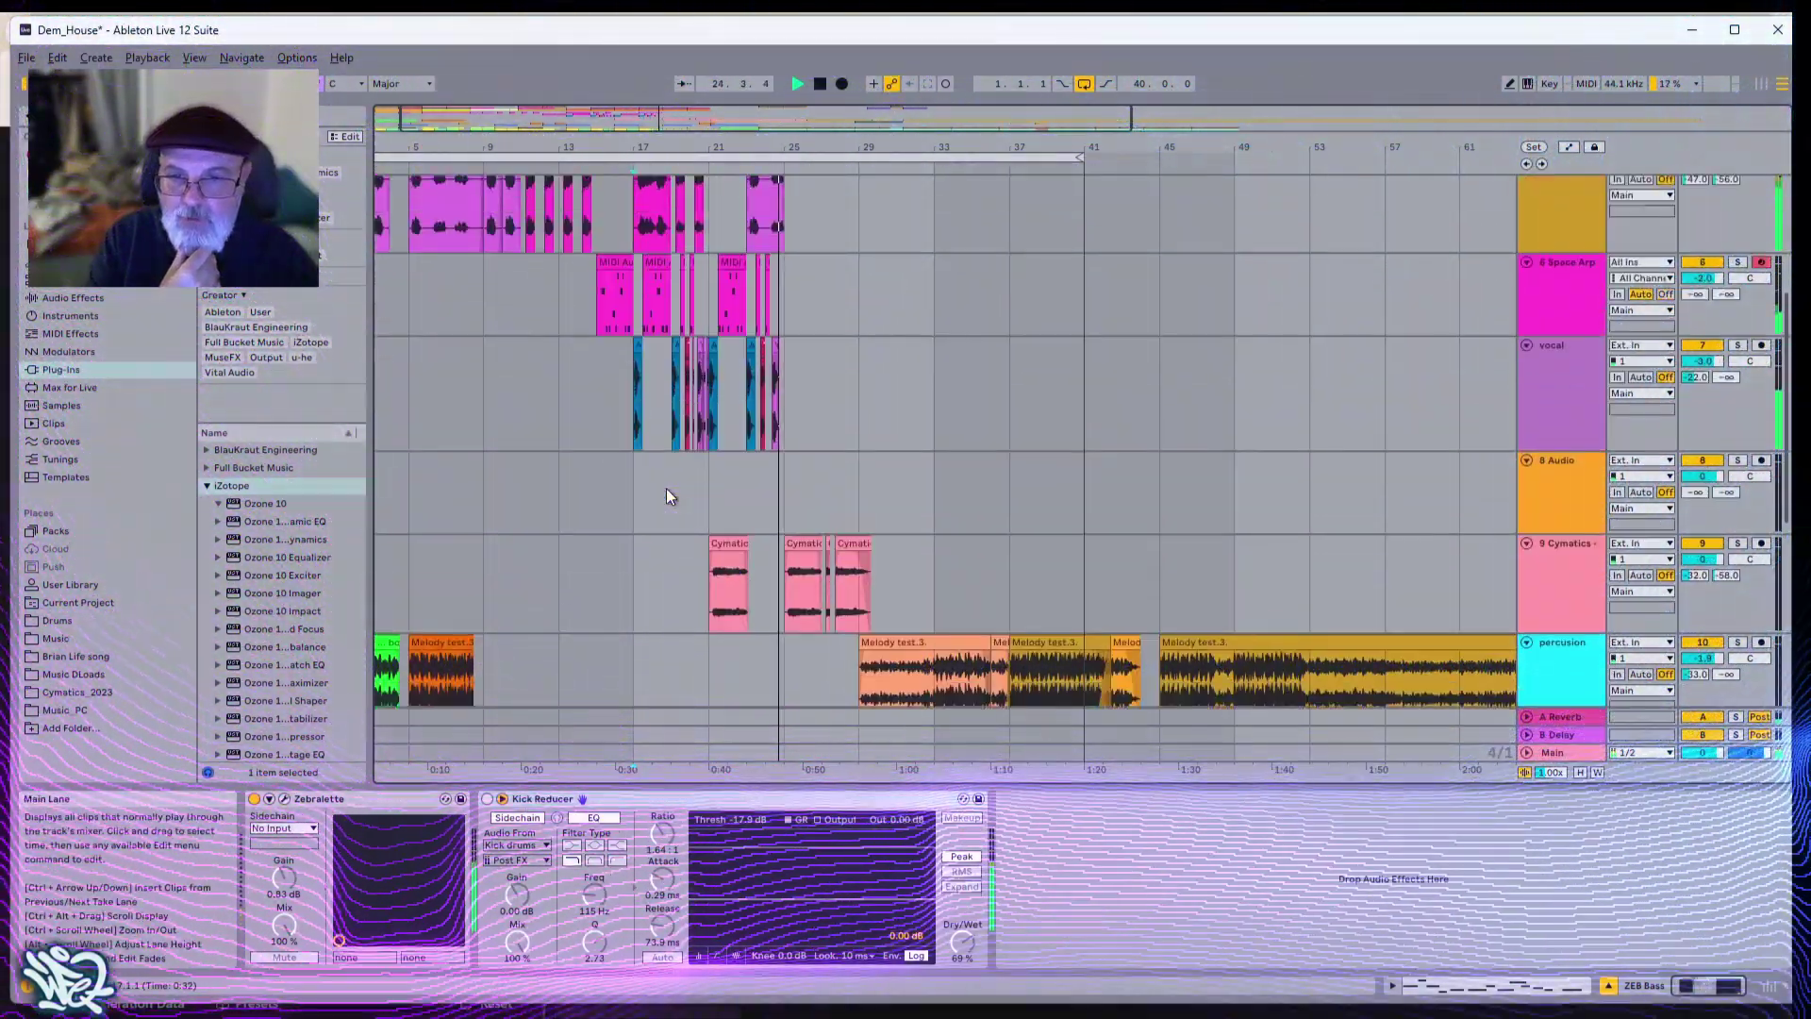
pyautogui.scroll(3, 665, 488)
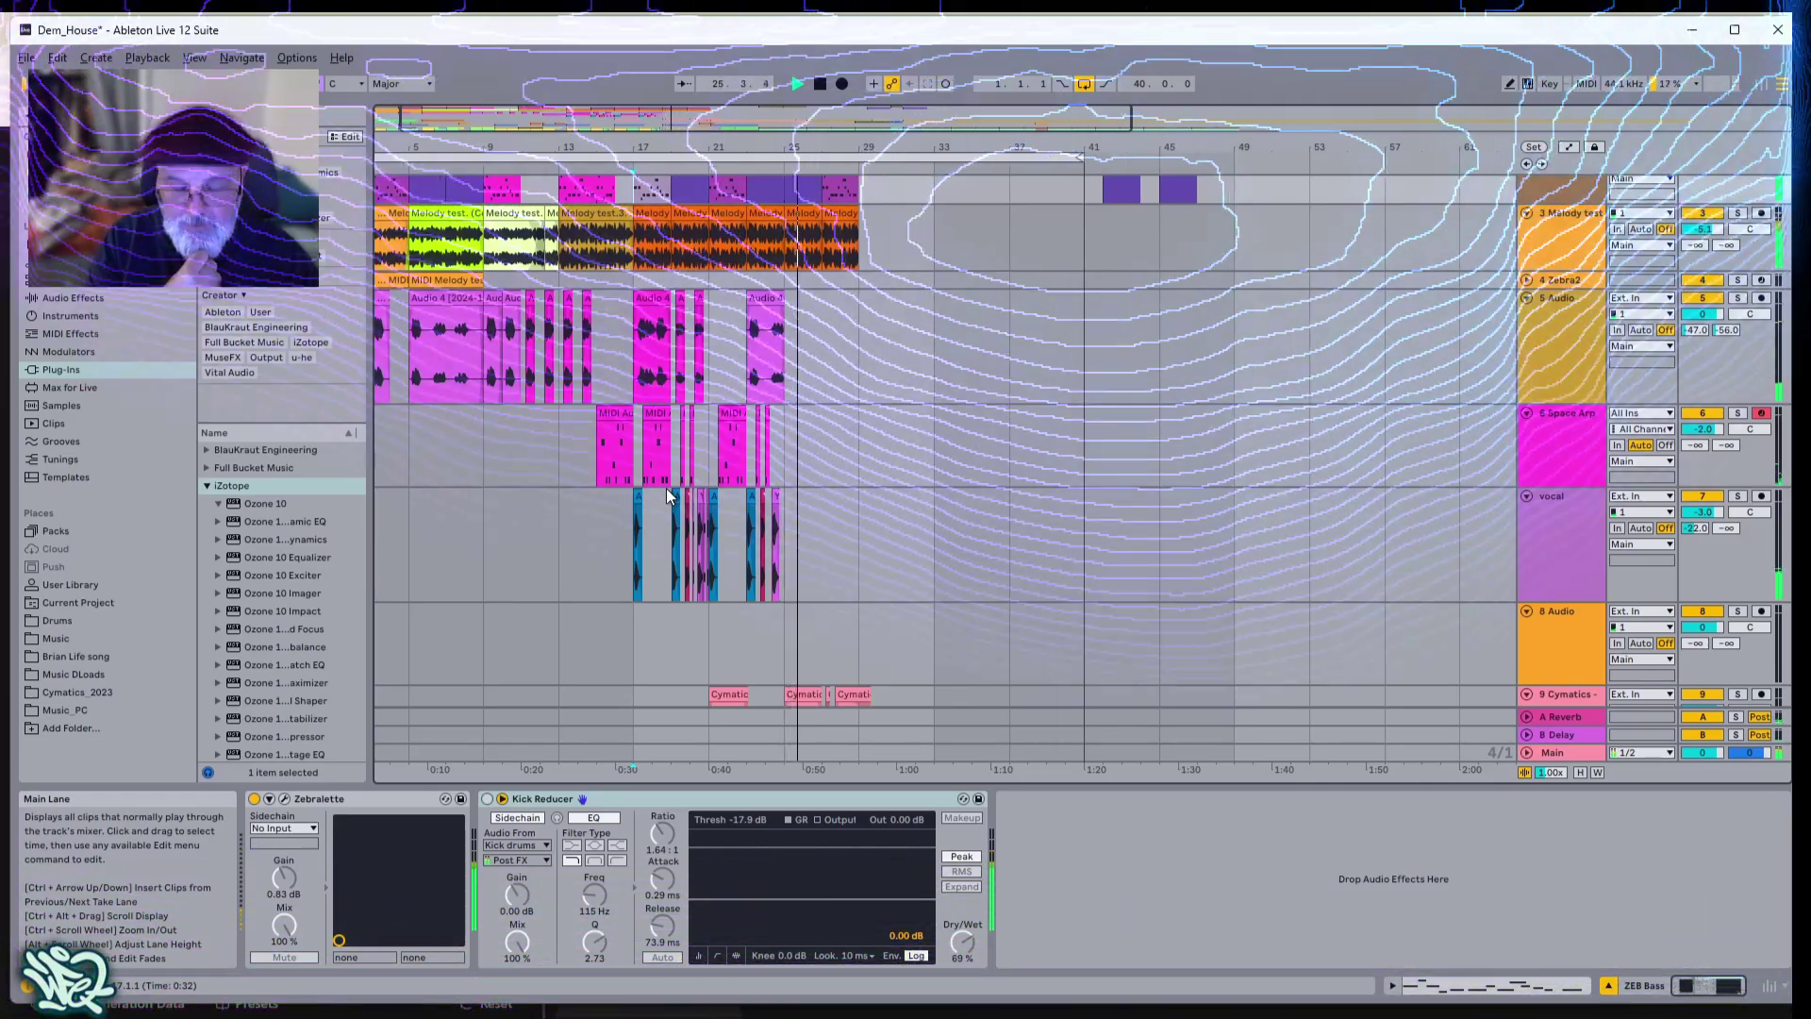
pyautogui.scroll(3, 666, 488)
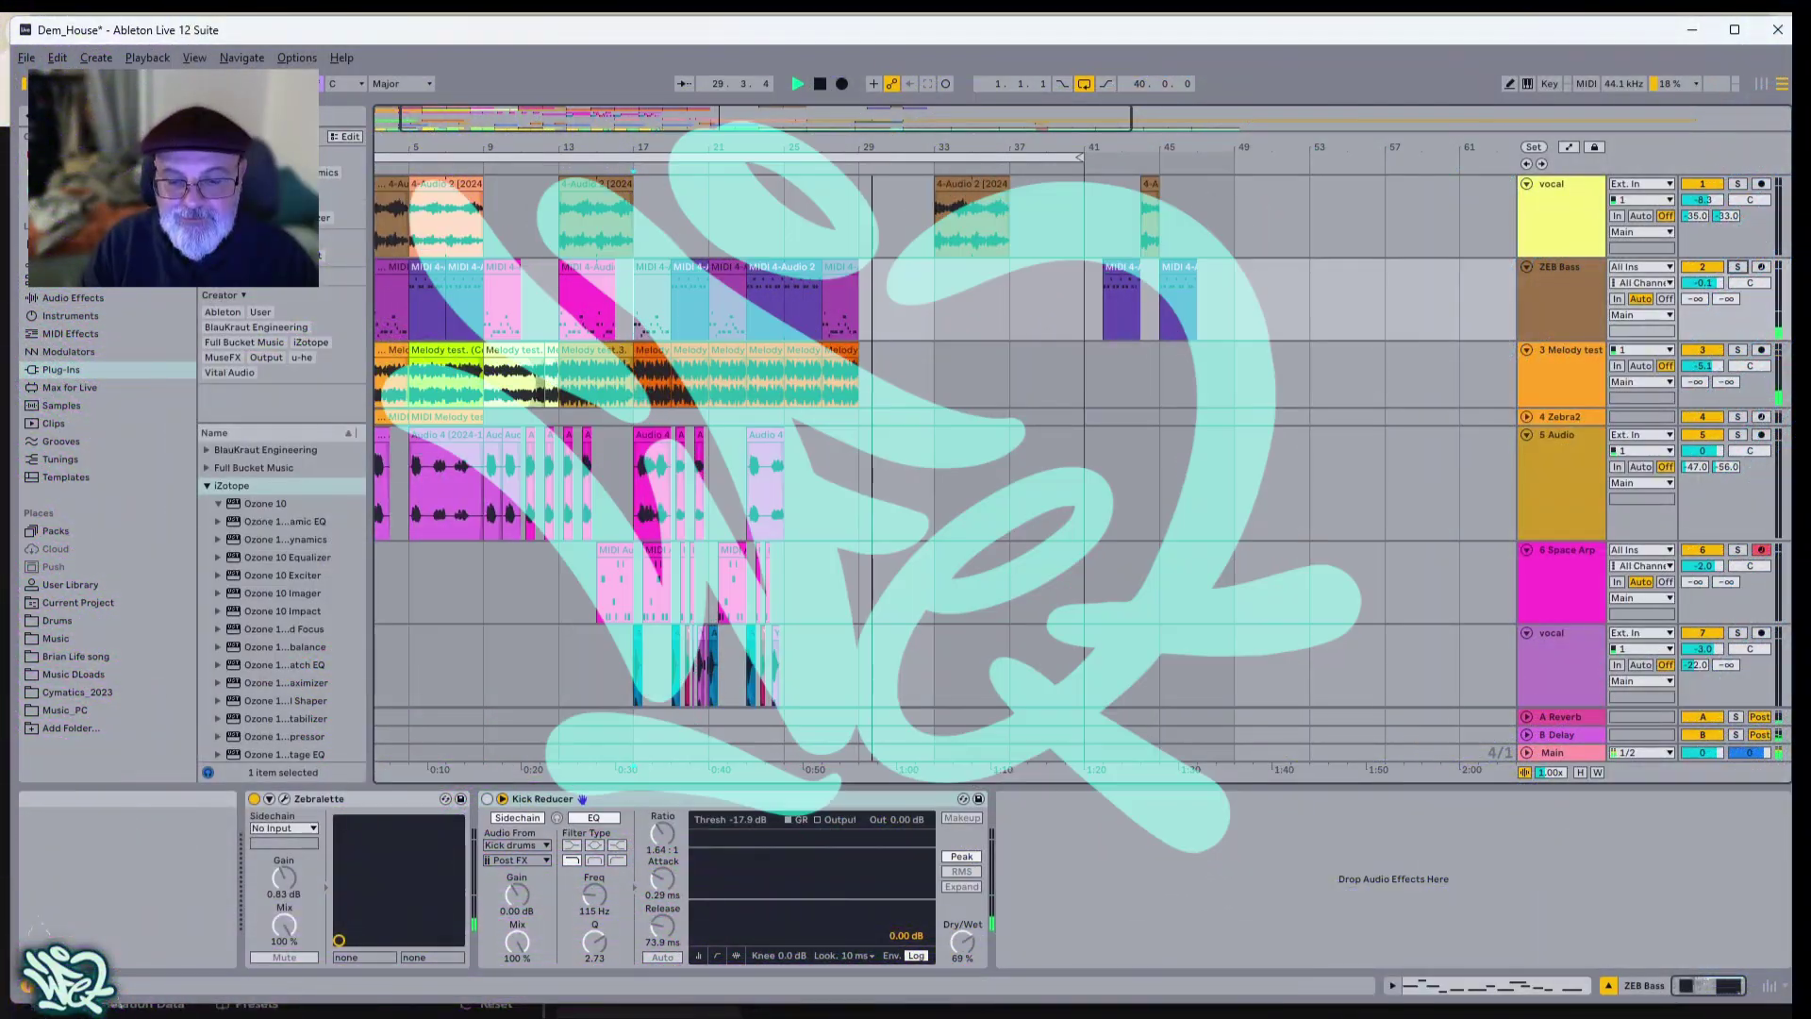
pyautogui.moveTo(800, 1010)
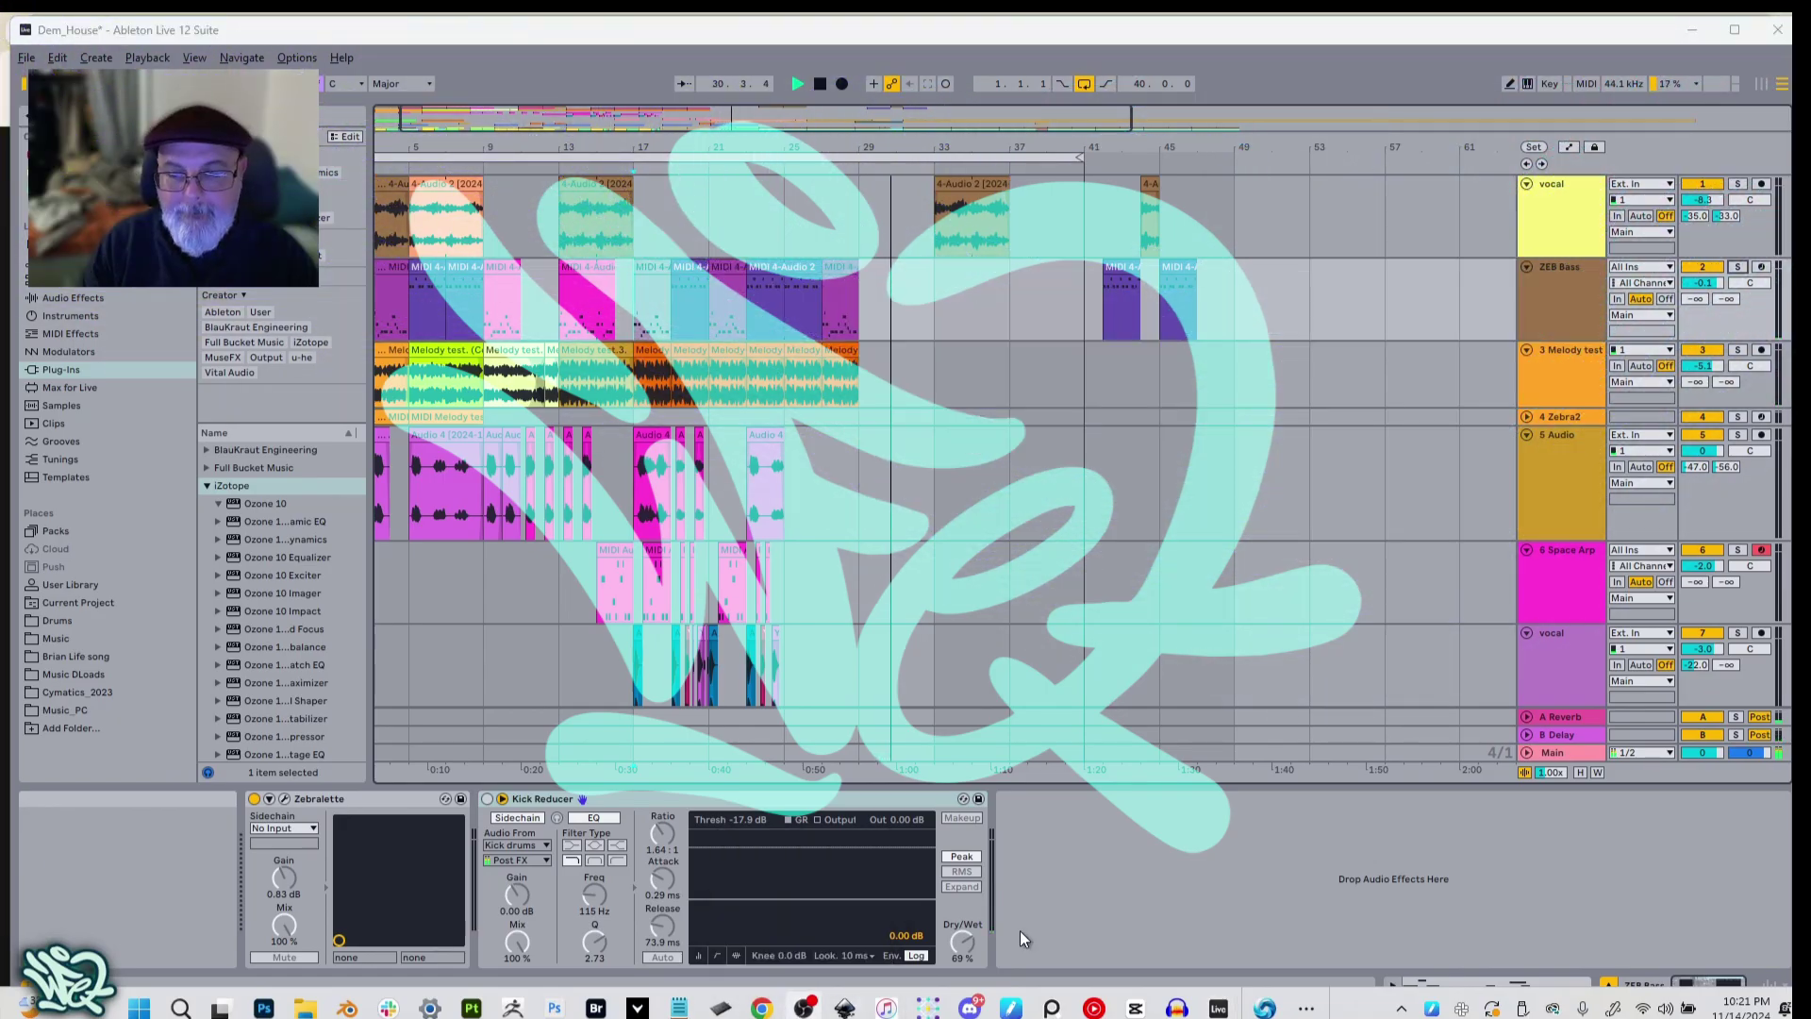